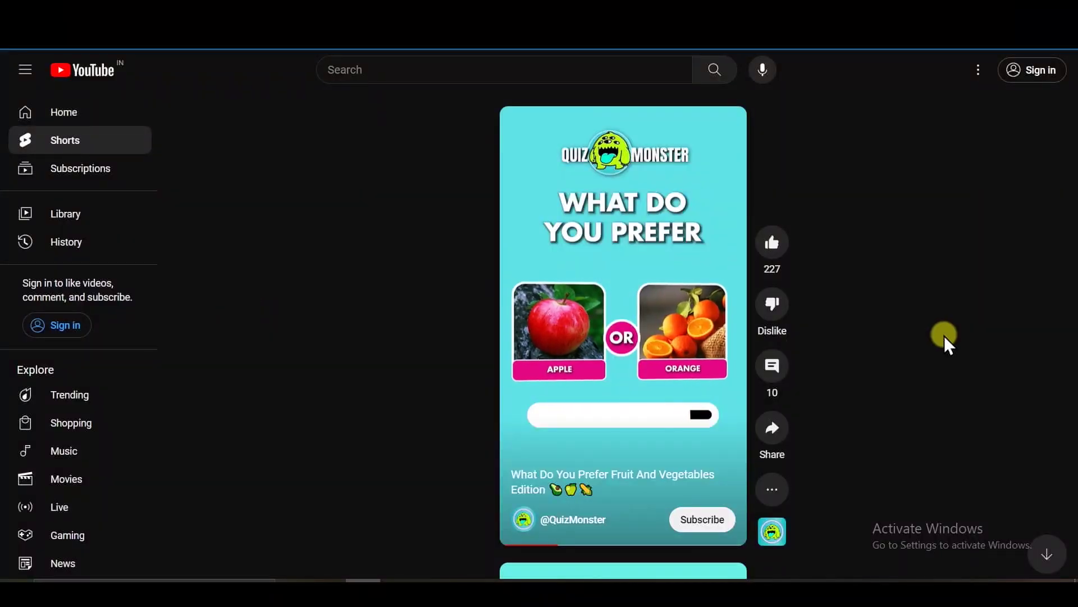
Scroll the Shorts feed past the fruit quiz to the 'Guess the Real Flag' short.
scroll(945, 335, "down", 1)
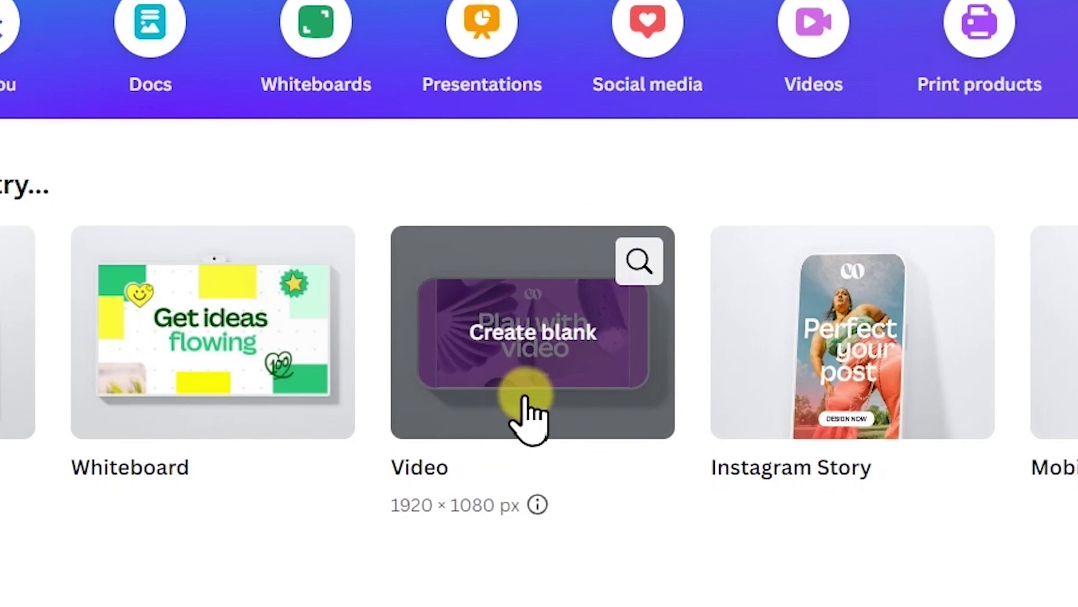
Create a blank landscape video and search Elements for 'blue' backgrounds.
left_click(547, 413)
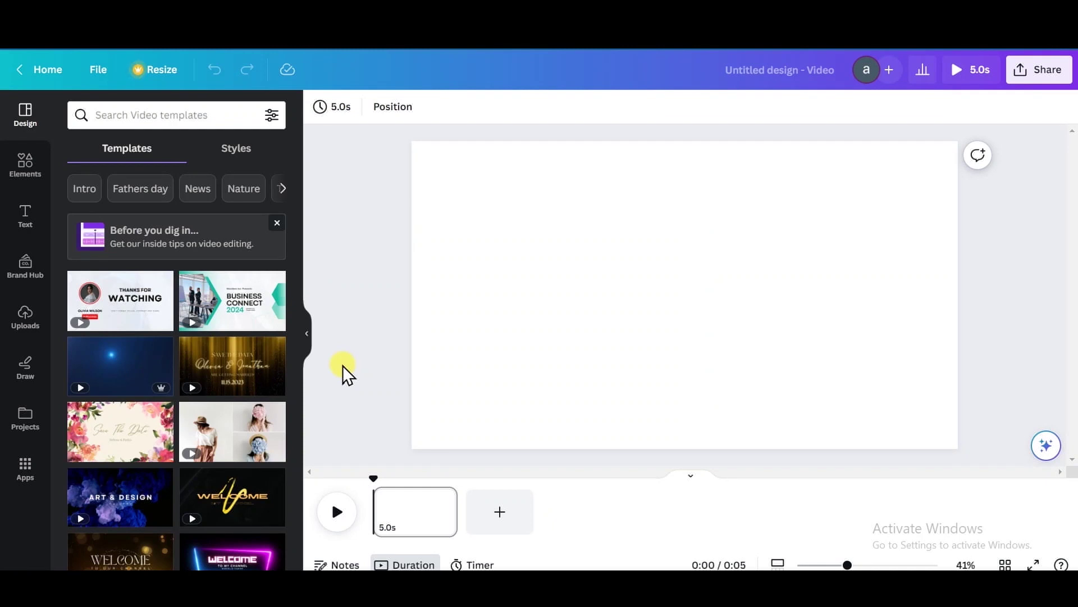
left_click(24, 164)
left_click(159, 115)
type("blue")
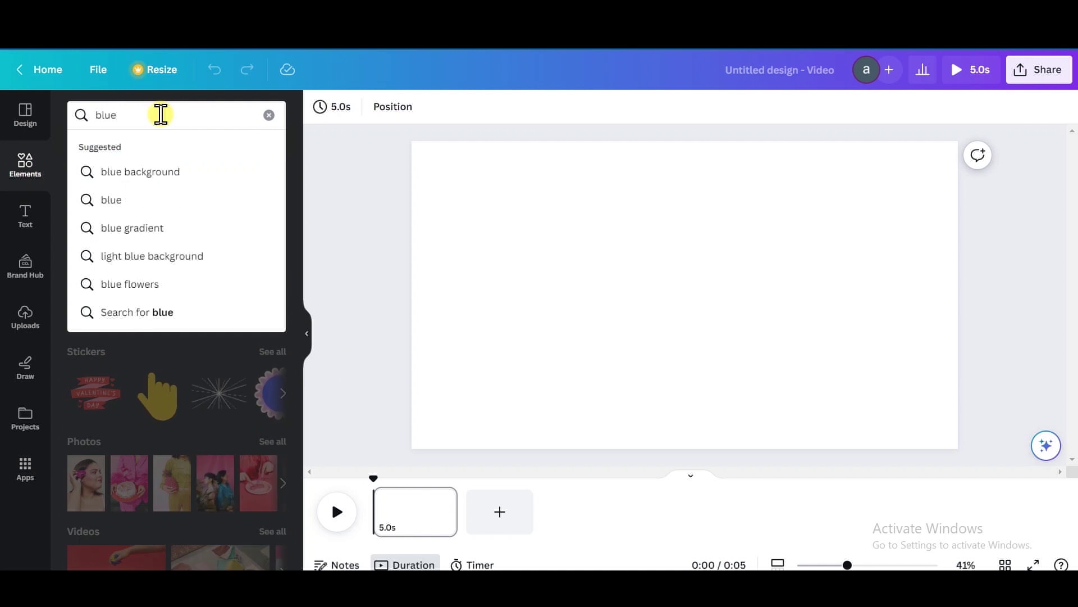
left_click(168, 178)
Fill the page with the starry dark-blue video clip, trimmed to 12 seconds.
left_click(211, 148)
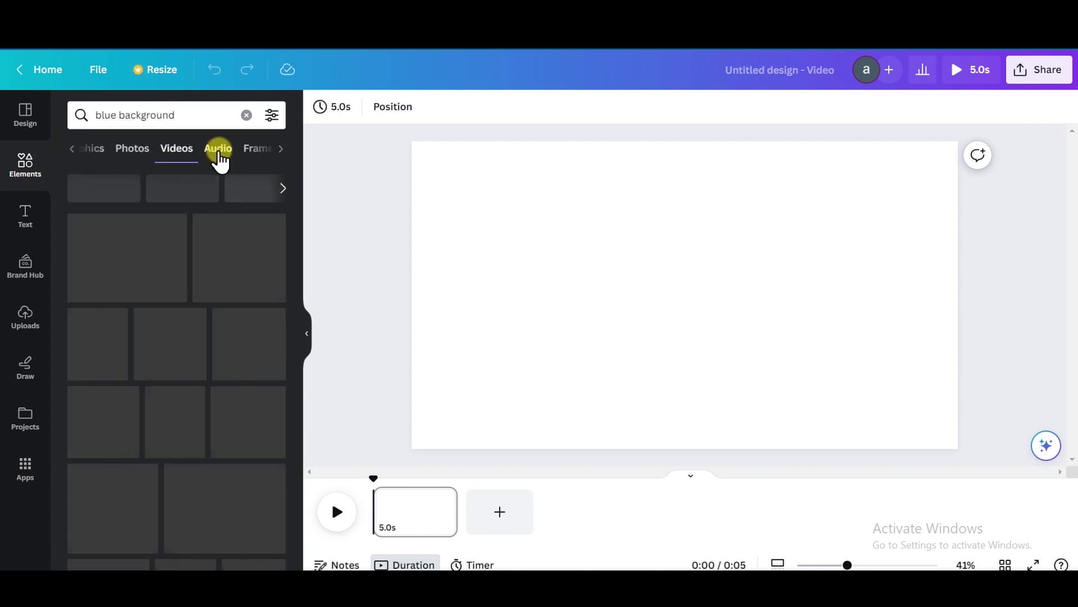
left_click(208, 368)
left_click_drag(225, 340, 421, 292)
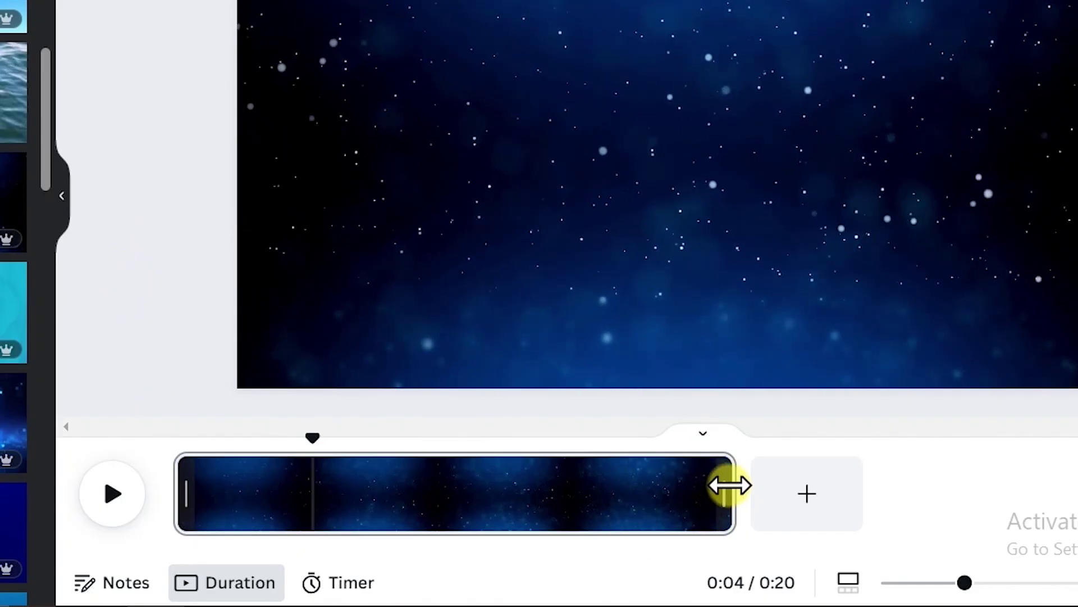
left_click_drag(729, 486, 505, 498)
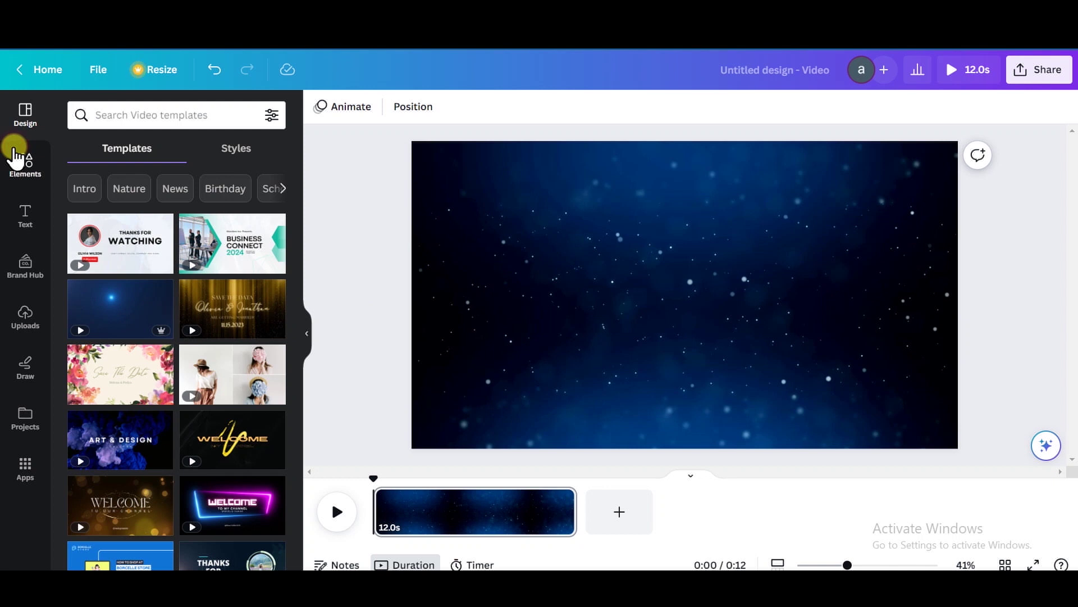
Add the gold bordered rectangular frame from Frames and shrink it.
left_click(16, 157)
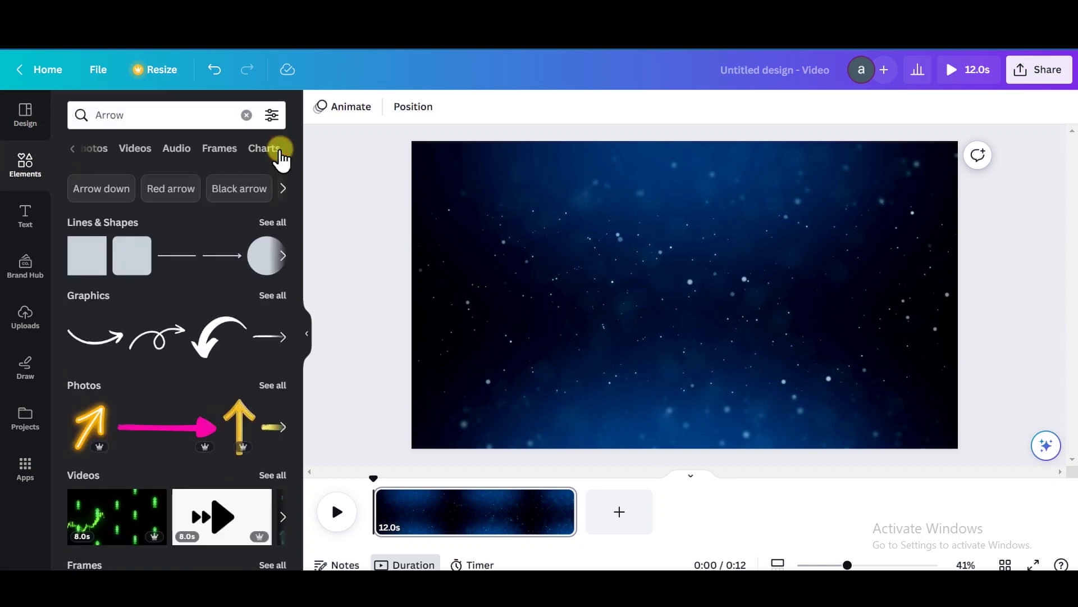
left_click(225, 150)
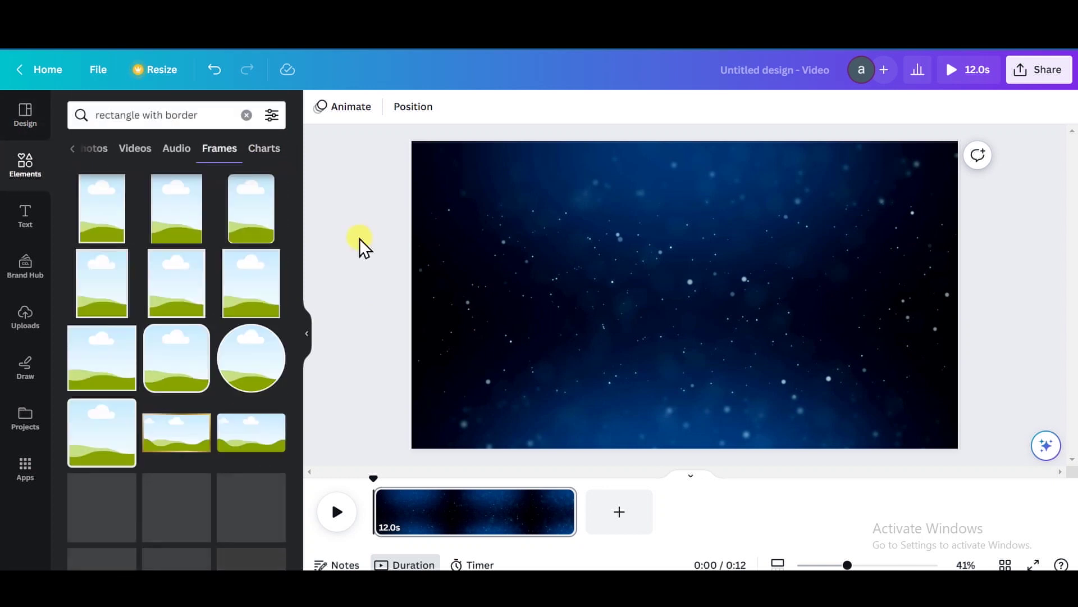
scroll(284, 342, "down", 5)
scroll(284, 353, "down", 5)
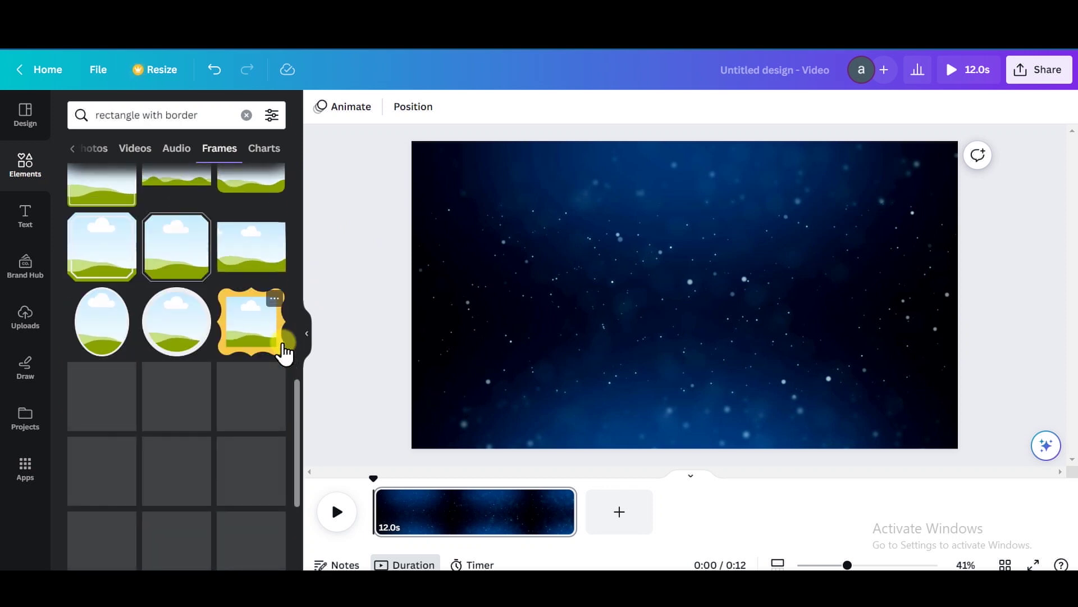
scroll(284, 349, "down", 10)
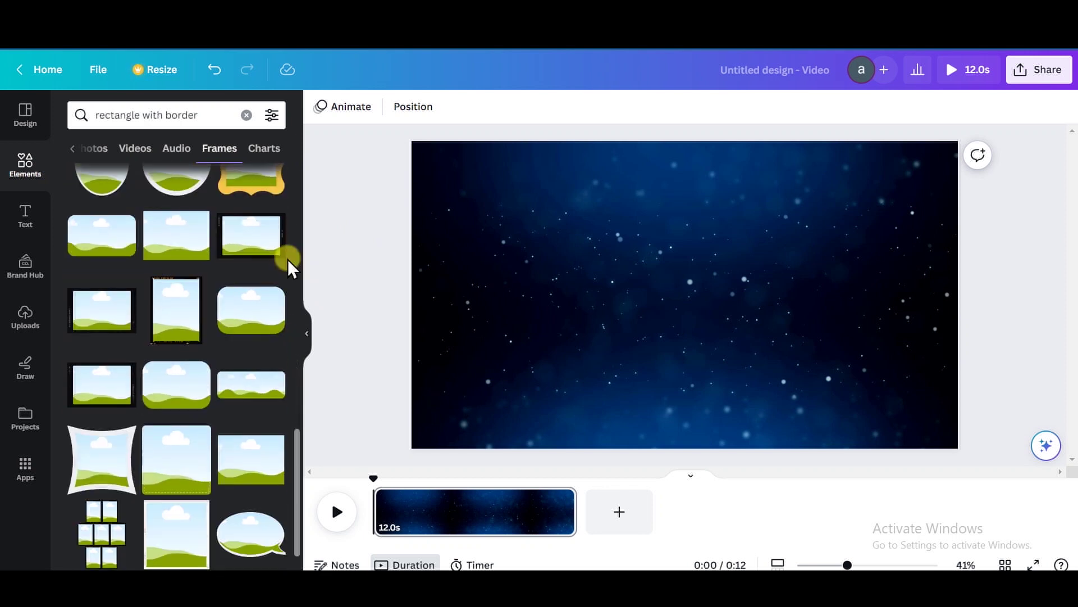
left_click(178, 434)
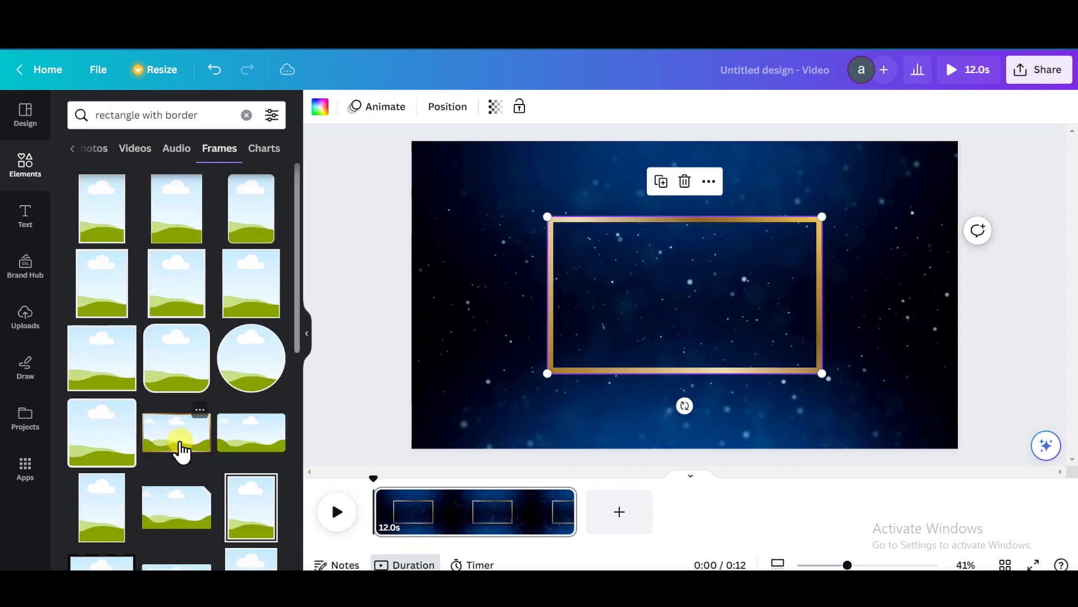
left_click_drag(822, 217, 707, 284)
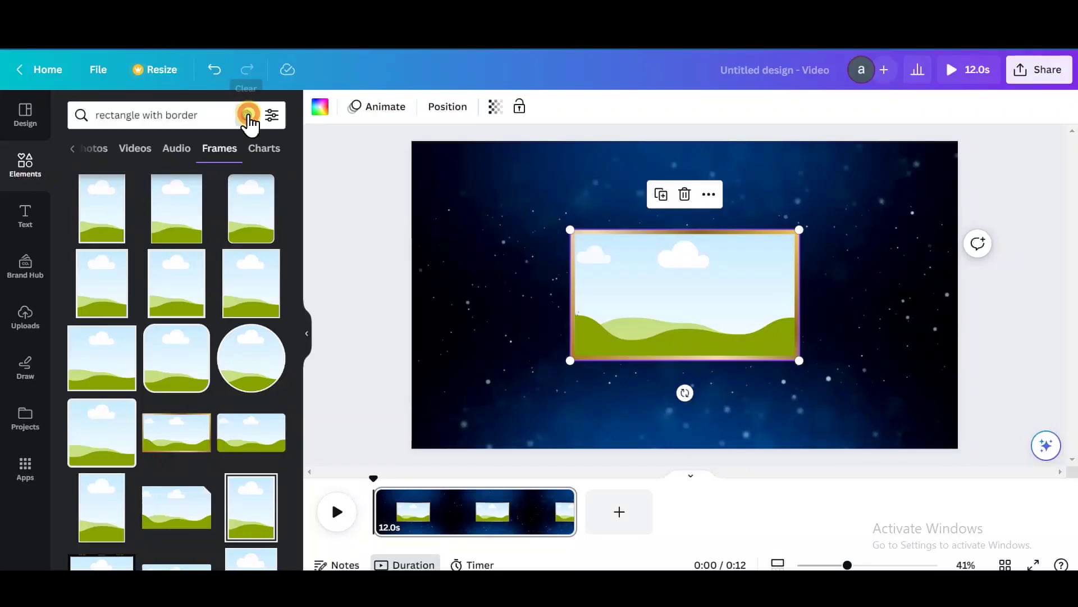
Drop a Kenya flag photo into the frame, shrink it and move it right.
left_click(247, 115)
type("Kenya")
key("Return")
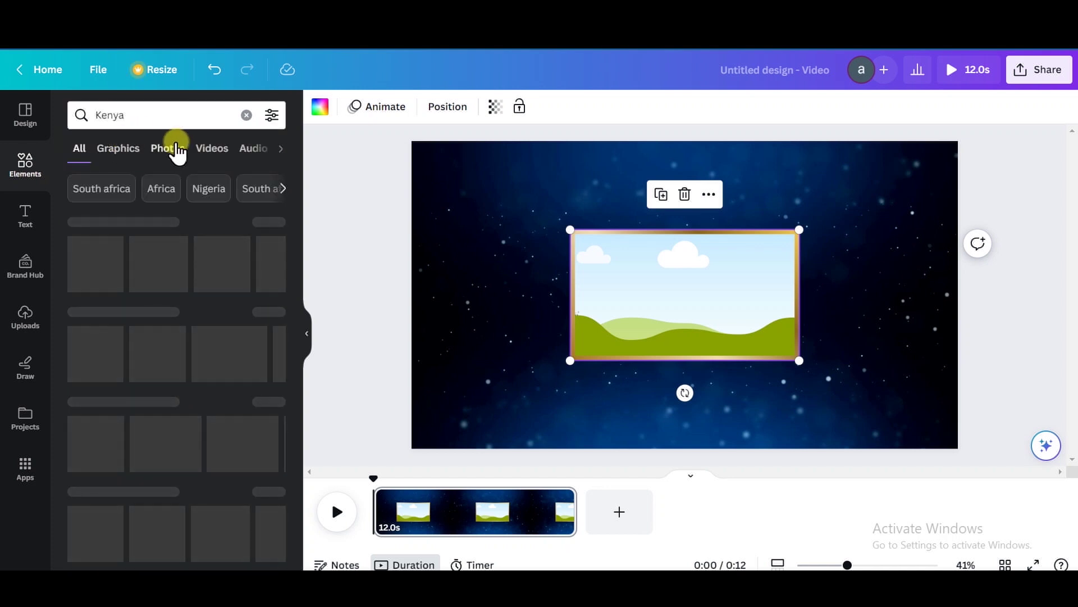
left_click(169, 148)
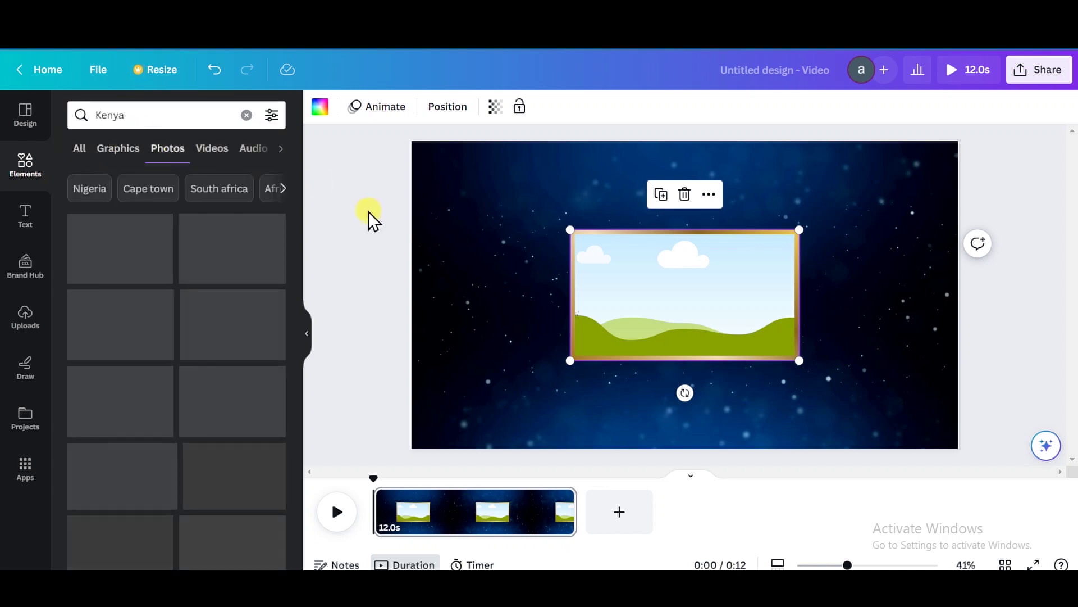
left_click_drag(109, 247, 597, 307)
left_click_drag(570, 361, 618, 339)
left_click_drag(674, 295, 796, 293)
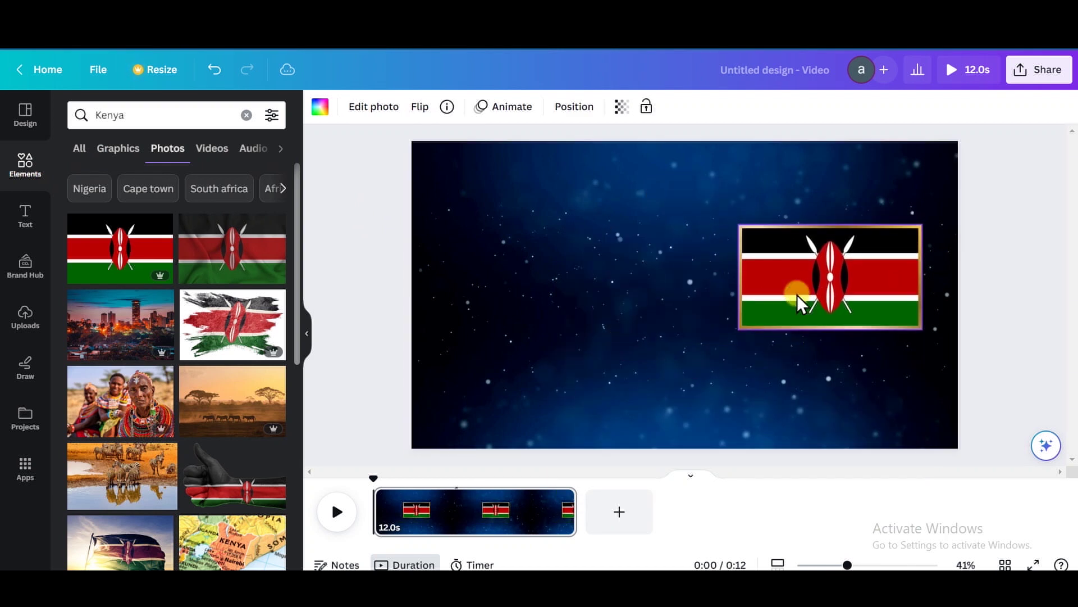
left_click(736, 433)
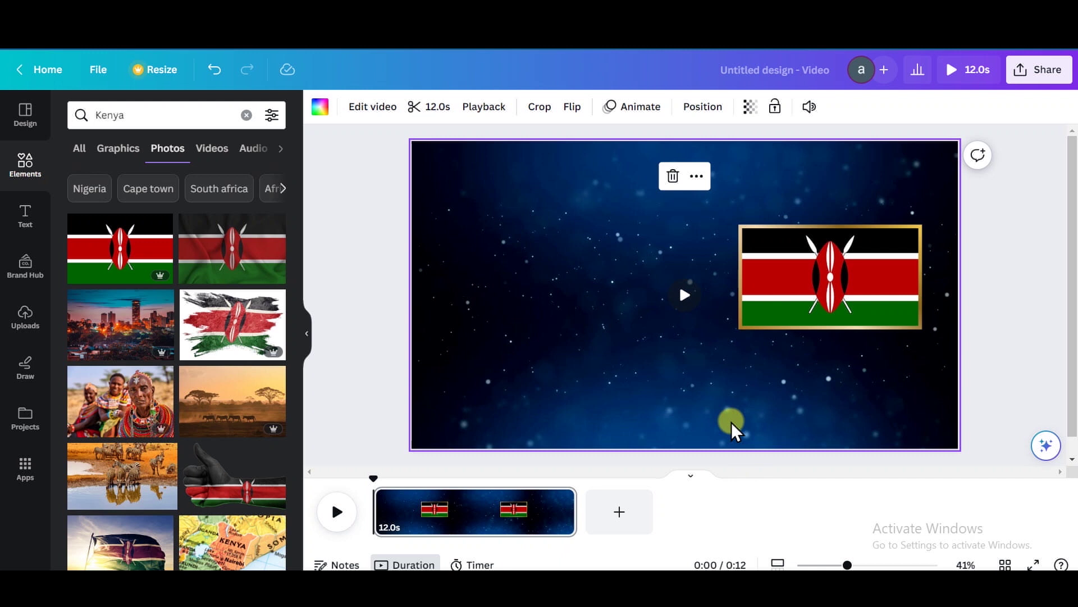
Add the heading 'Which Country flag is this?' in Archivo Black on one line.
left_click(24, 217)
left_click(143, 290)
left_click_drag(698, 347, 645, 255)
type("Which Country flag is this?")
key("ctrl+a")
left_click(365, 106)
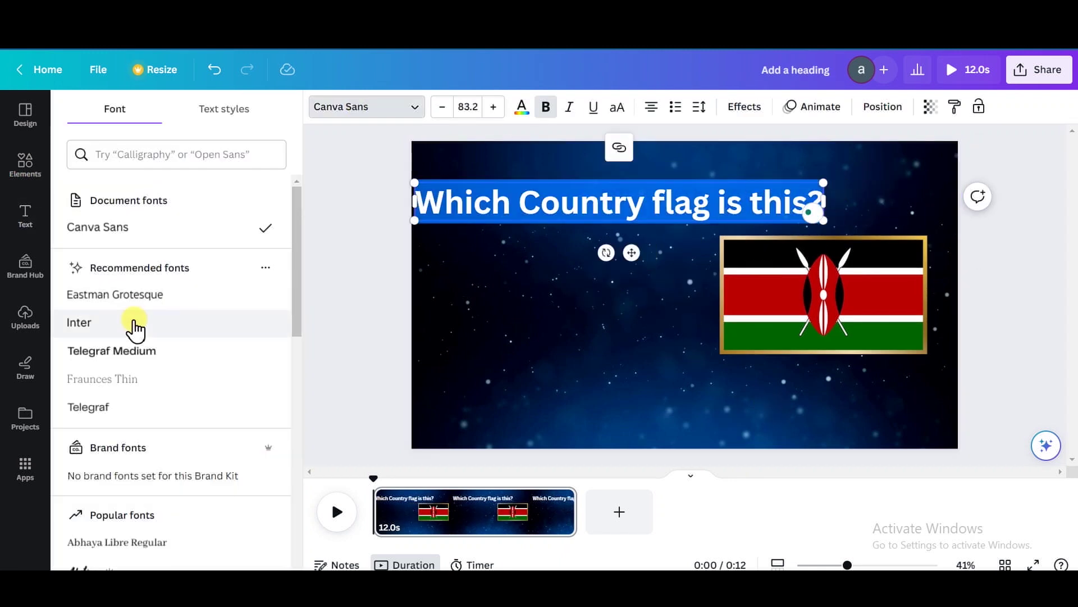
left_click(134, 351)
scroll(168, 365, "down", 10)
left_click(110, 386)
left_click_drag(411, 264, 435, 214)
left_click(610, 365)
left_click(689, 344)
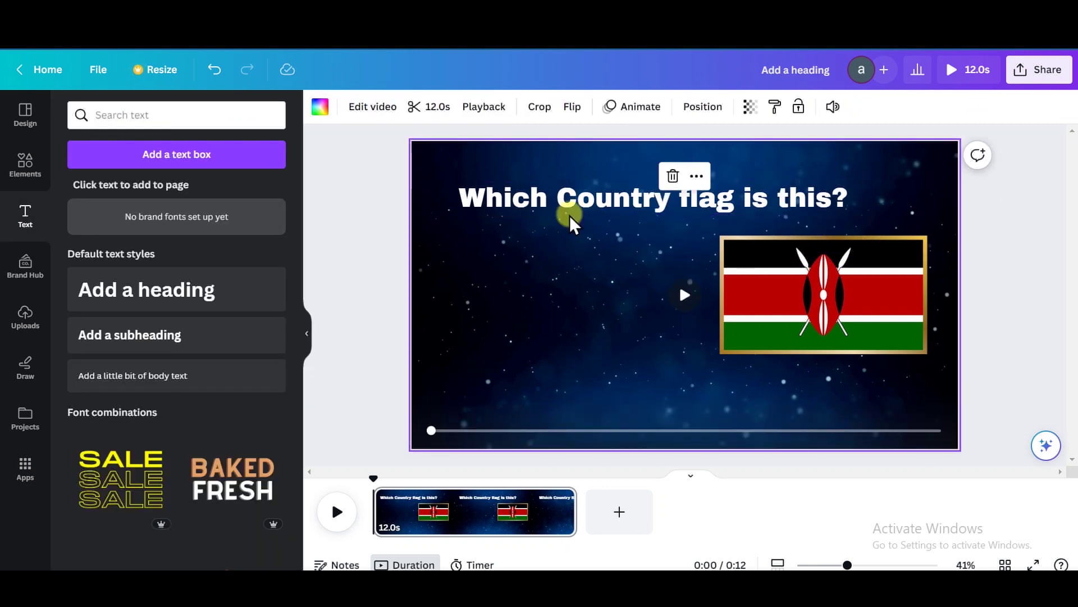
Underline the question heading.
left_click(775, 185)
key("ctrl+u")
left_click(25, 165)
Add a circle shape at left, shrunk and nudged up under the heading.
left_click(177, 114)
type("circle")
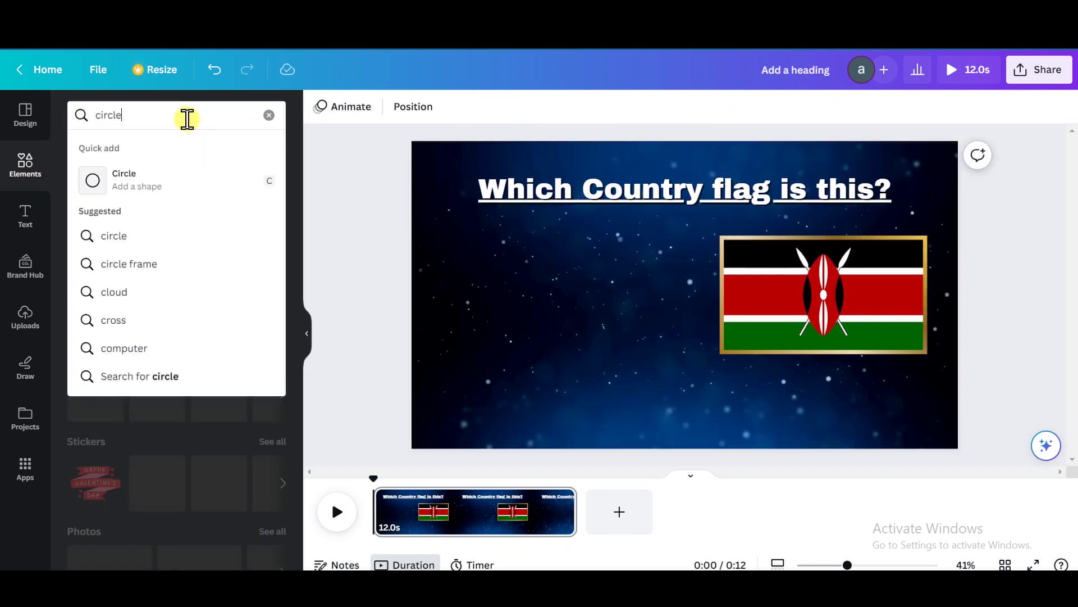
left_click(120, 176)
left_click_drag(691, 319, 501, 303)
left_click_drag(540, 236, 530, 272)
left_click(528, 348)
left_click_drag(476, 294, 468, 251)
Fill the circle black and give it a thick yellow border.
left_click(389, 106)
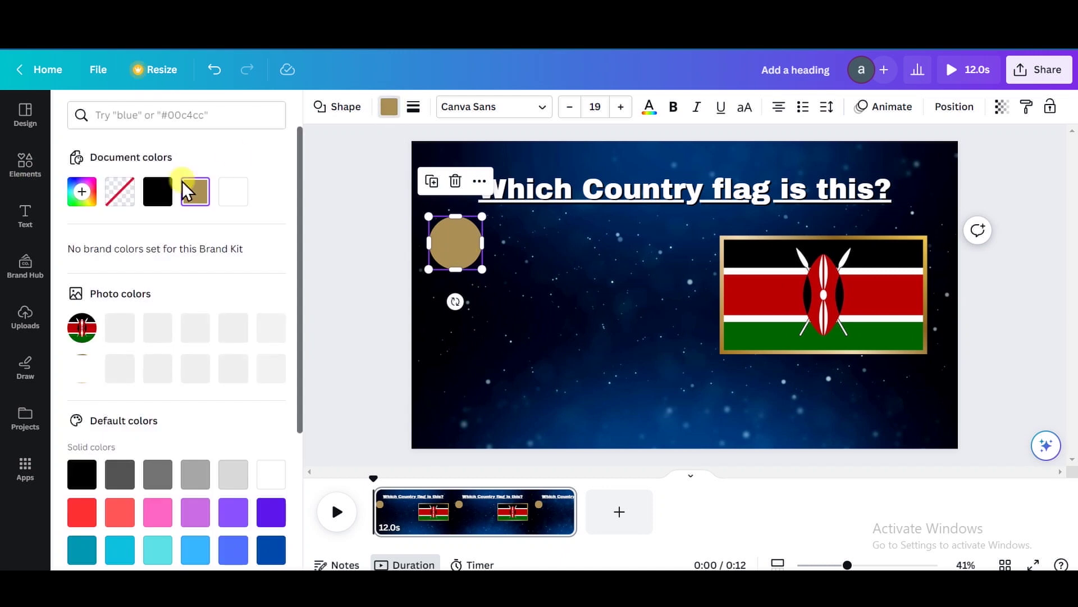
left_click(158, 191)
left_click(413, 107)
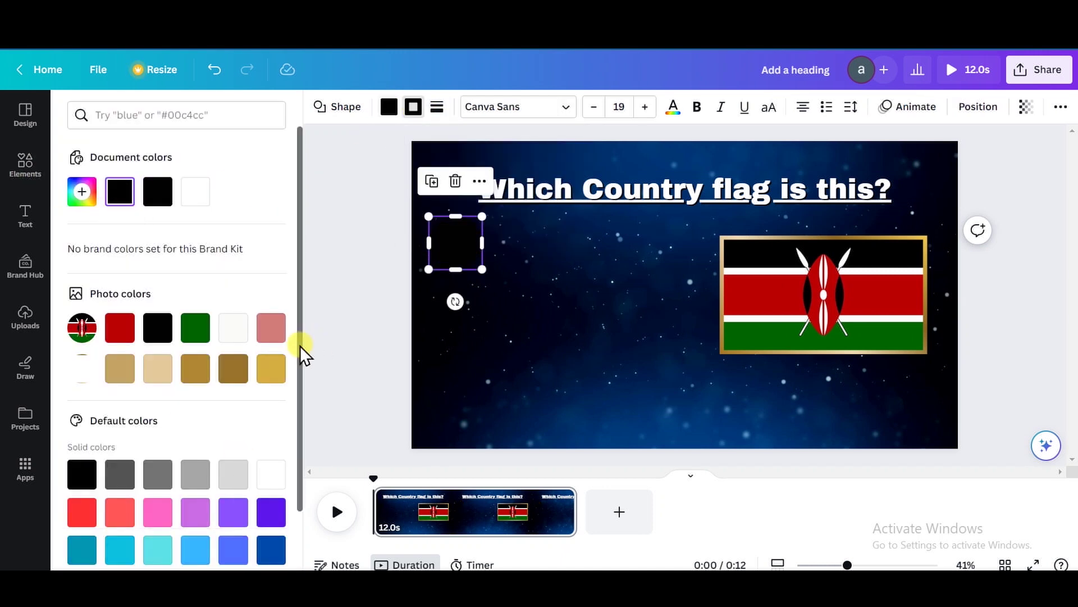
left_click(413, 107)
left_click(437, 107)
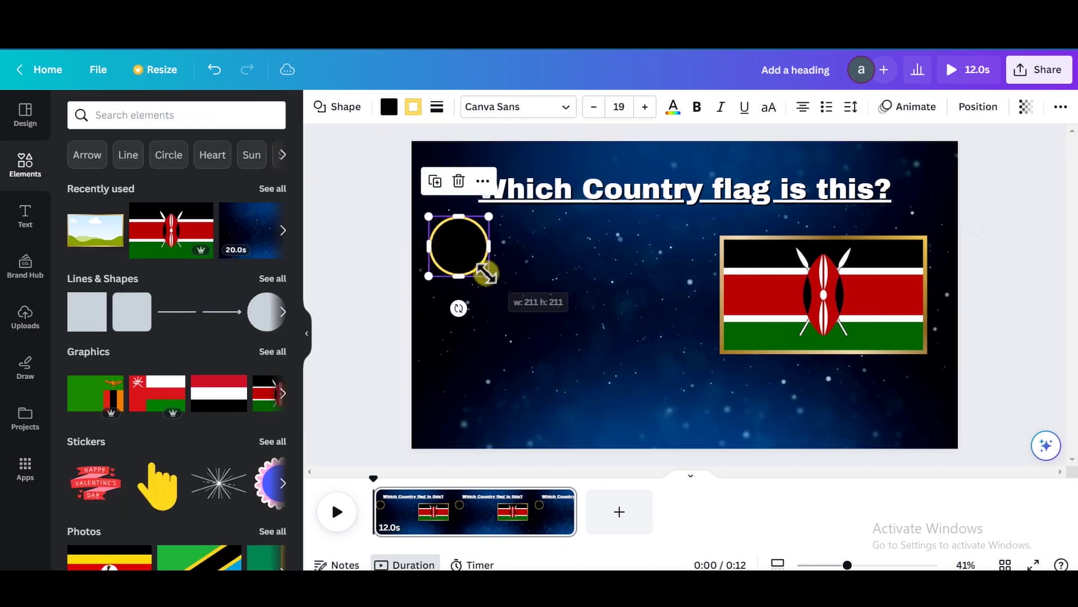
Place an enlarged '10' text centred inside the circle.
left_click(23, 213)
left_click_drag(113, 375, 482, 269)
type("10")
left_click(580, 285)
left_click(460, 247)
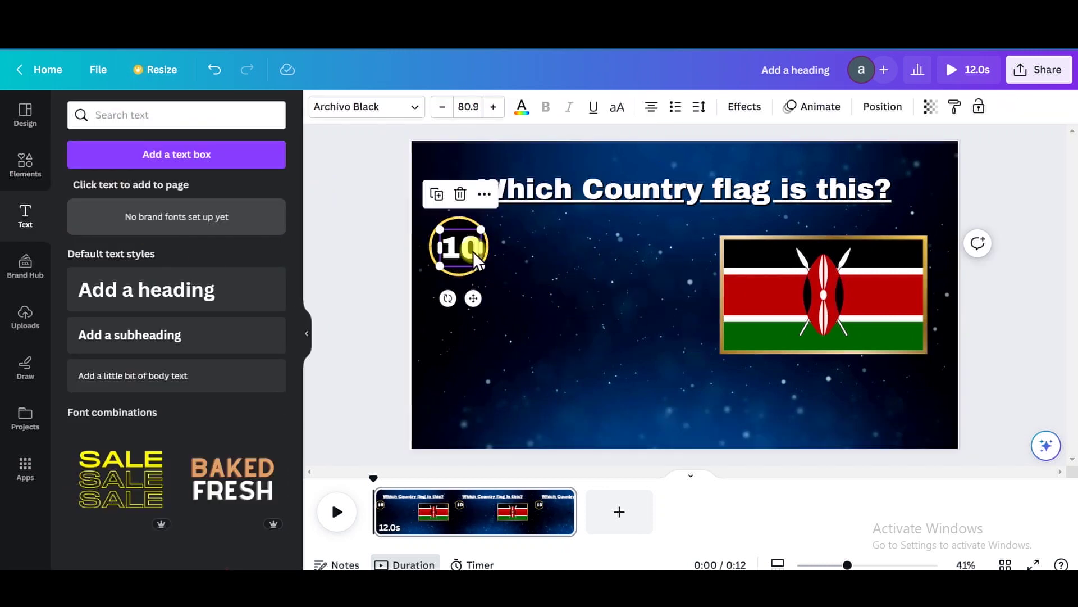
left_click(595, 404)
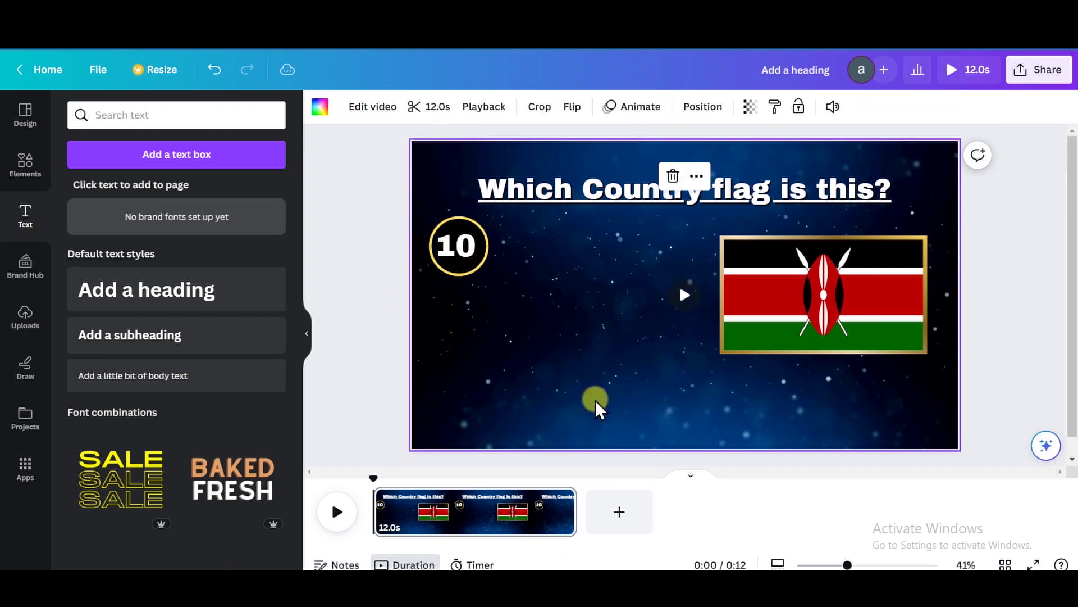
Colour the 10 yellow, then duplicate the question heading.
left_click(623, 310)
left_click(466, 250)
left_click(522, 107)
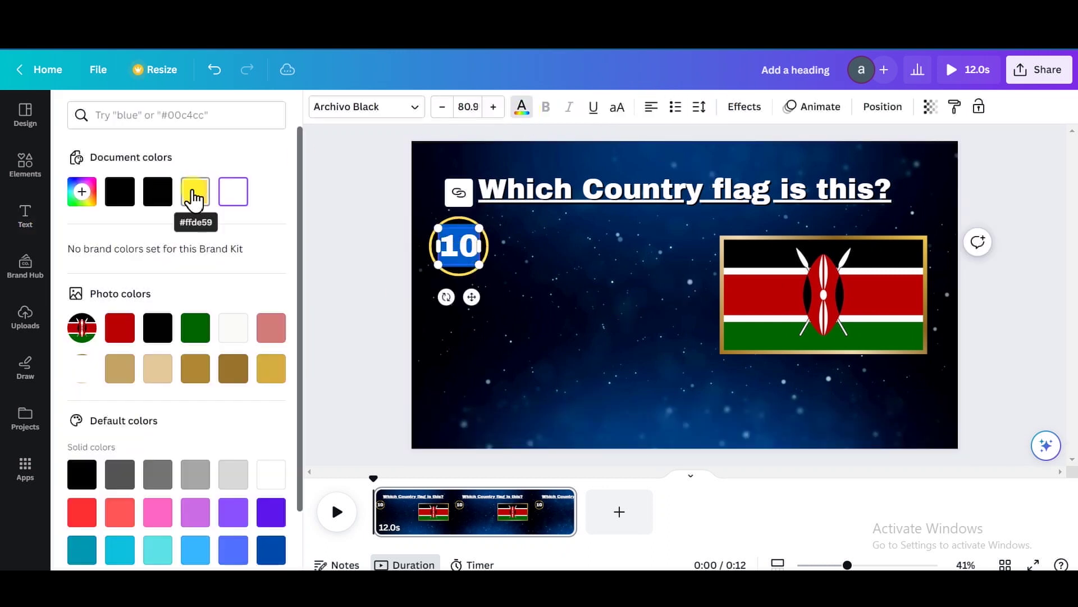
left_click(192, 188)
left_click(501, 308)
left_click(451, 279)
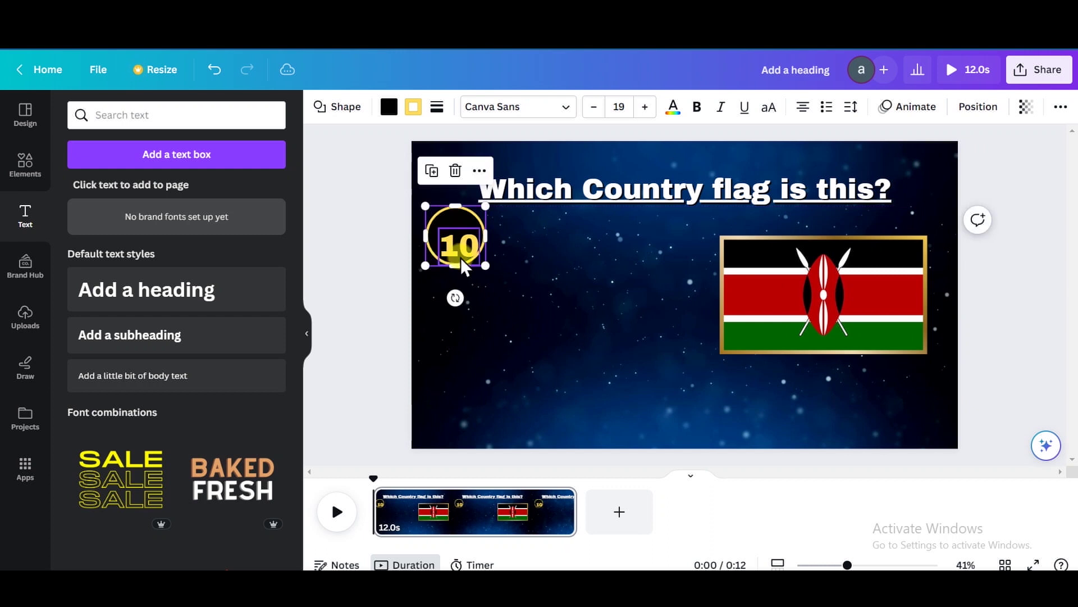
left_click(547, 318)
left_click(1066, 275)
left_click(734, 197)
Turn the heading copy into a 'Hint:' label, lower and to the left.
left_click_drag(734, 212, 724, 301)
double_click(724, 302)
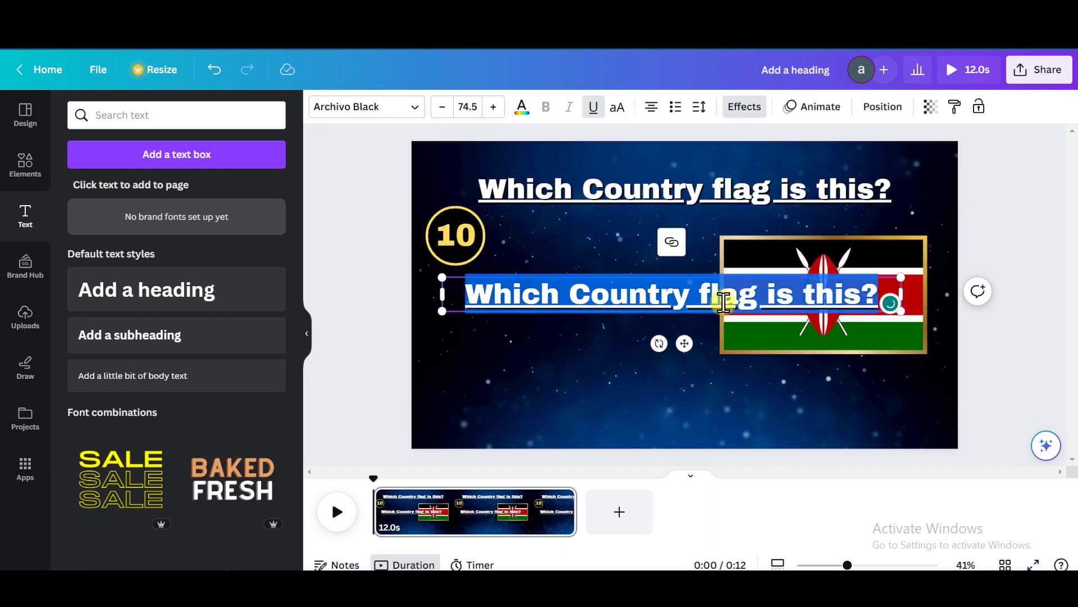
type("Hint:")
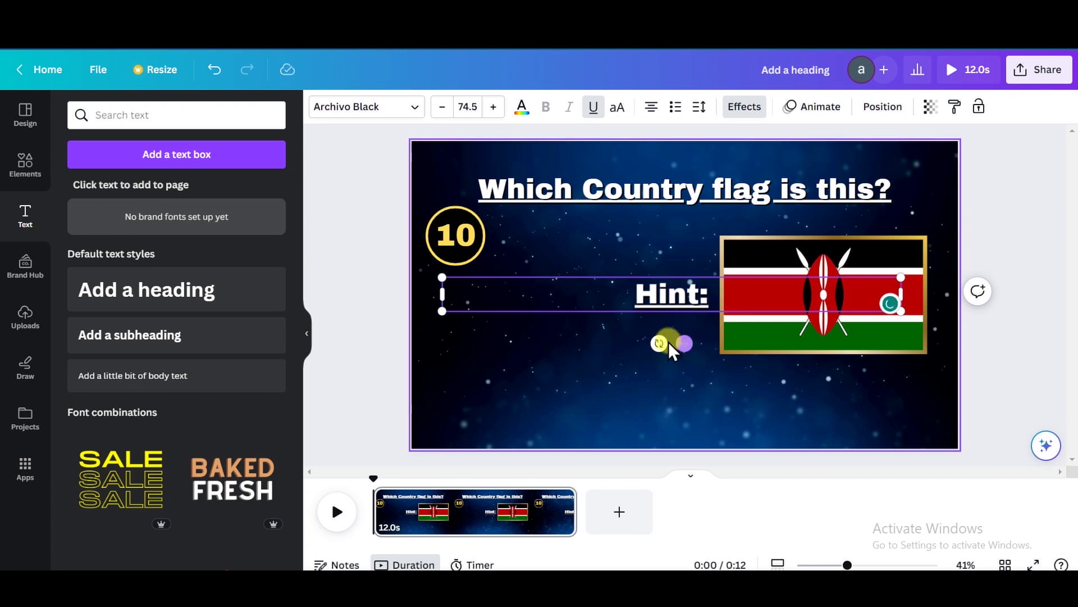
left_click_drag(684, 343, 566, 345)
double_click(609, 296)
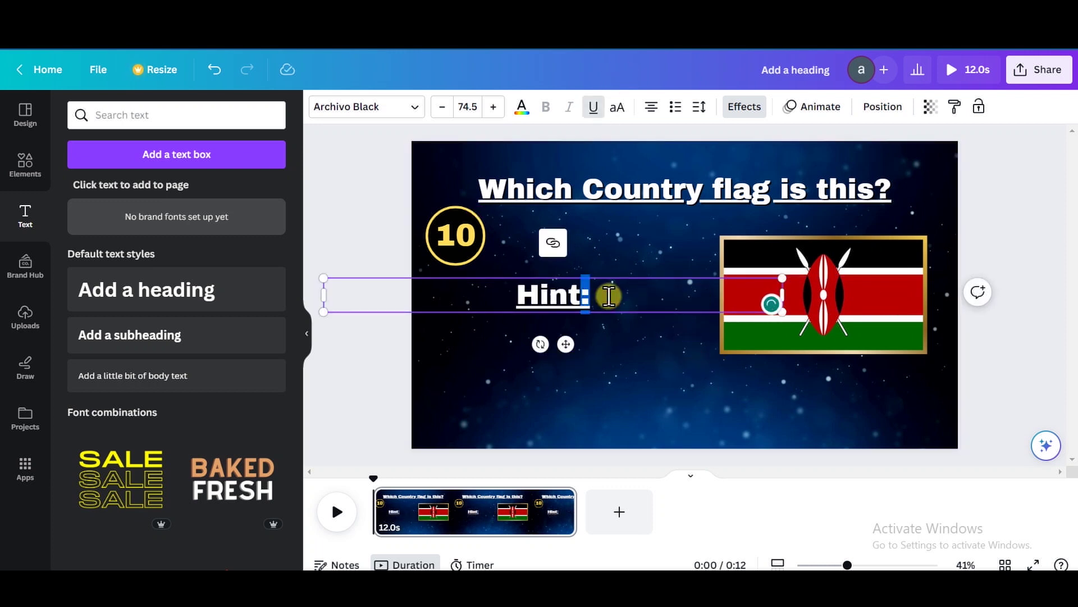
Duplicate the Hint line below and change it to a yellow 'Safari' hint.
left_click(533, 250)
left_click_drag(564, 342, 558, 373)
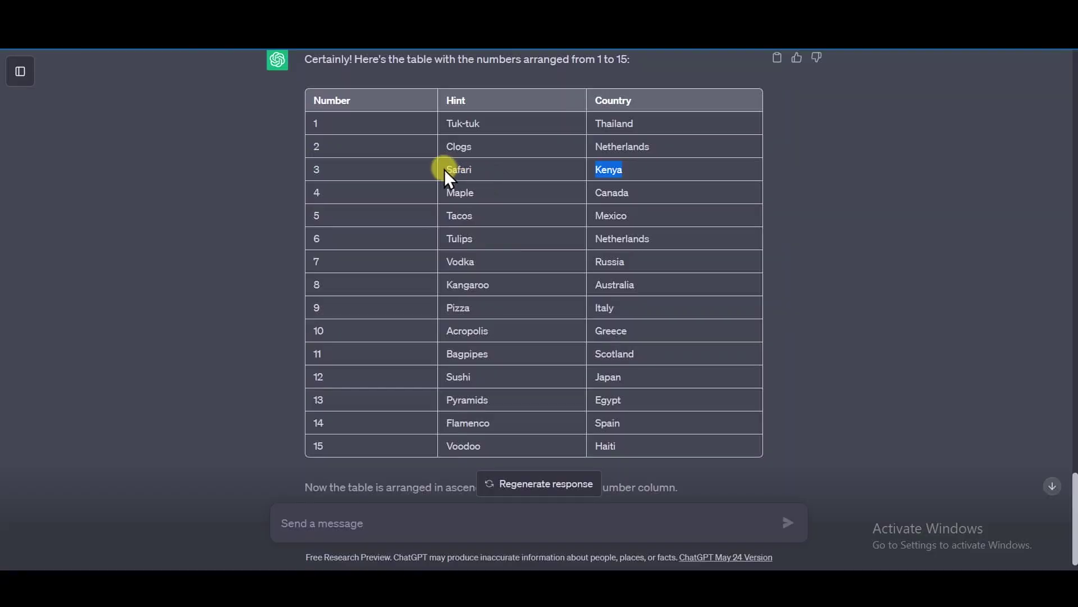
left_click_drag(444, 170, 483, 170)
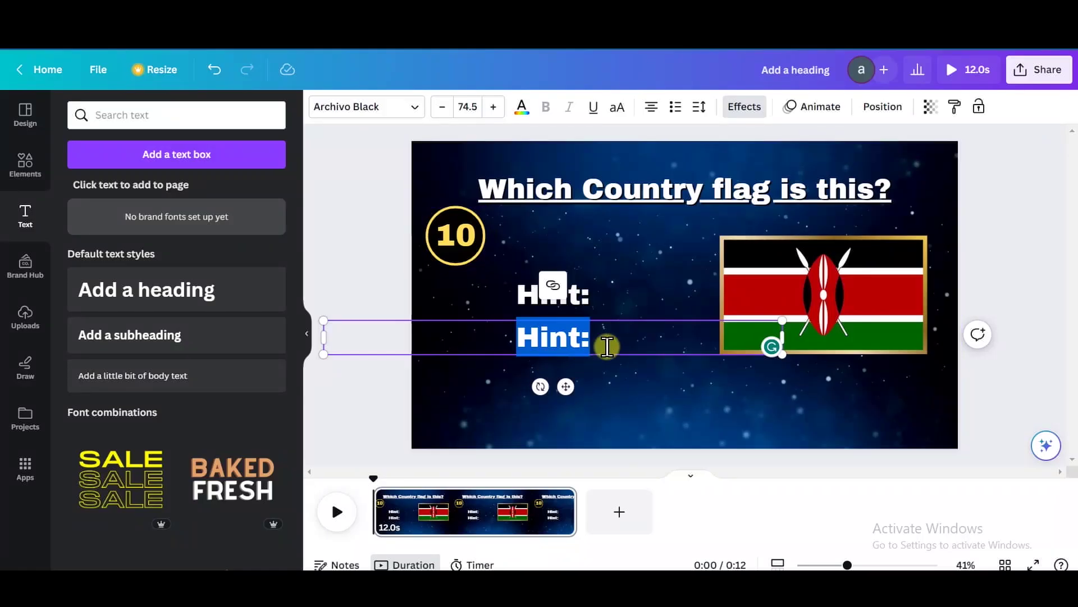
key("ctrl+a")
left_click(522, 107)
scroll(168, 393, "down", 3)
left_click(193, 511)
left_click(83, 191)
left_click(510, 251)
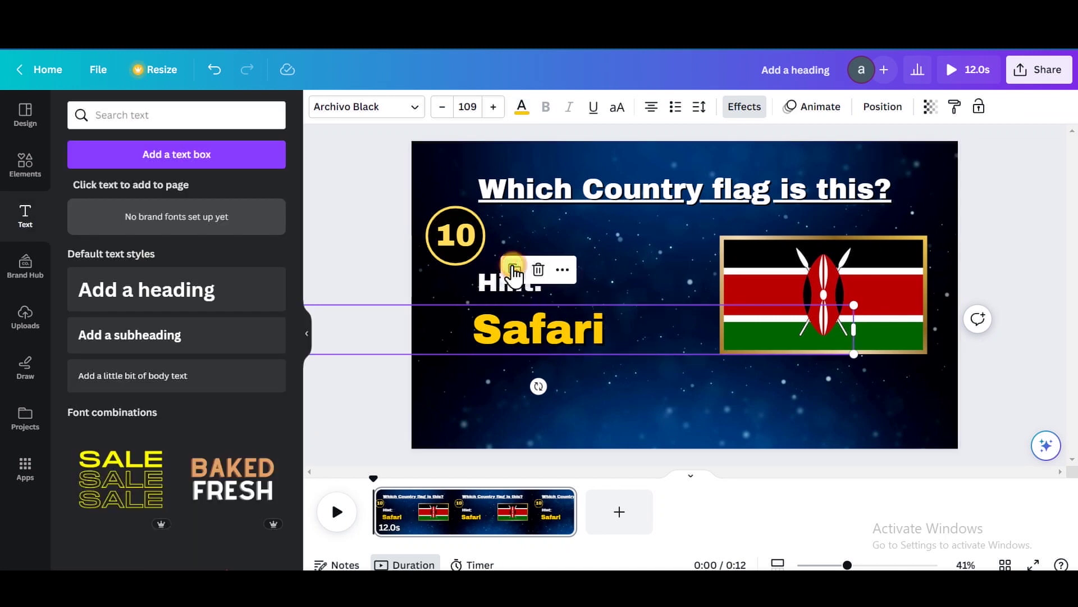
Copy the Safari text to the bottom centre as 'Kenya' with a black background.
left_click(512, 267)
left_click_drag(598, 349, 724, 418)
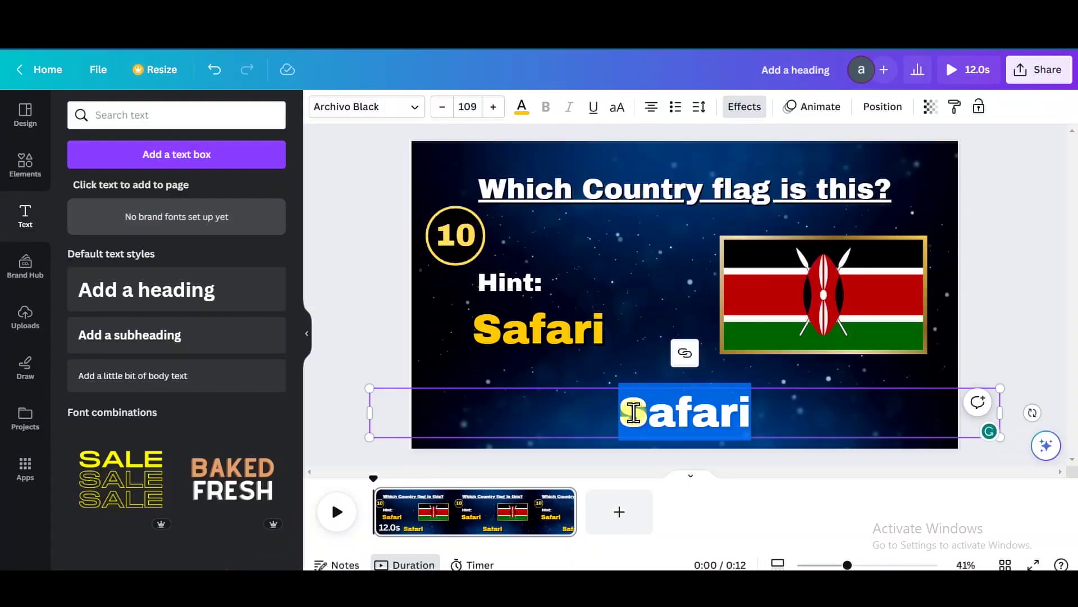
type("Kenya")
scroll(296, 462, "down", 3)
left_click(98, 315)
left_click(263, 505)
left_click(115, 337)
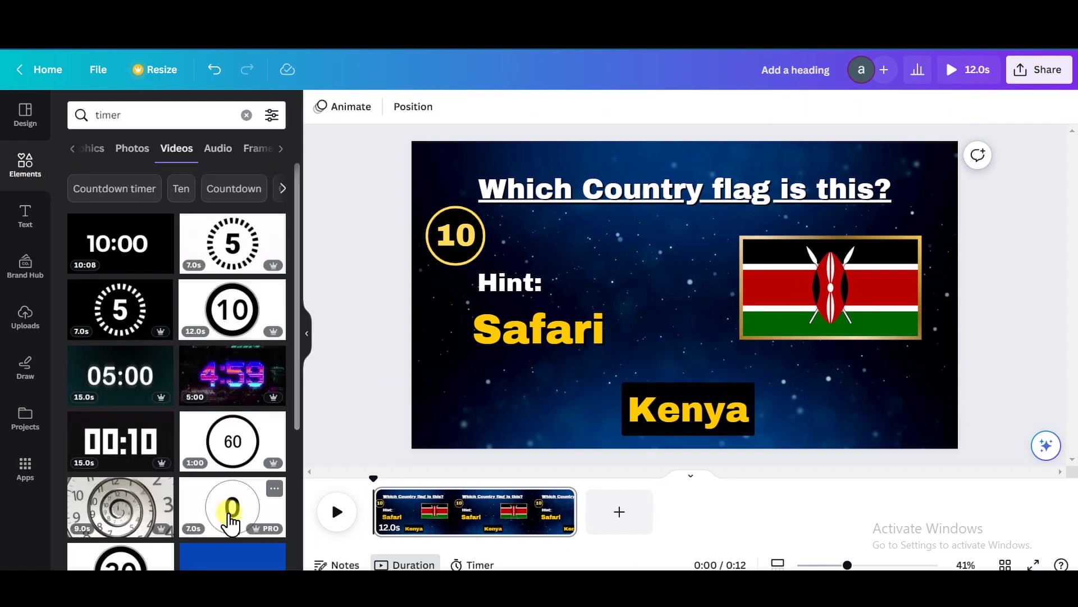
Add the 5-second countdown timer, remove its background, and place it beside Kenya.
left_click(230, 521)
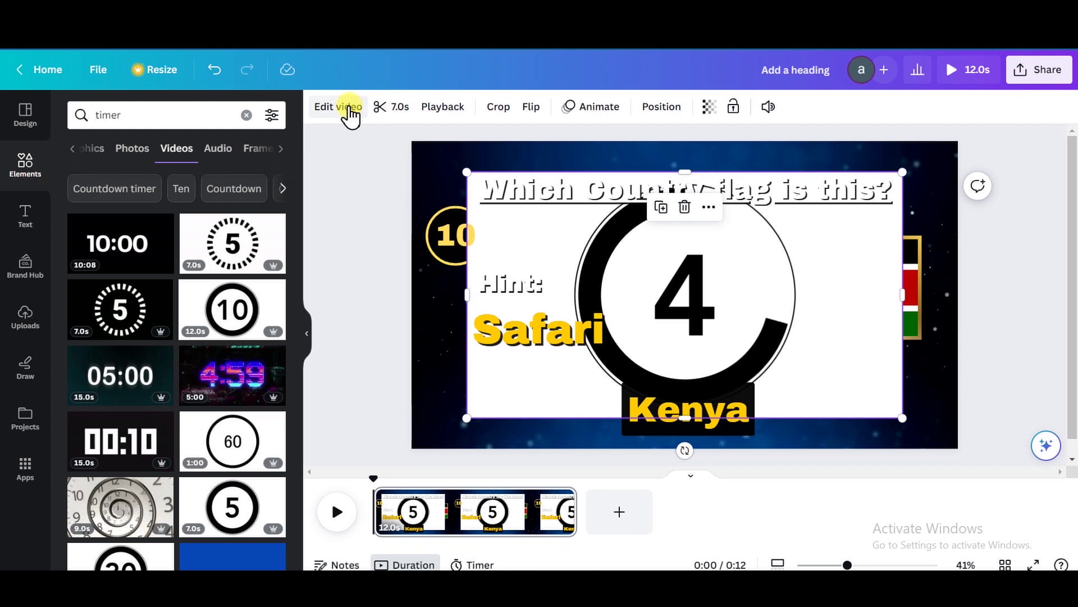
left_click(348, 110)
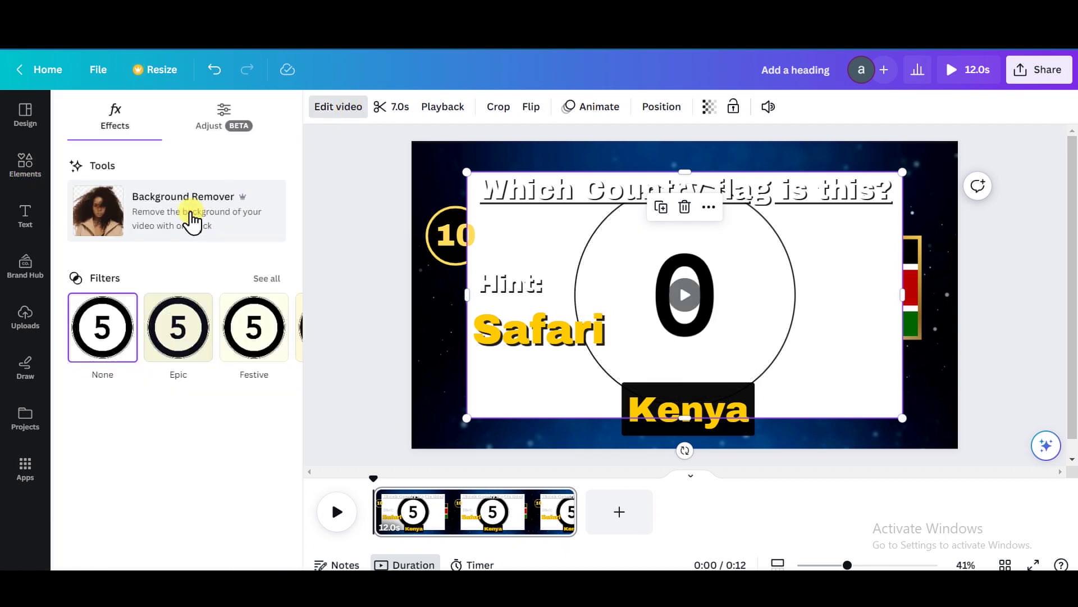
left_click(192, 218)
left_click_drag(902, 172, 633, 401)
left_click_drag(544, 410, 542, 430)
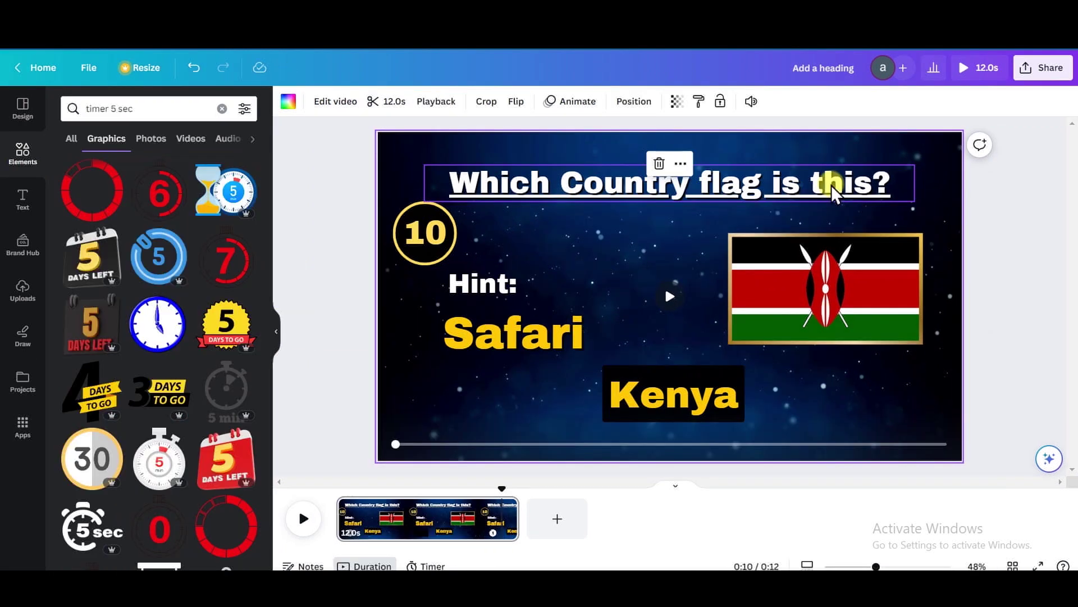
Show layer timing in the timeline and check the heading, circle, hint, flag and timer clips.
left_click(831, 185)
right_click(831, 184)
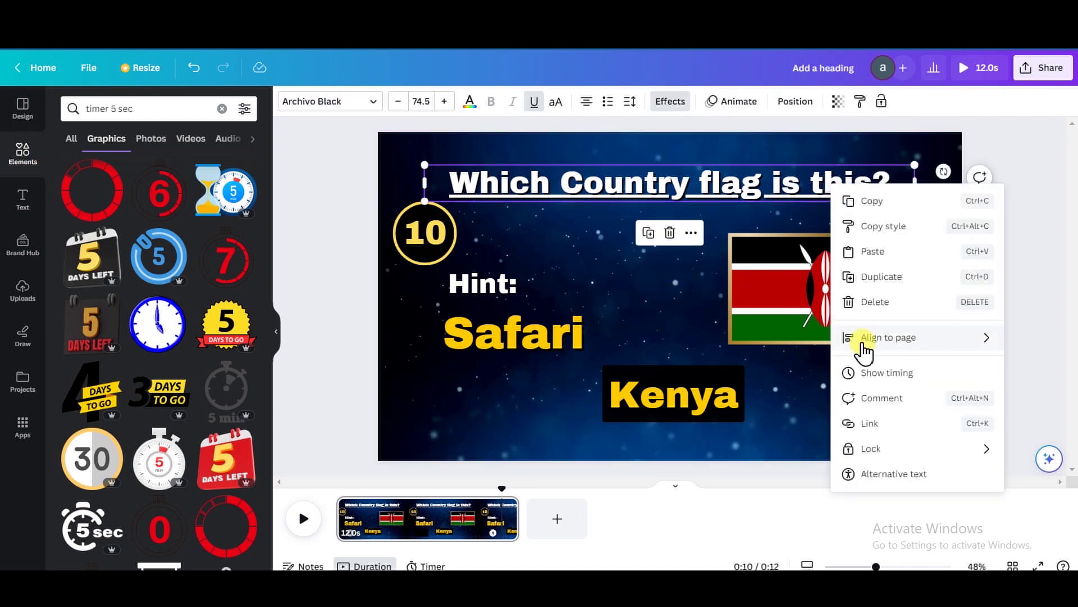
left_click(871, 379)
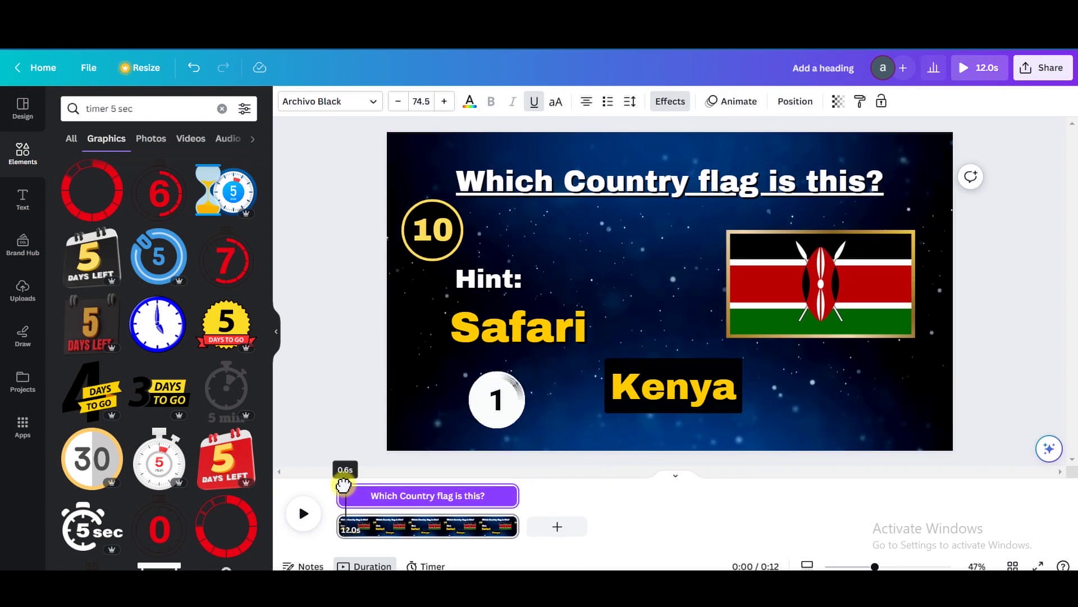
left_click(433, 252)
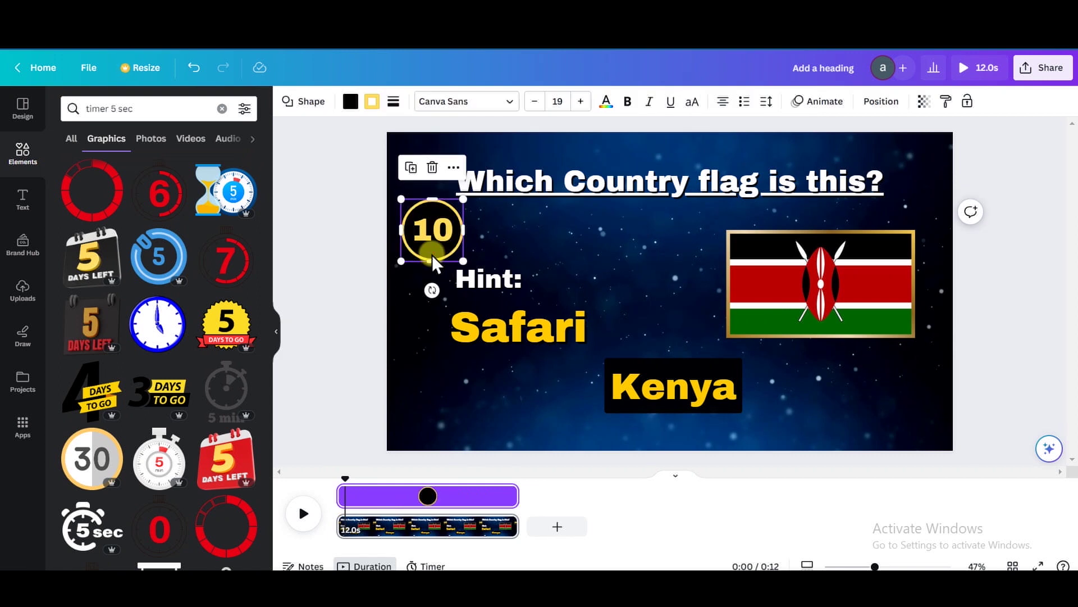
right_click(433, 253)
left_click(344, 474)
left_click(354, 494)
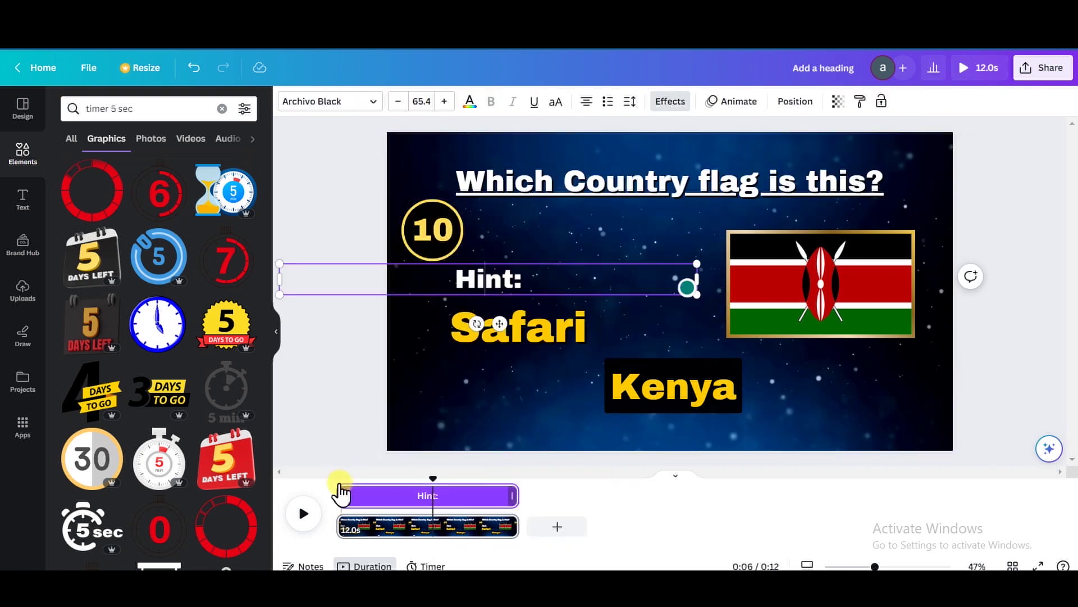
left_click_drag(362, 483, 350, 477)
left_click(494, 330)
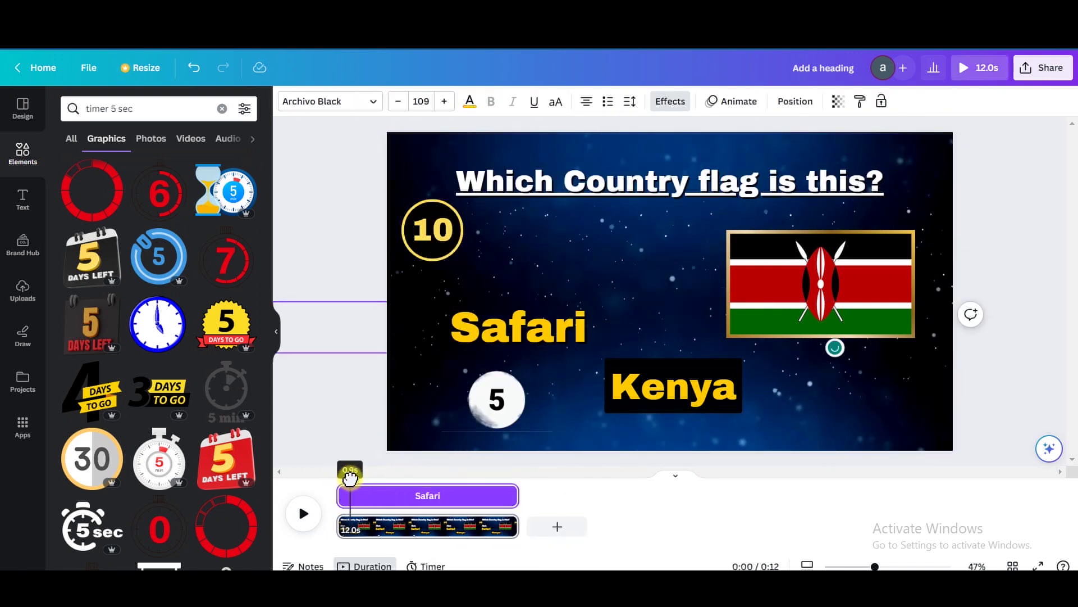
left_click(339, 498)
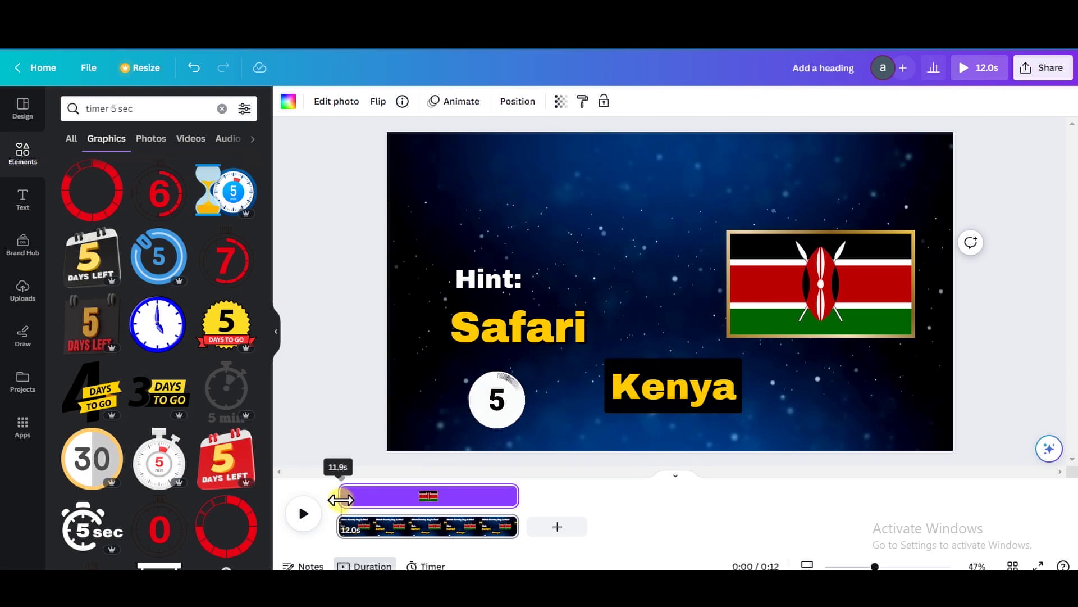
left_click(504, 279)
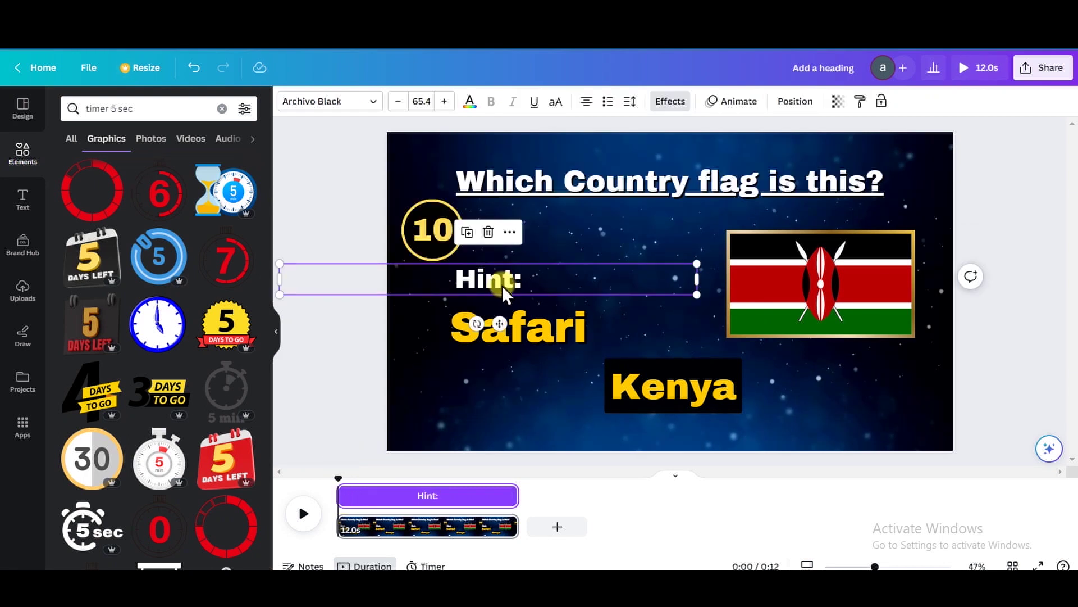
left_click(444, 426)
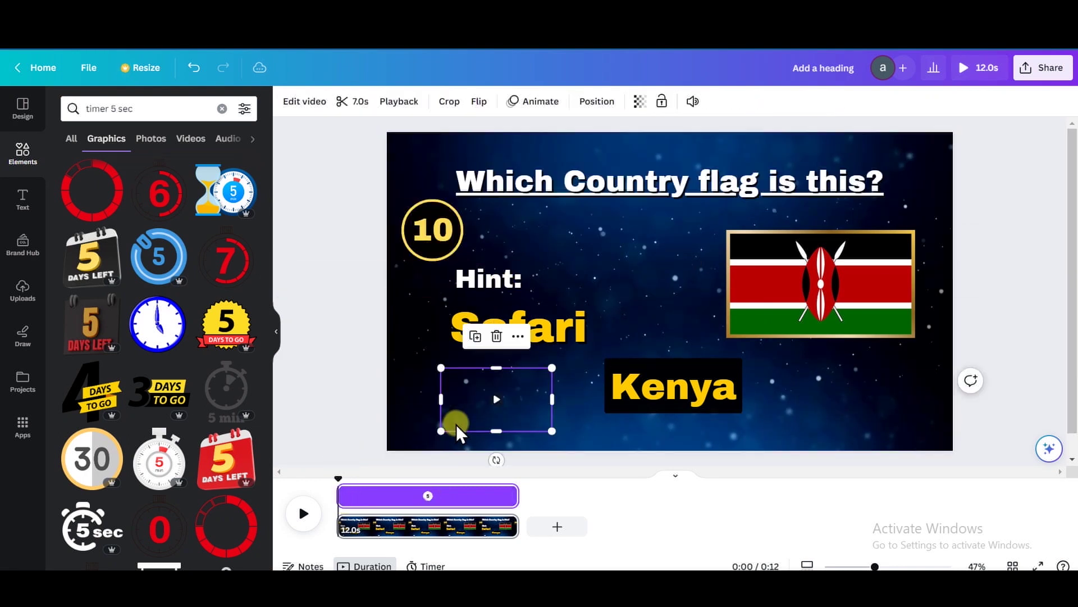
left_click_drag(357, 479, 435, 481)
Shorten the timer clip to about 5.5 seconds and delay Kenya until around 6 seconds.
left_click_drag(517, 496, 433, 500)
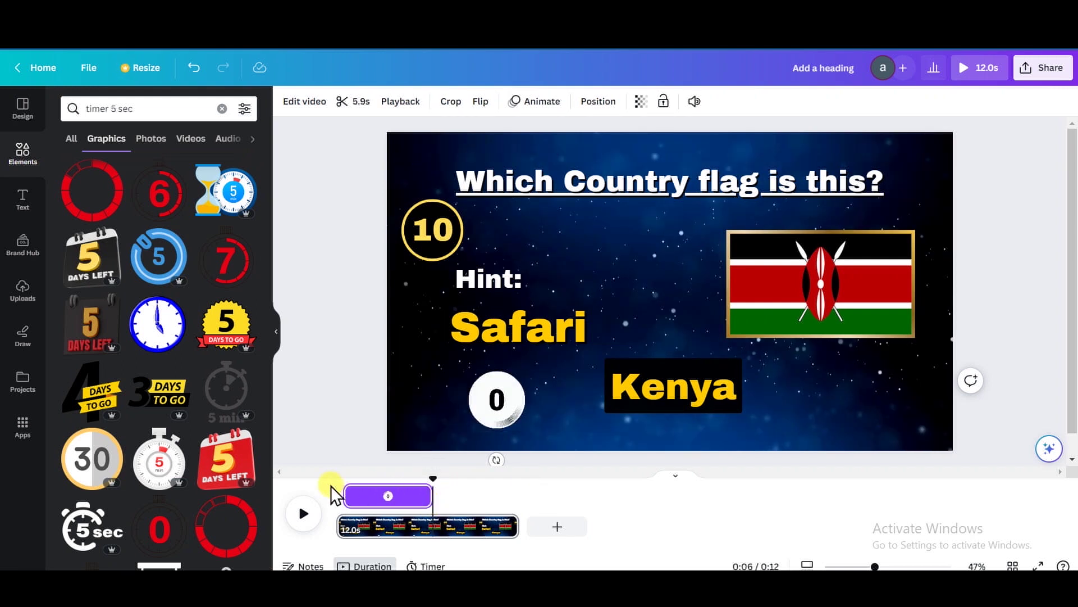
left_click(622, 385)
mouse_move(433, 479)
left_mouse_down()
mouse_move(335, 484)
mouse_move(431, 481)
left_mouse_up()
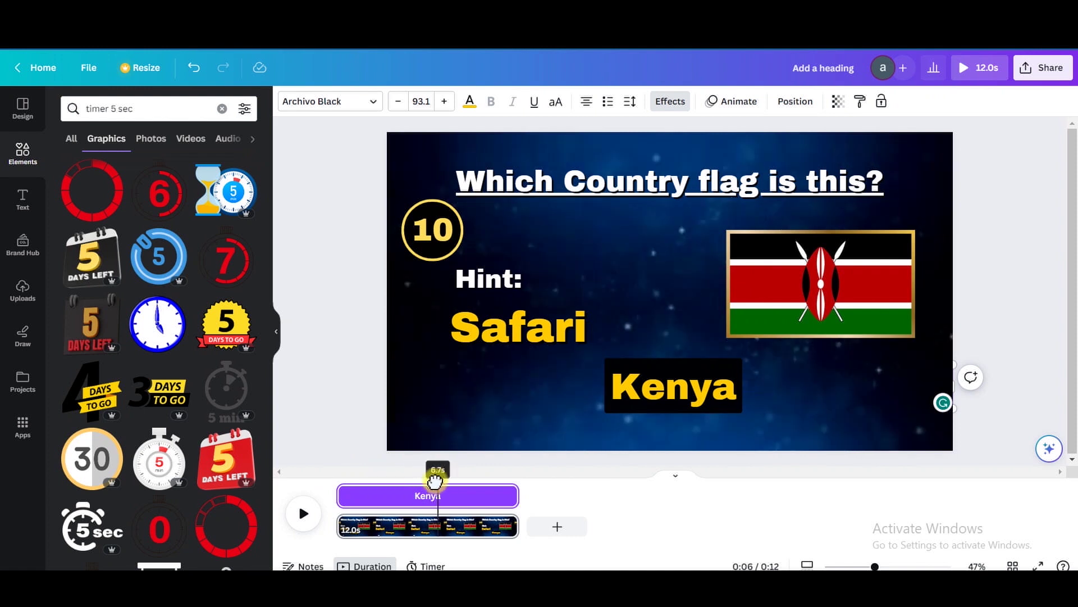
left_click_drag(339, 495, 436, 498)
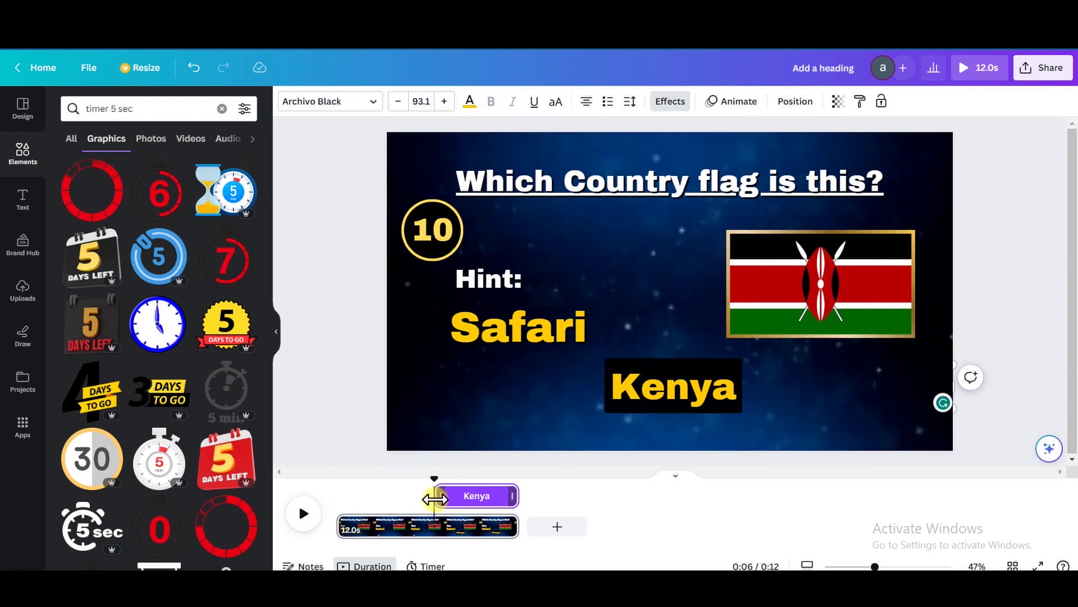
left_click(304, 513)
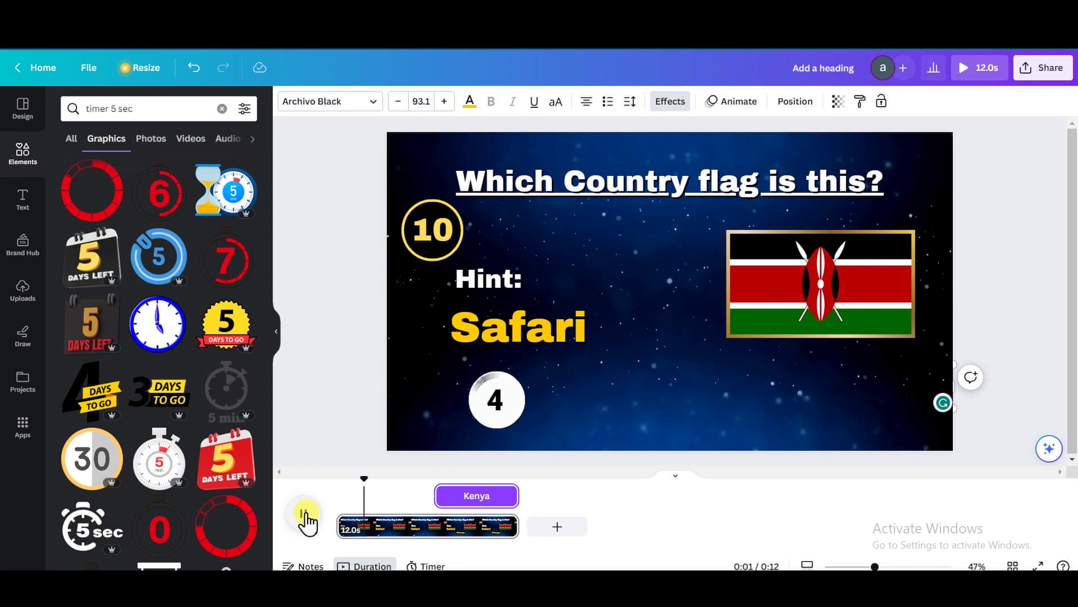
left_click(303, 513)
Fine-tune when the Kenya flag clip starts in the timeline.
left_click(831, 264)
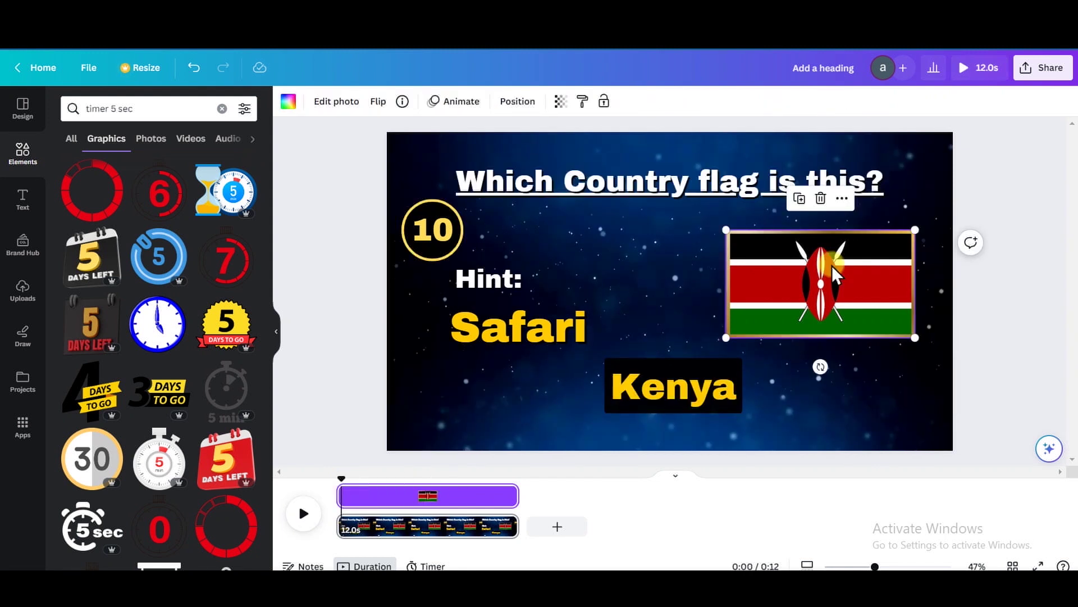
left_click_drag(339, 496, 337, 498)
left_click(832, 185)
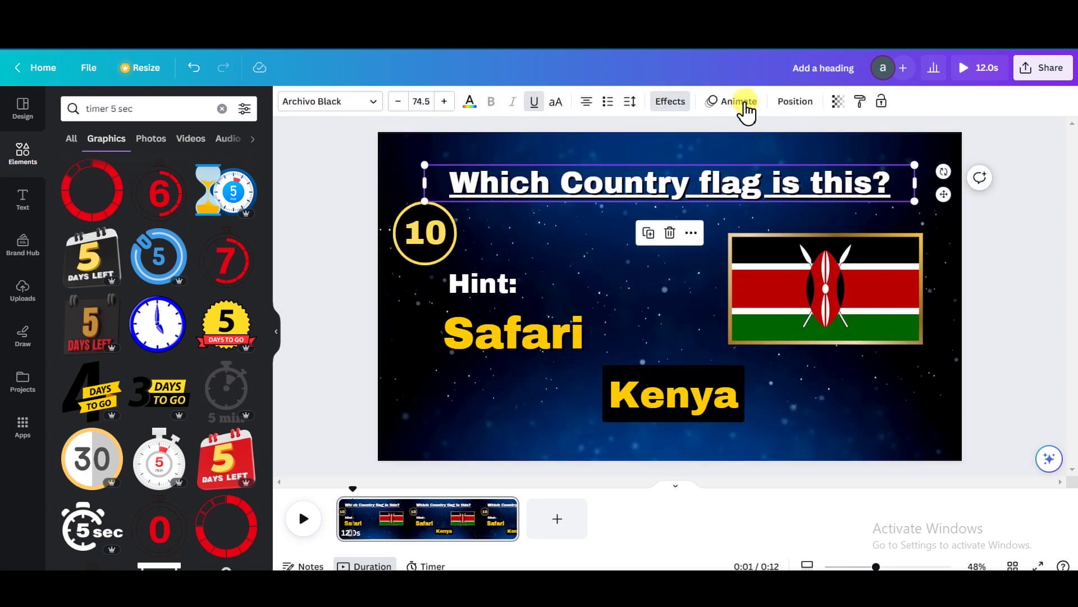
Give the quiz heading a Burst text animation on both entry and exit.
left_click(746, 102)
left_click(110, 103)
left_click(151, 157)
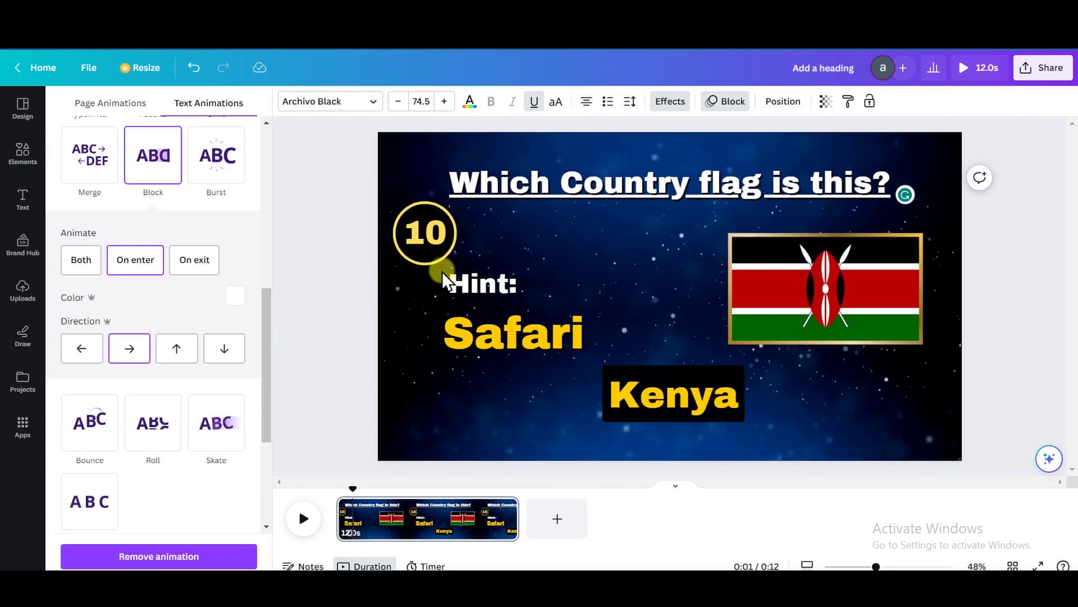
left_click(221, 187)
left_click(86, 262)
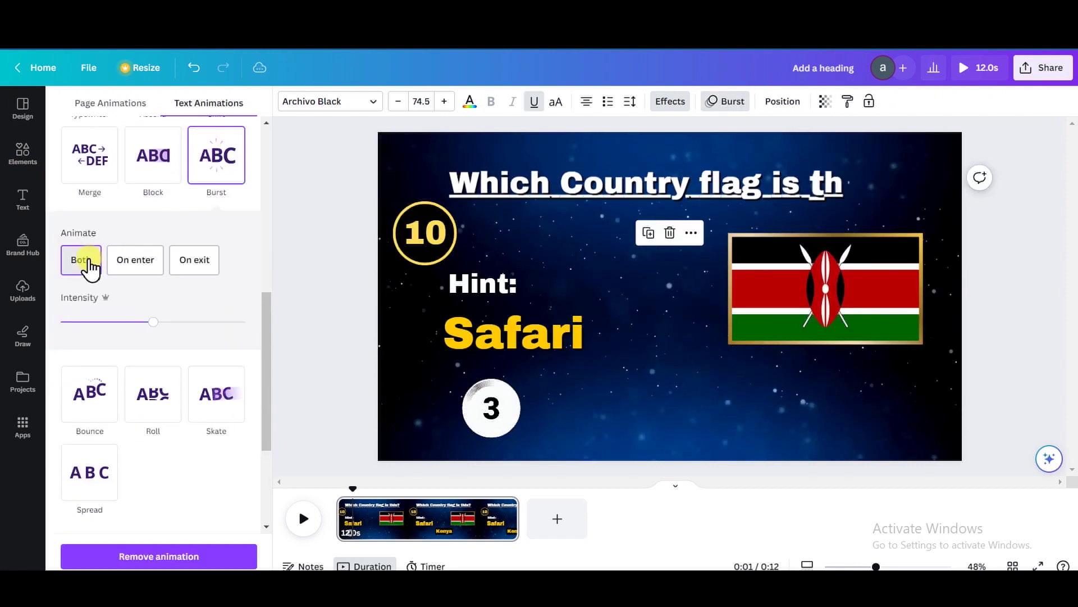
Apply a Fade animation to the hint text.
scroll(169, 281, "up", 10)
left_click(214, 193)
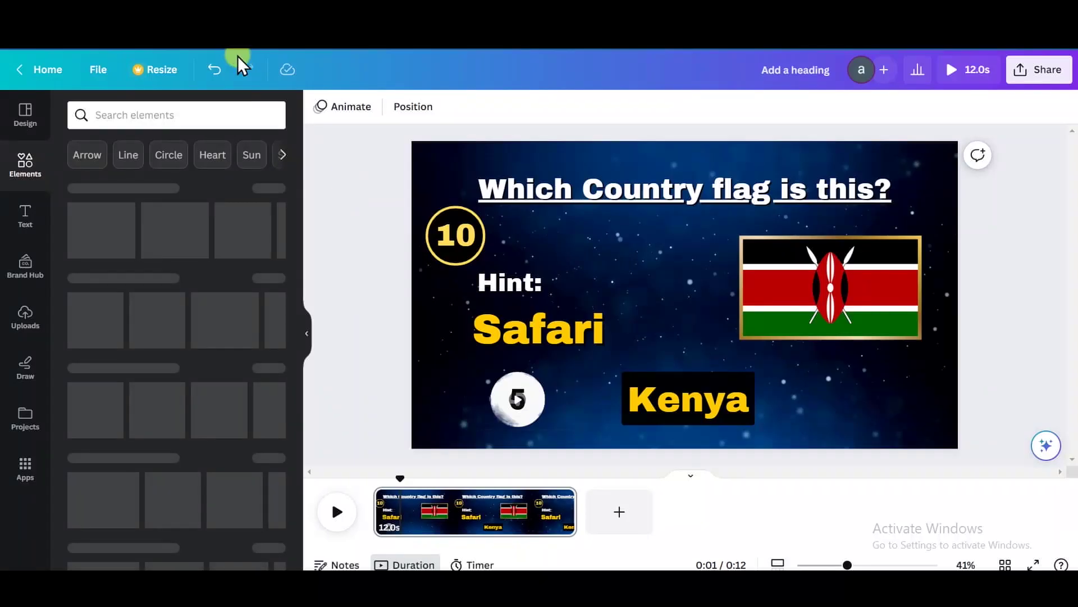
left_click(191, 115)
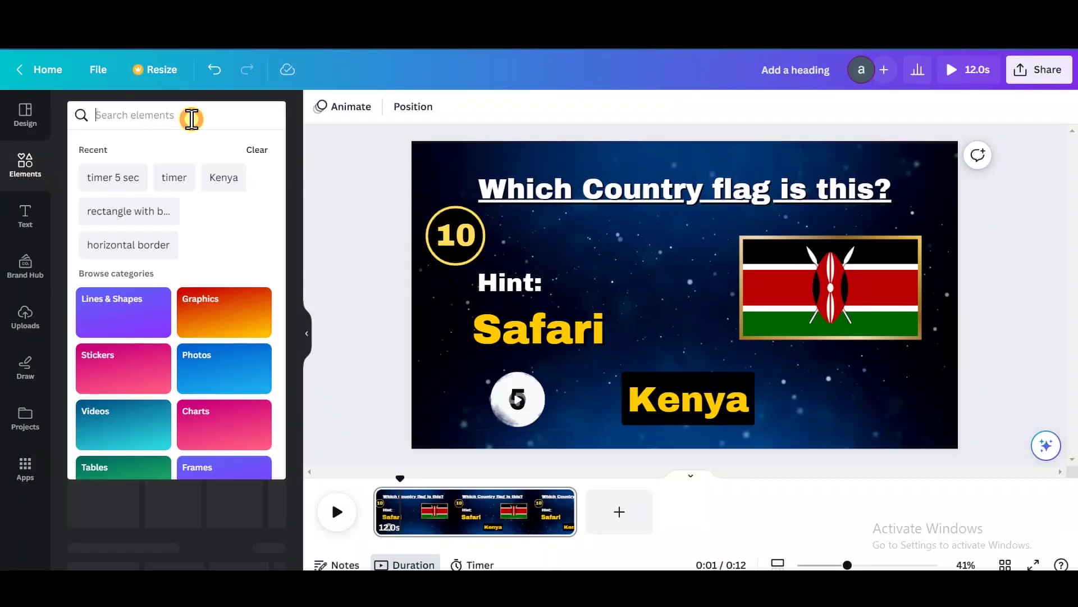
Add the Champagne Cork 1 sound from an audio search for 'cork'.
type("cork")
key("Return")
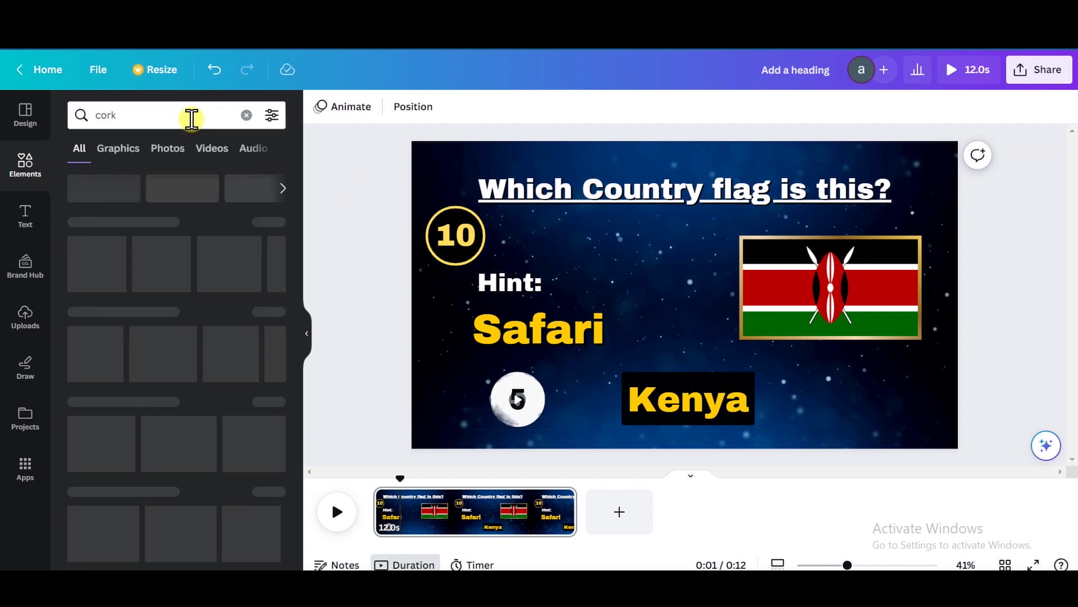
left_click(257, 151)
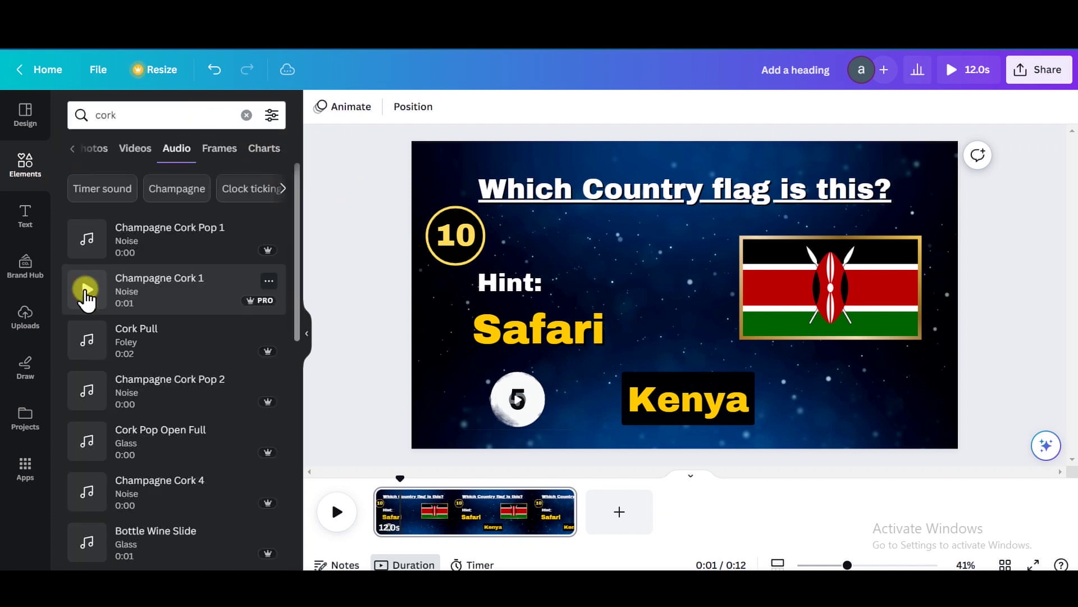
left_click_drag(113, 296, 380, 520)
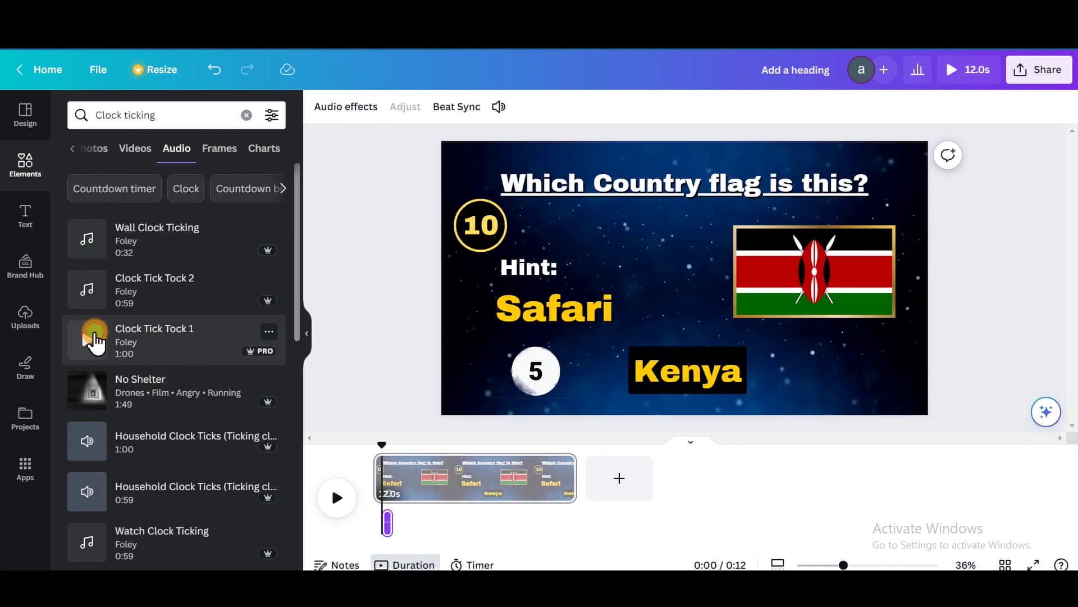
Add a clock ticking sound and trim it to match the countdown.
left_click_drag(91, 332, 396, 508)
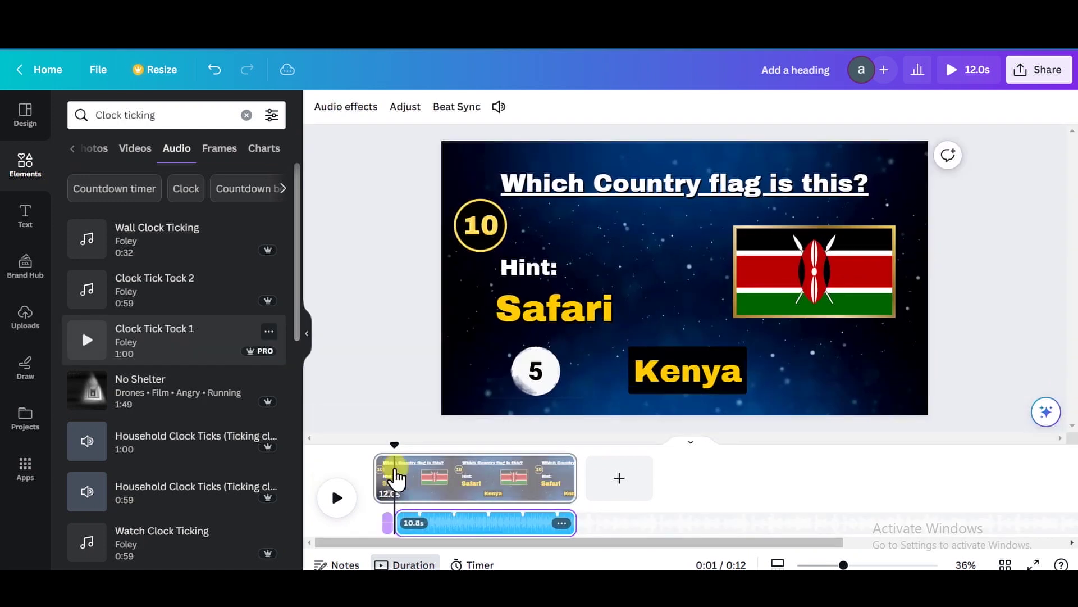
left_click_drag(394, 444, 473, 446)
left_click_drag(574, 522, 471, 535)
left_click(376, 454)
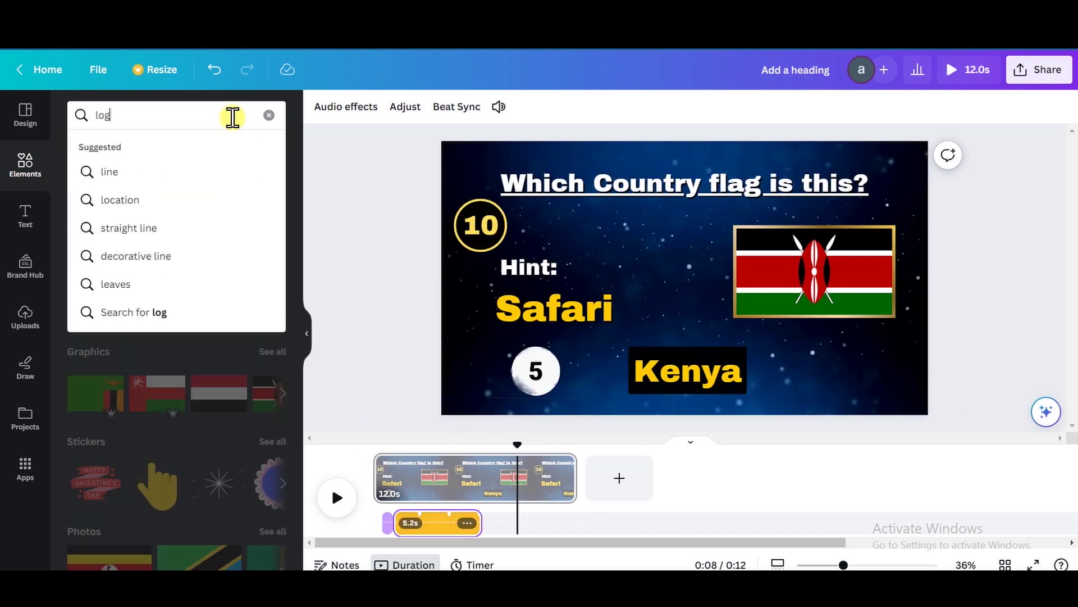
Add the PREL Logo Ascend 8 sound effect and play the video from the start.
type("o asce")
left_click(180, 172)
left_click(250, 148)
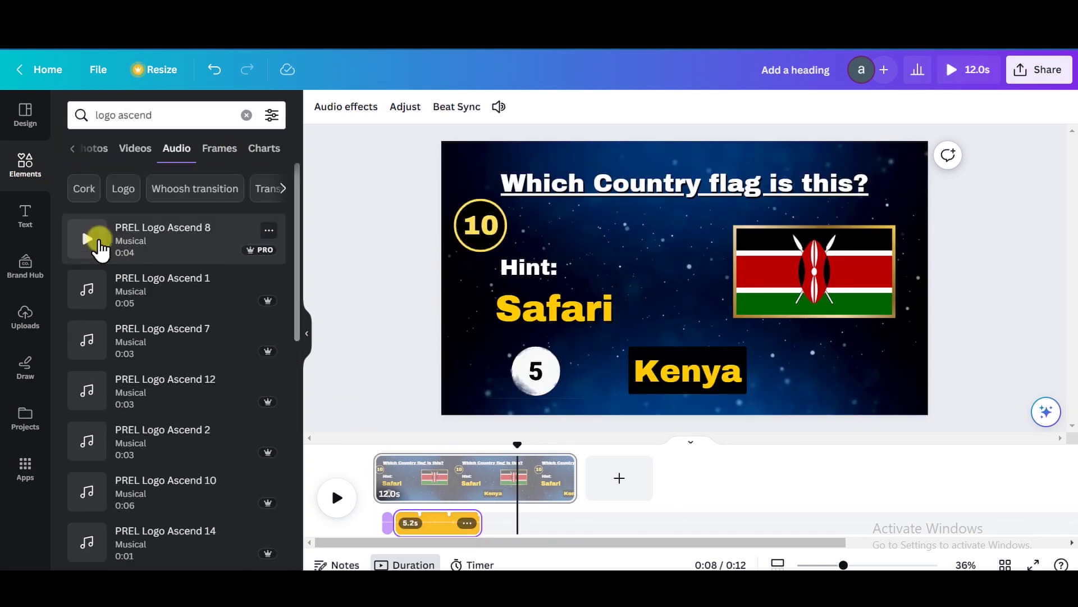
left_click_drag(165, 239, 485, 520)
left_click(375, 460)
left_click(337, 495)
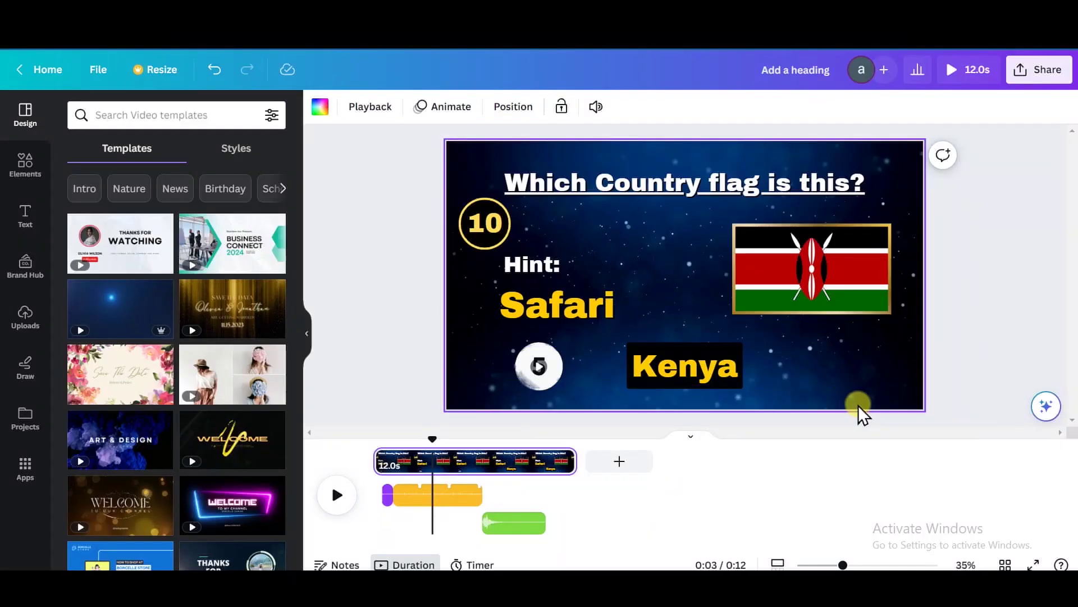
left_click_drag(857, 413, 502, 147)
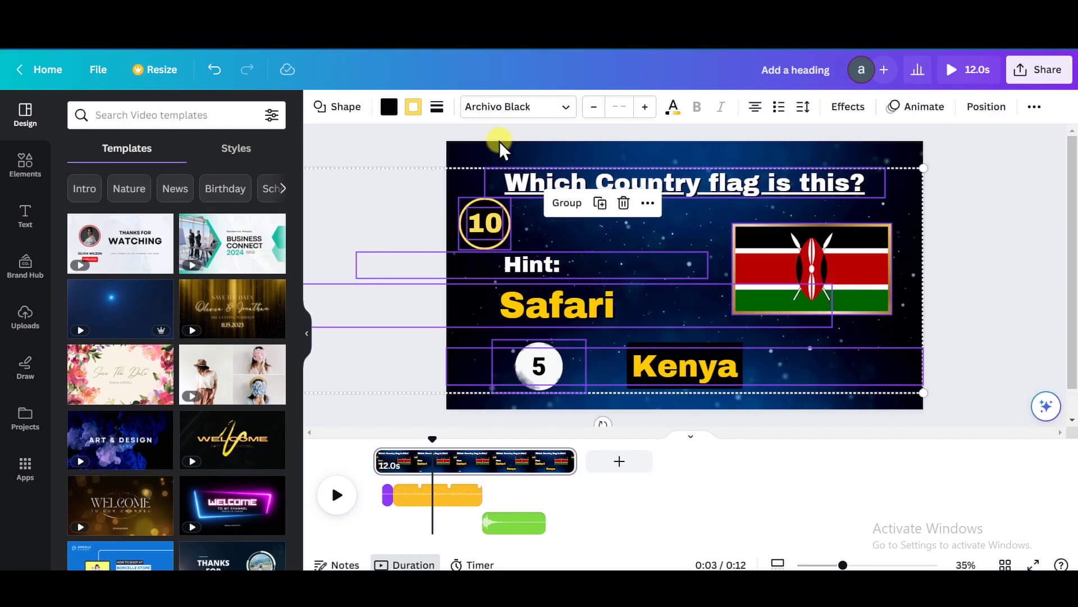
Delete the selected quiz elements, start a video download from Share, then close the download settings.
key("Delete")
left_click(1057, 75)
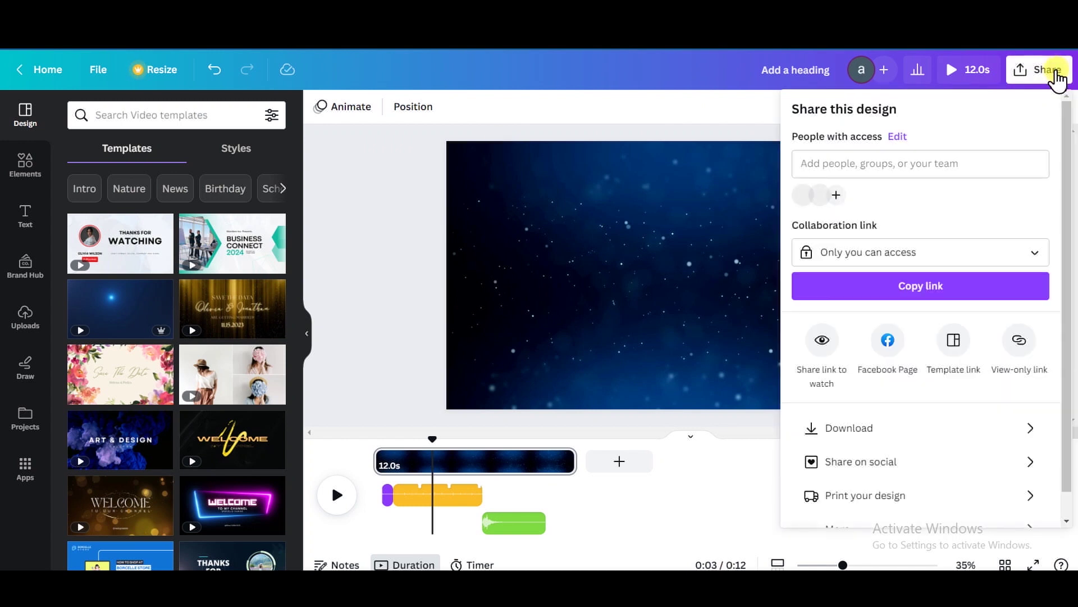
left_click(849, 428)
left_click(961, 317)
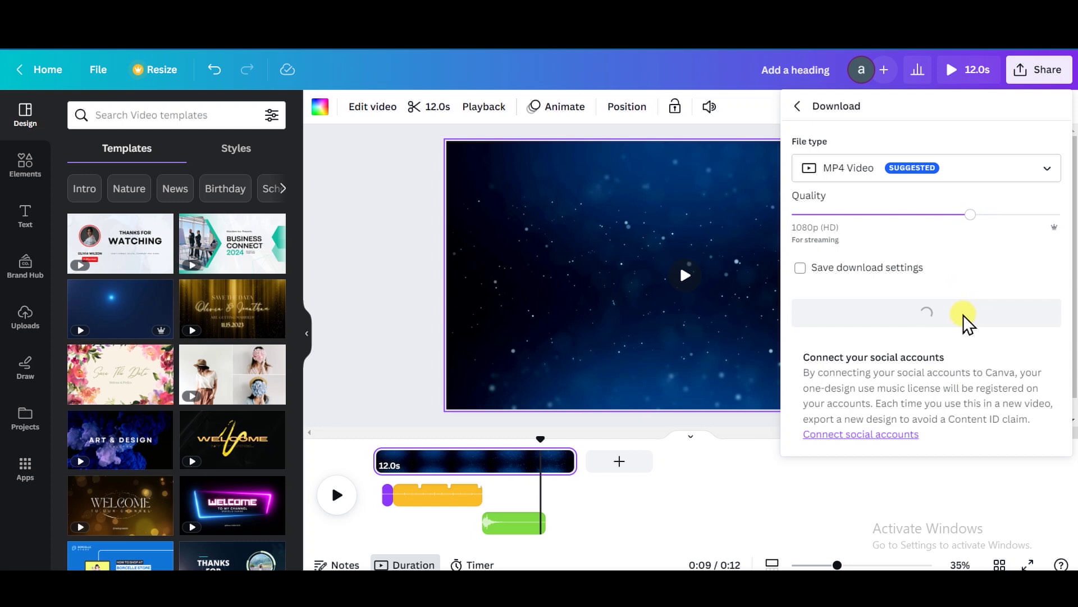
left_click(628, 277)
Restore the deleted flag-quiz elements and show the 12.0s starry video under Uploads > Videos.
key("ctrl+z")
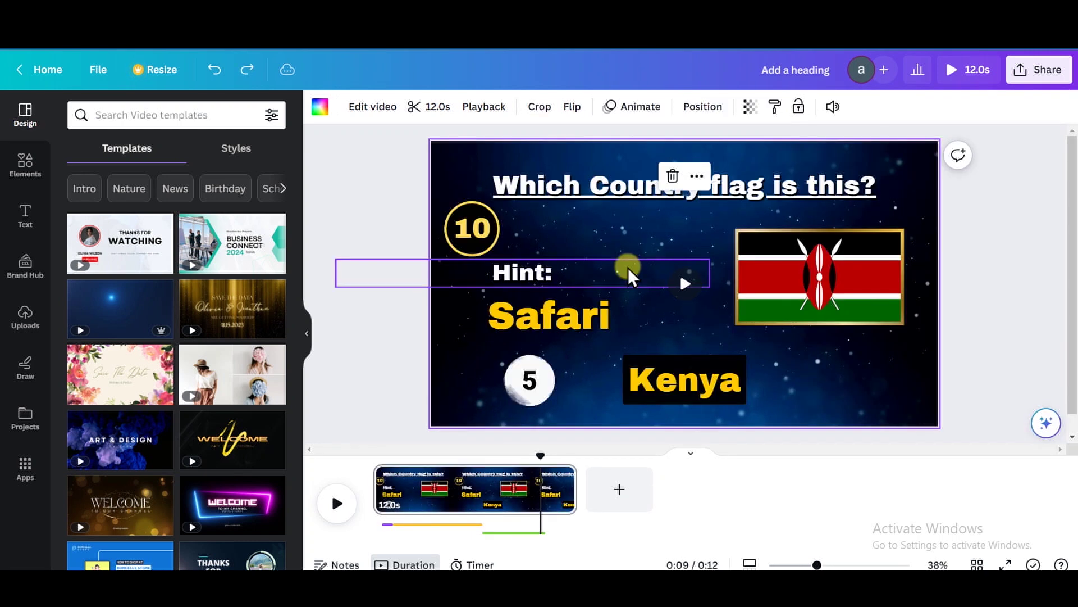
left_click(1022, 273)
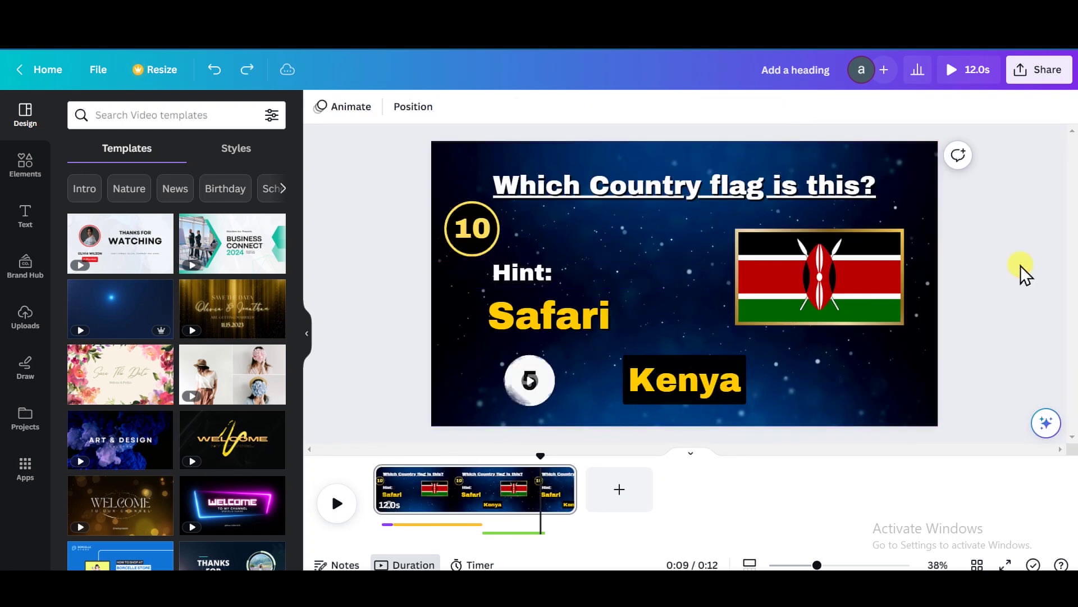
left_click(26, 318)
mouse_move(147, 294)
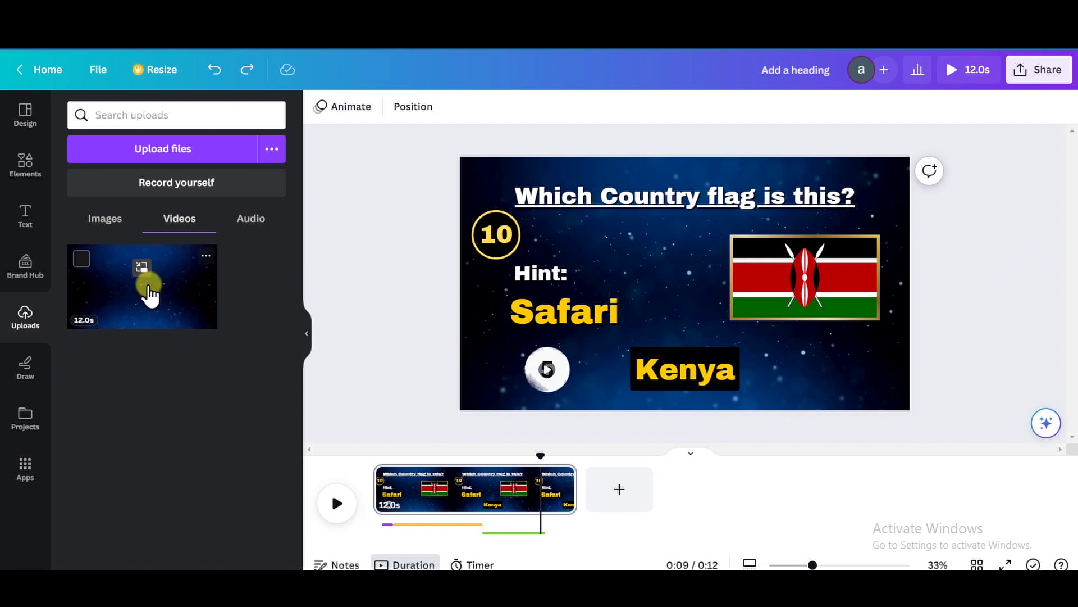
Delete the green, yellow and remaining audio tracks from the timeline.
left_click(498, 531)
key("Delete")
left_click(462, 524)
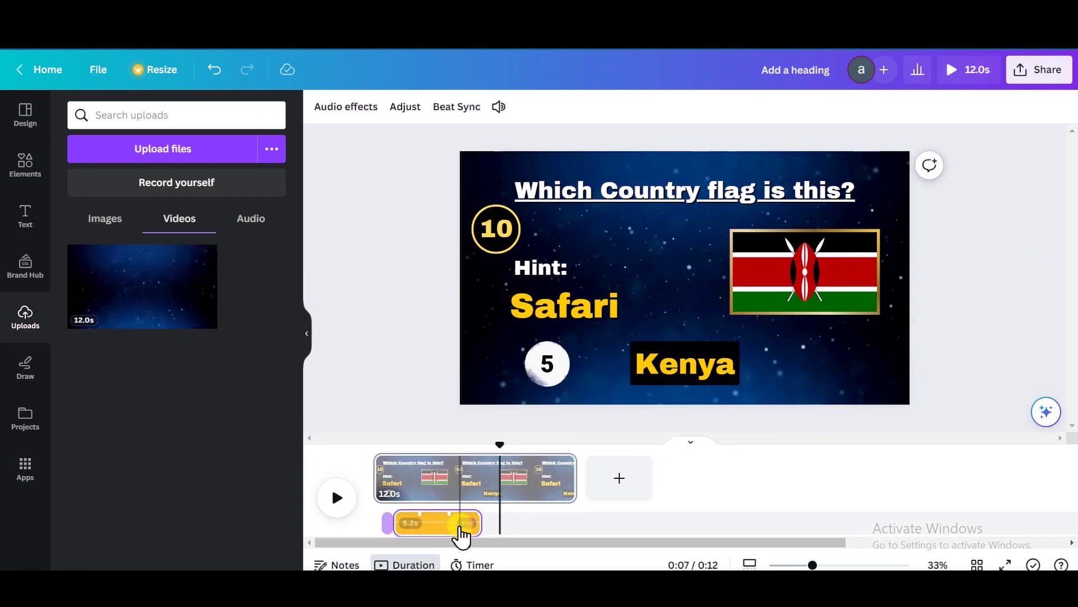
key("Delete")
left_click(386, 527)
key("Delete")
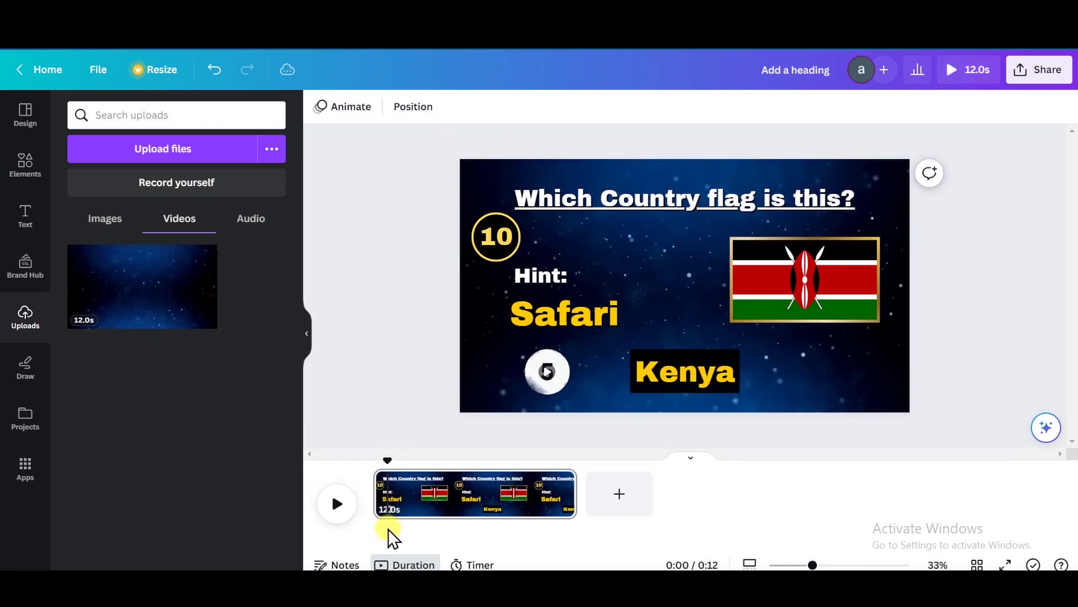
Make the uploaded starry video the slide background and paste 'Thailand' into the Elements search.
left_click_drag(166, 324, 461, 399)
left_click_drag(722, 301, 817, 224)
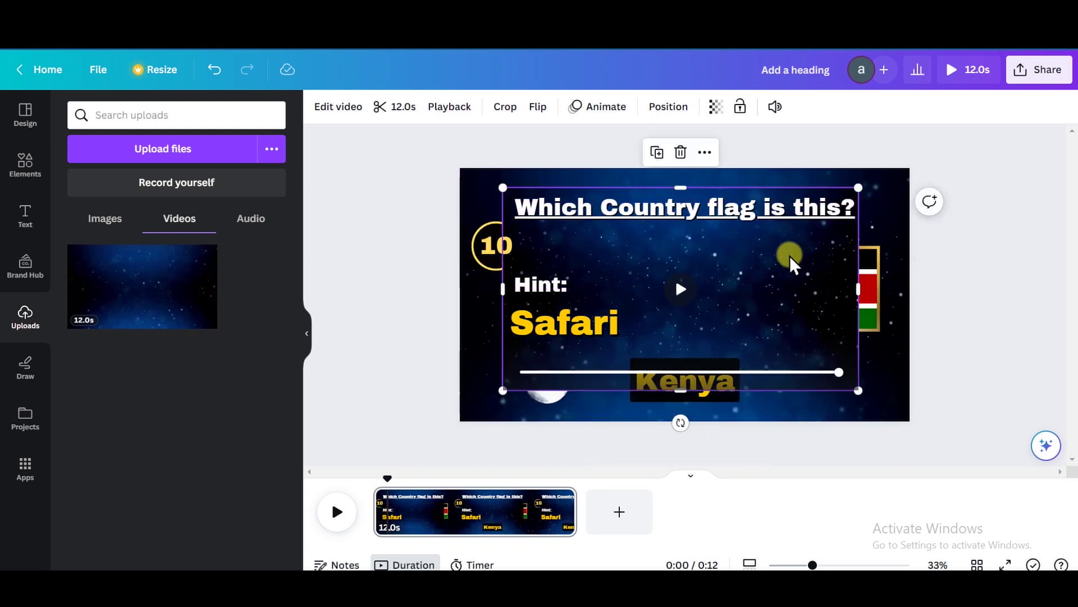
right_click(791, 261)
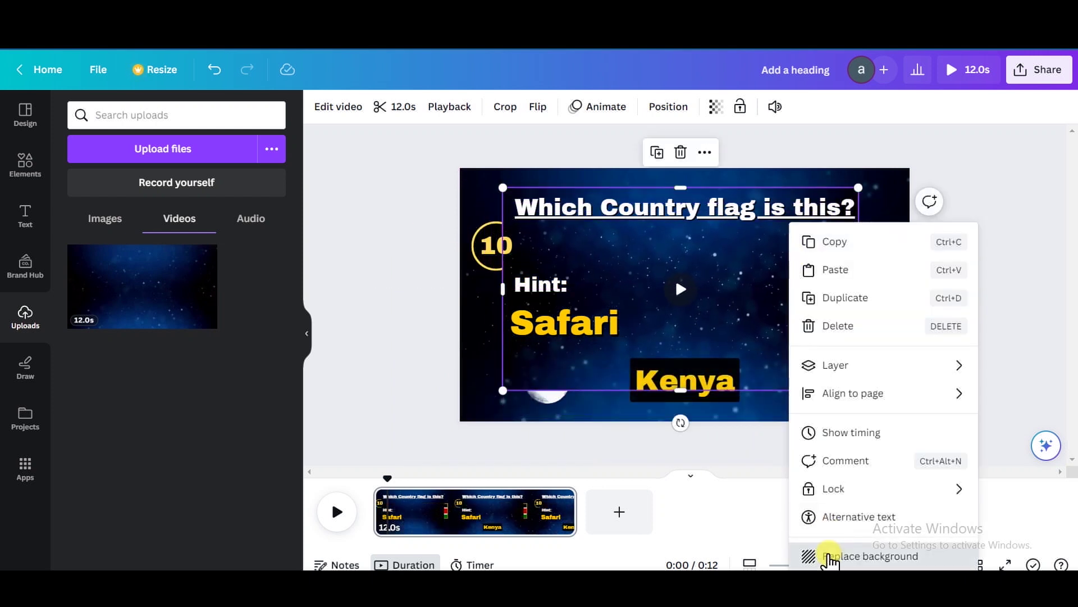
left_click(829, 555)
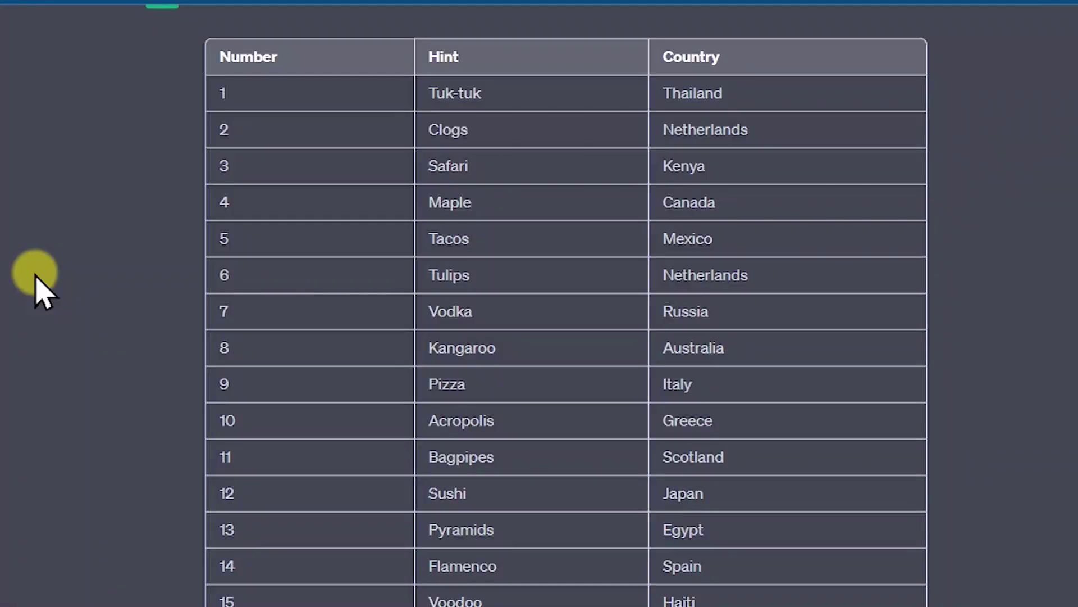
left_click_drag(661, 95, 744, 89)
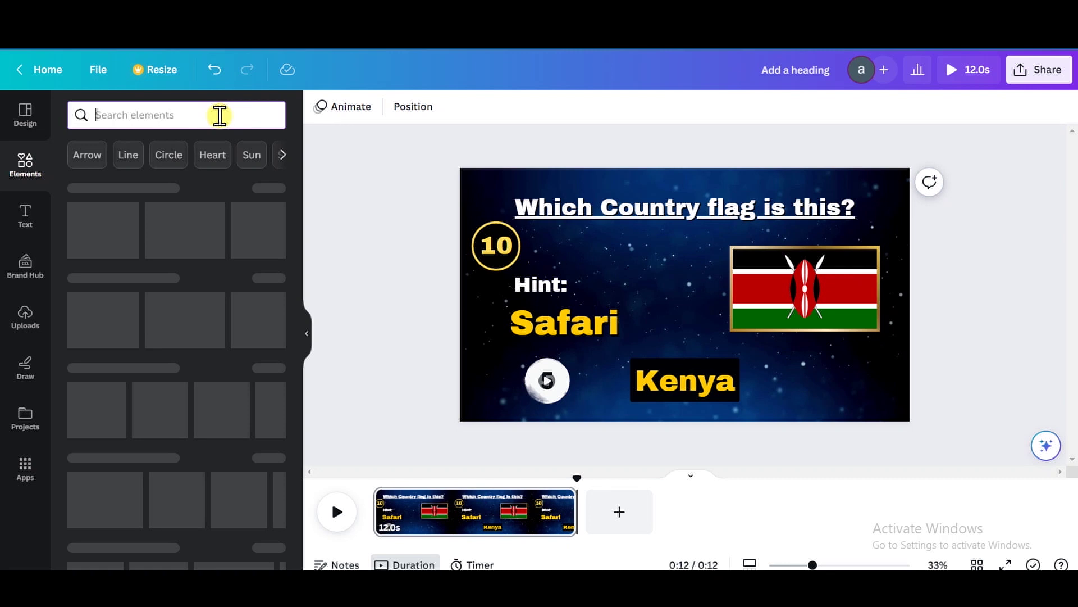
type("Thailand")
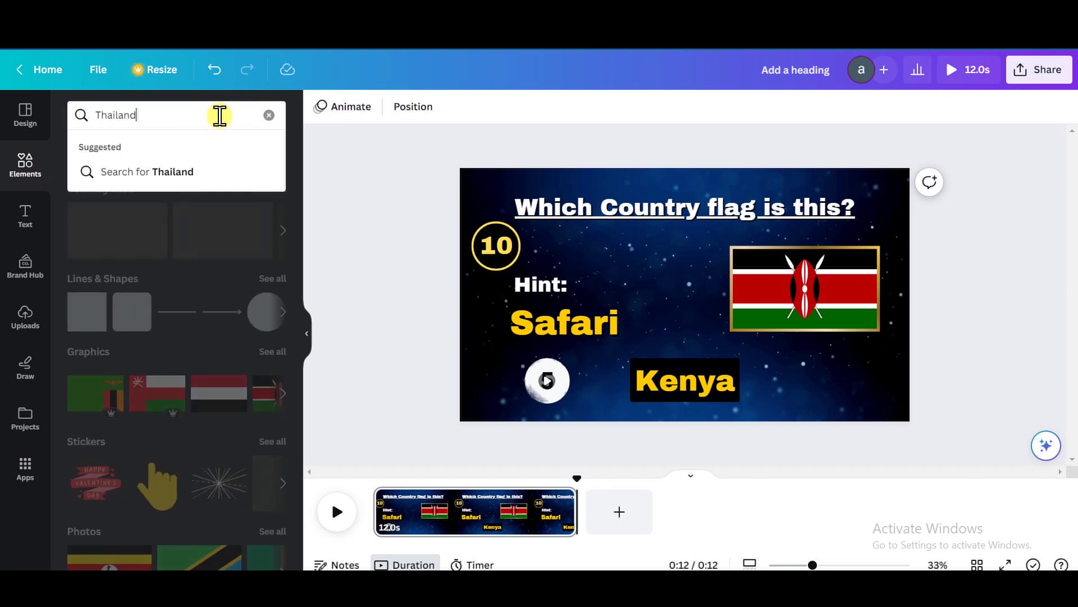
Save the first 'Thailand flag' photo into a new folder named 'Country'.
type("flag")
key("Return")
left_click(156, 159)
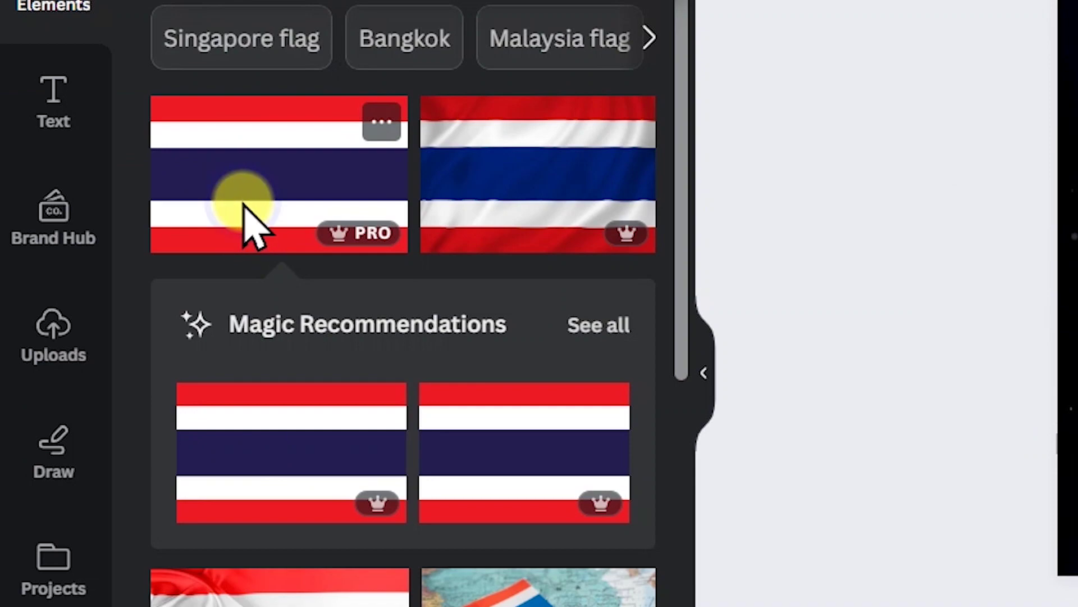
right_click(249, 223)
left_click(336, 485)
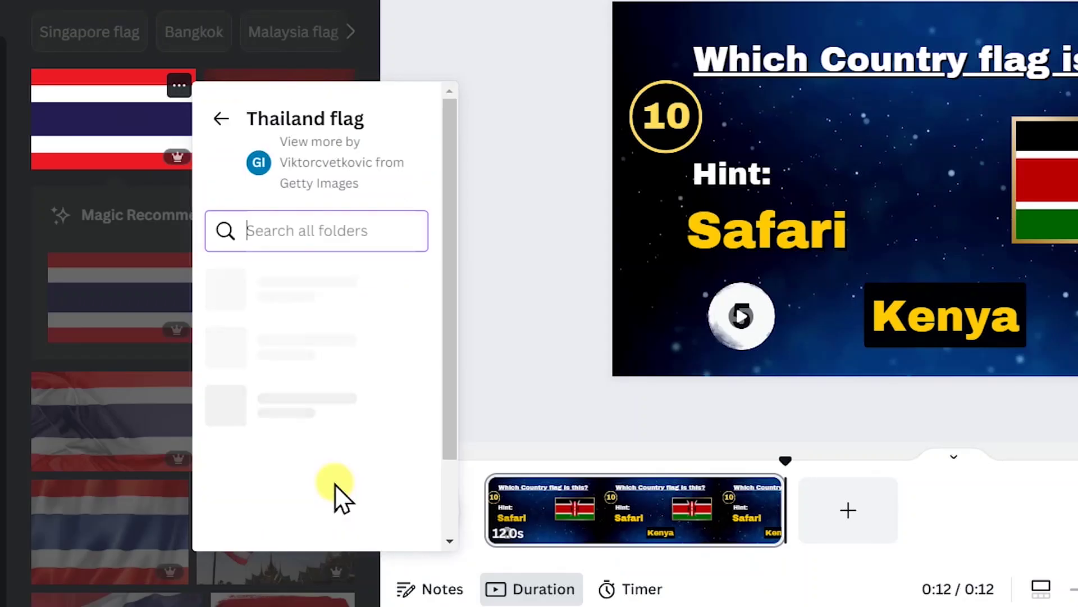
left_click(273, 508)
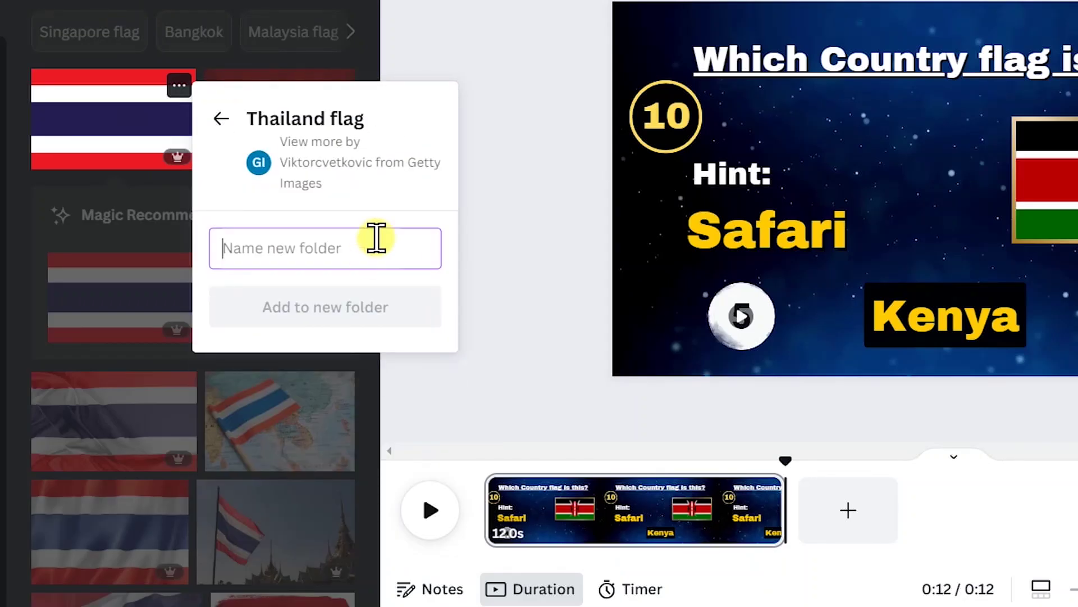
type("Country")
left_click(383, 307)
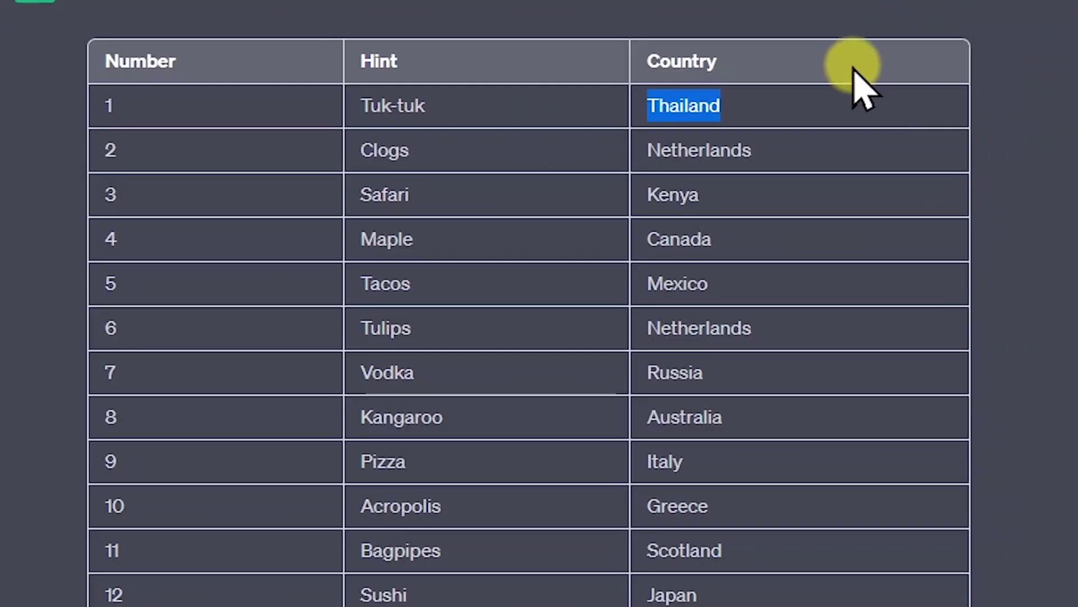
Search 'Netherlands flag' and add its first photo to the Country folder.
left_click_drag(640, 149, 783, 152)
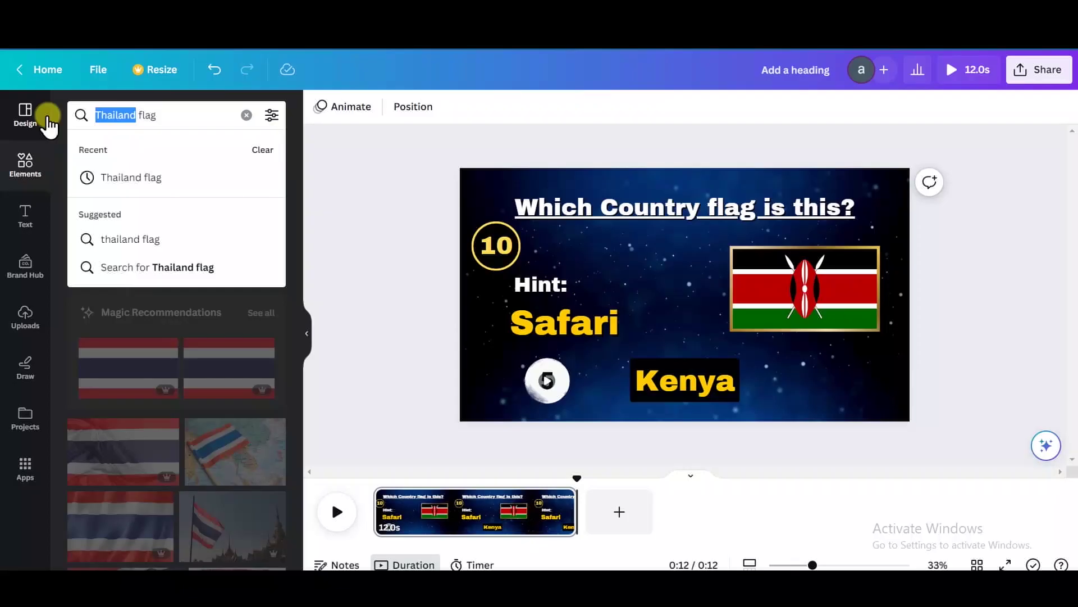
type("Netherlands")
key("Return")
left_click(88, 236)
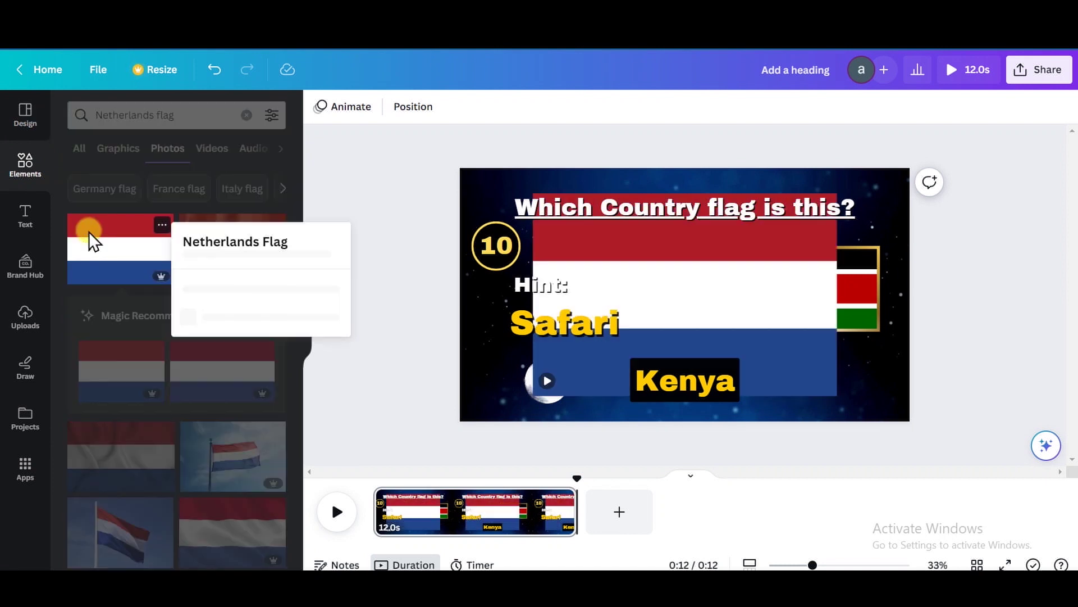
scroll(257, 450, "down", 2)
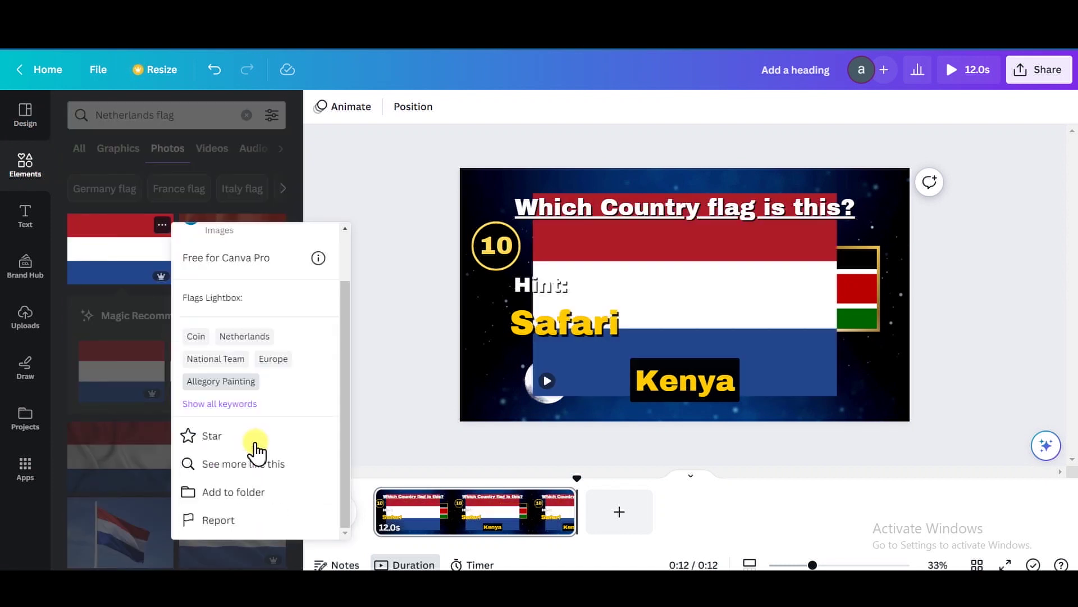
left_click(248, 494)
left_click(257, 410)
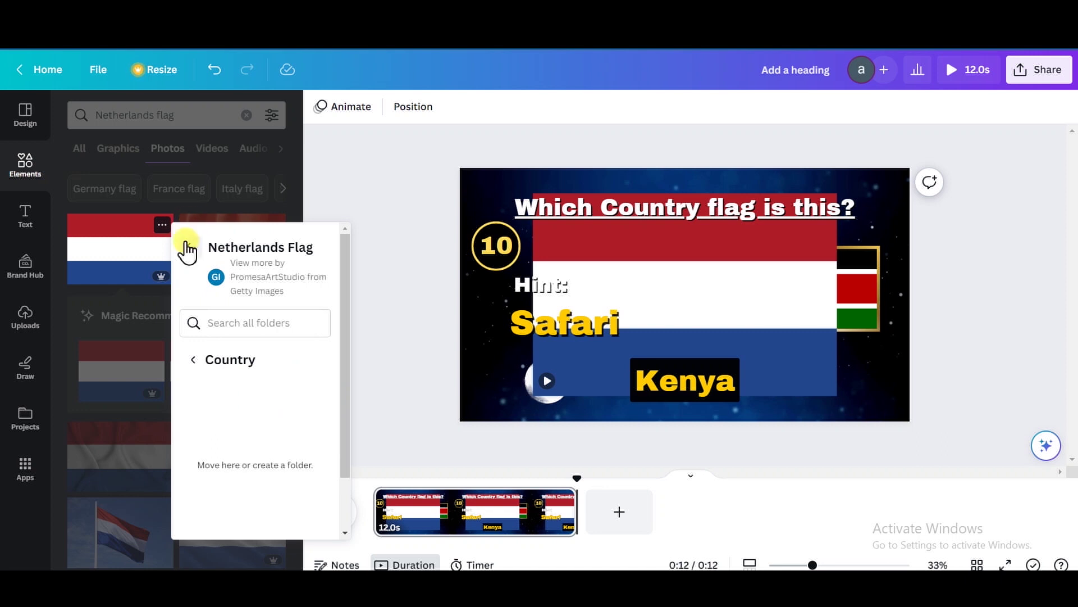
scroll(268, 376, "down", 1)
left_click(286, 512)
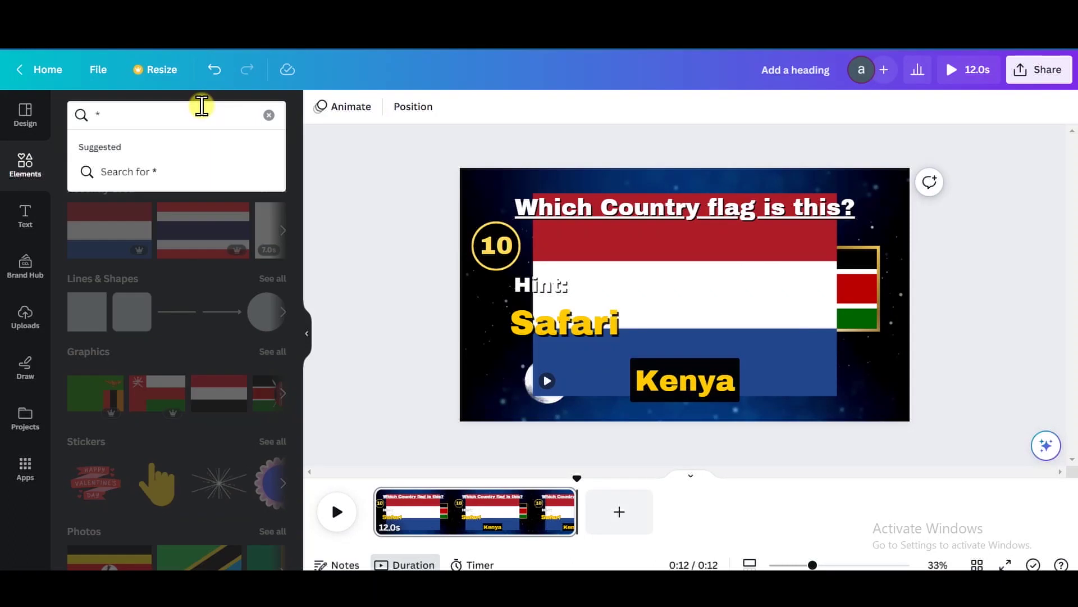
Search the Kenya flag and save its first photo into the Country folder.
type("Kenya")
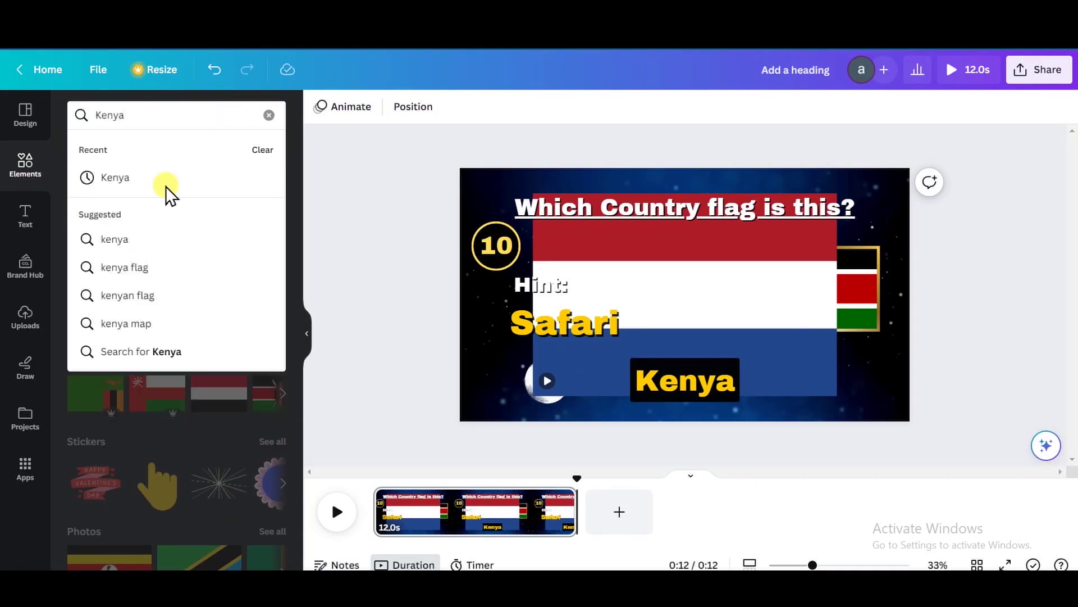
left_click(150, 268)
left_click(167, 148)
left_click(172, 225)
scroll(202, 318, "down", 1)
left_click(243, 492)
left_click(253, 308)
left_click(304, 513)
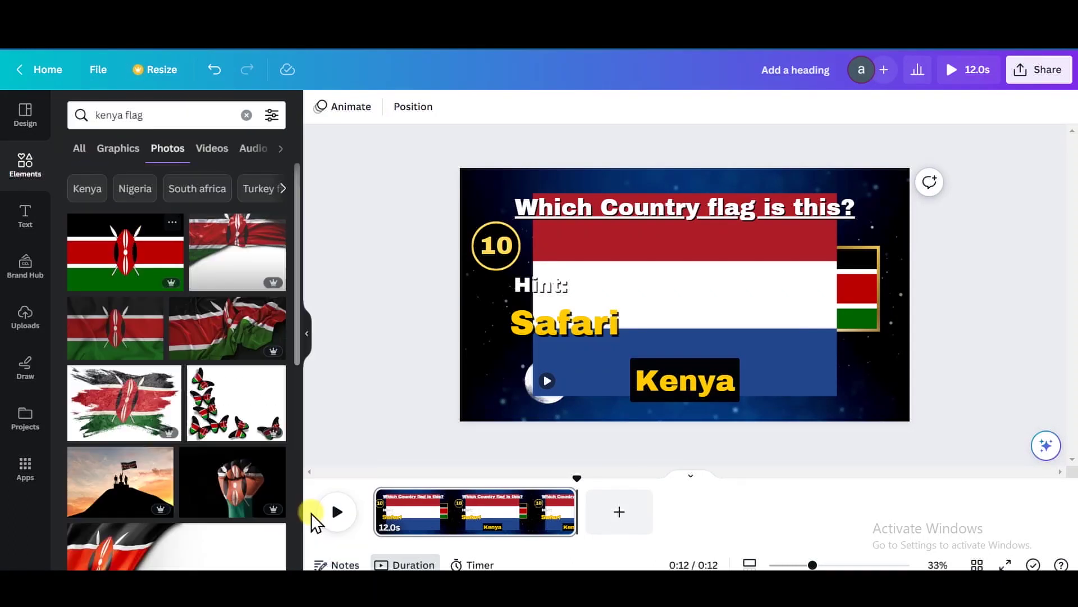
Open the Bulk create app, clear the sample table and paste in the quiz rows.
left_click(25, 469)
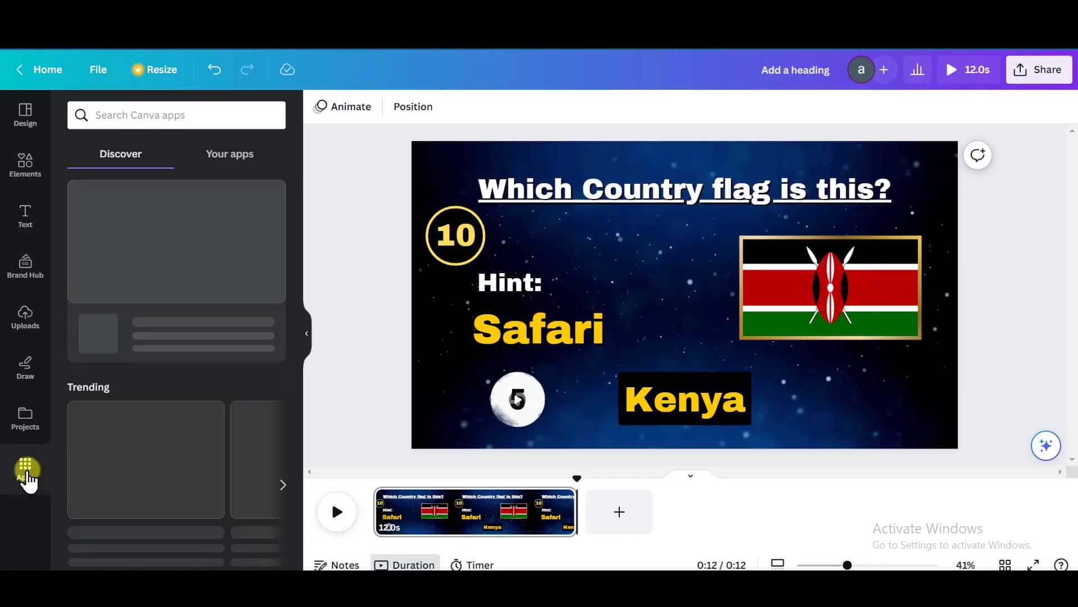
left_click(141, 111)
type("bulk")
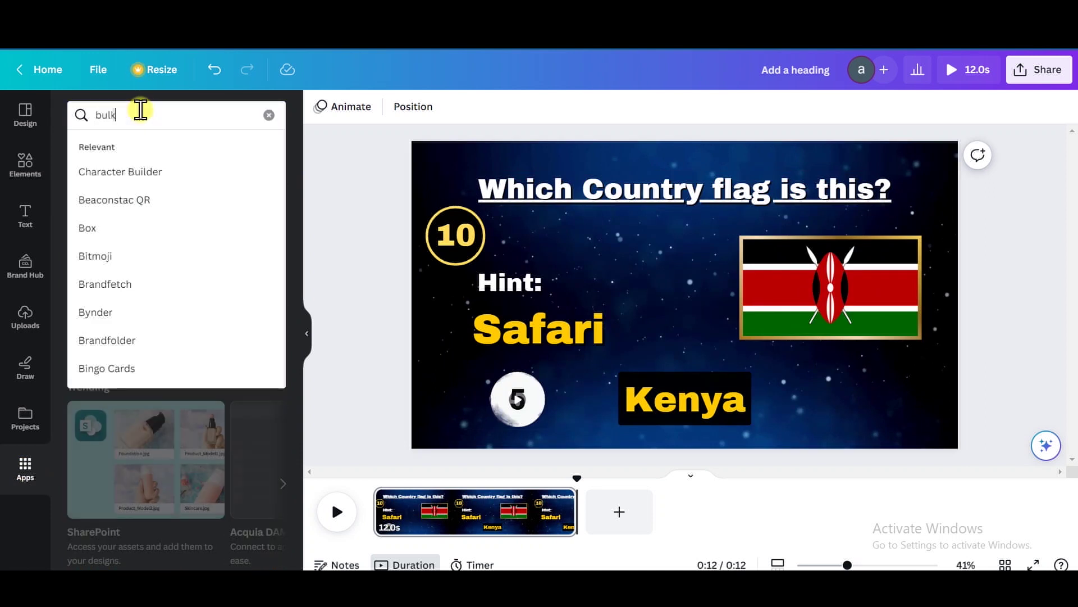
type(" create")
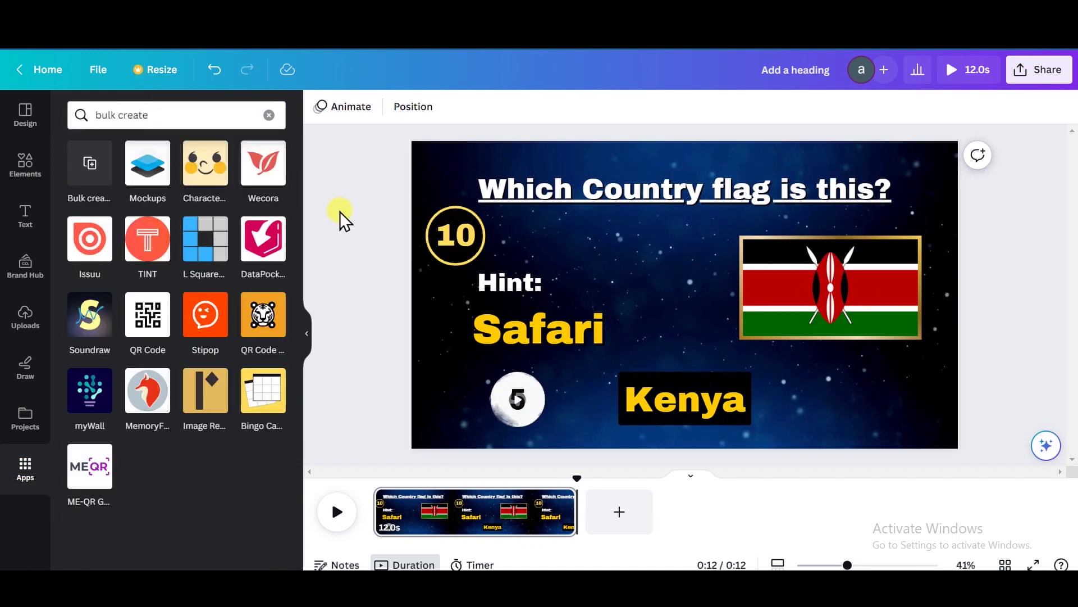
left_click(88, 165)
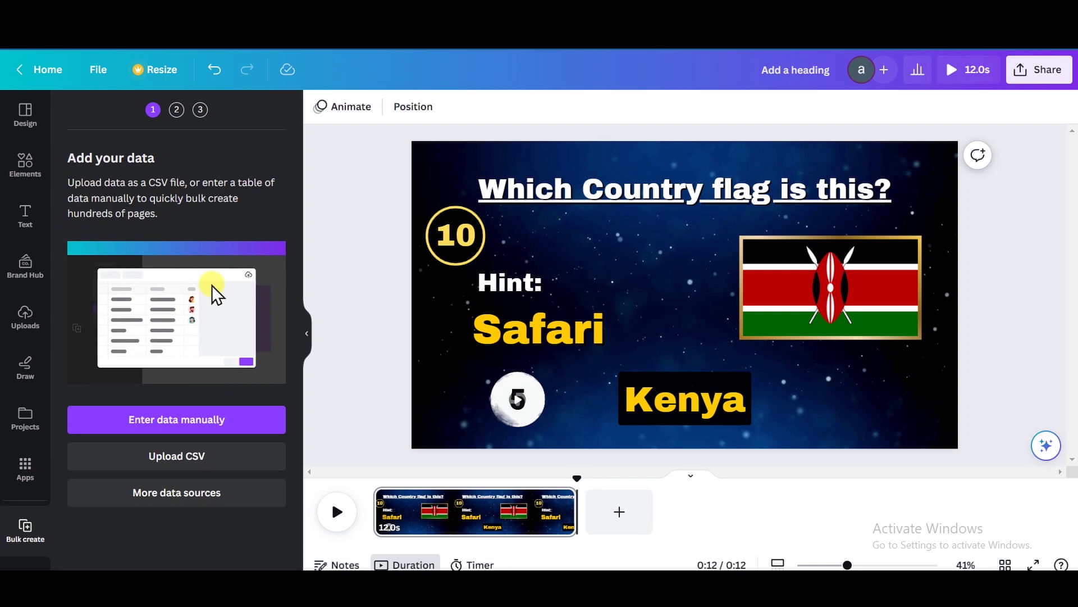
left_click(187, 426)
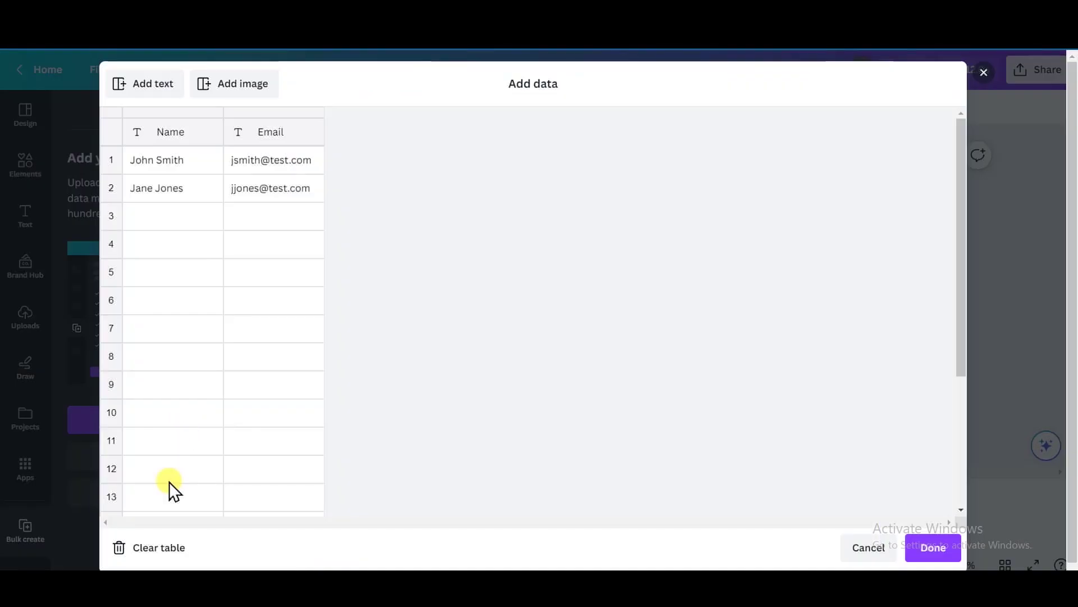
left_click(167, 550)
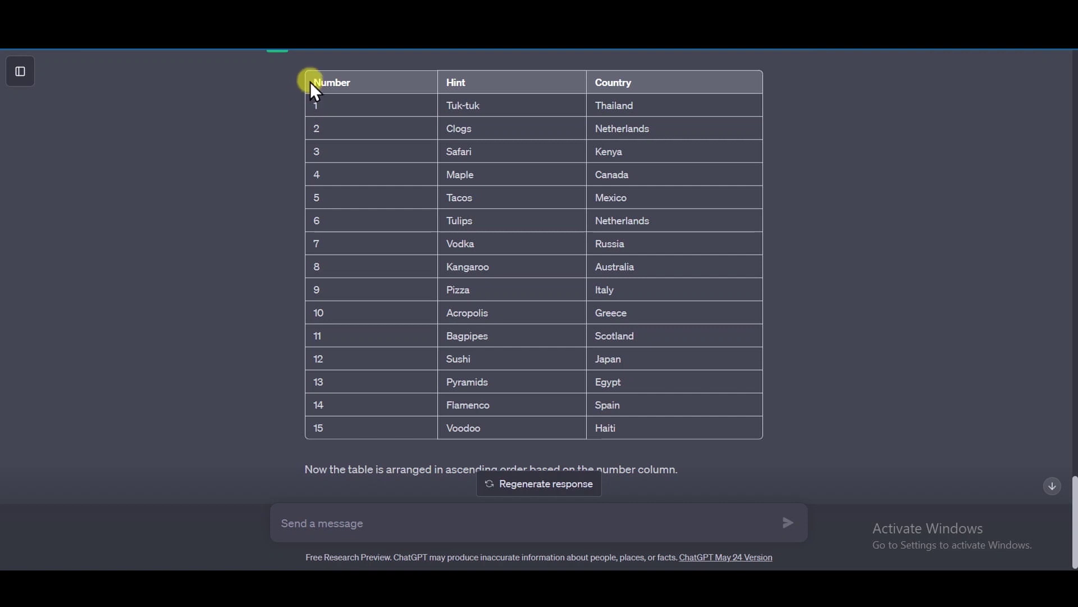
left_click_drag(310, 79, 500, 421)
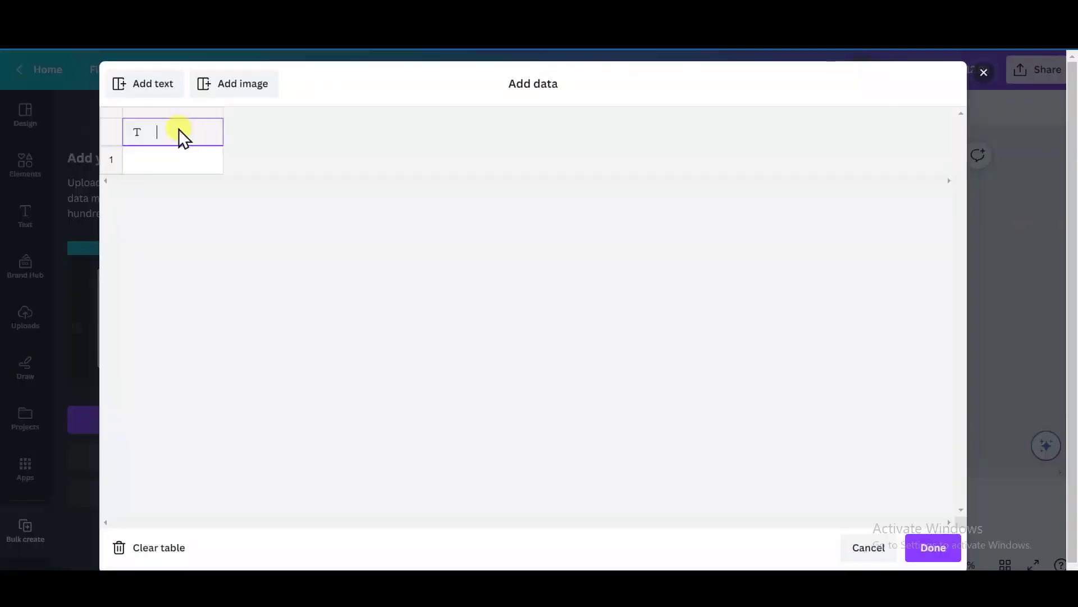
key("ctrl+v")
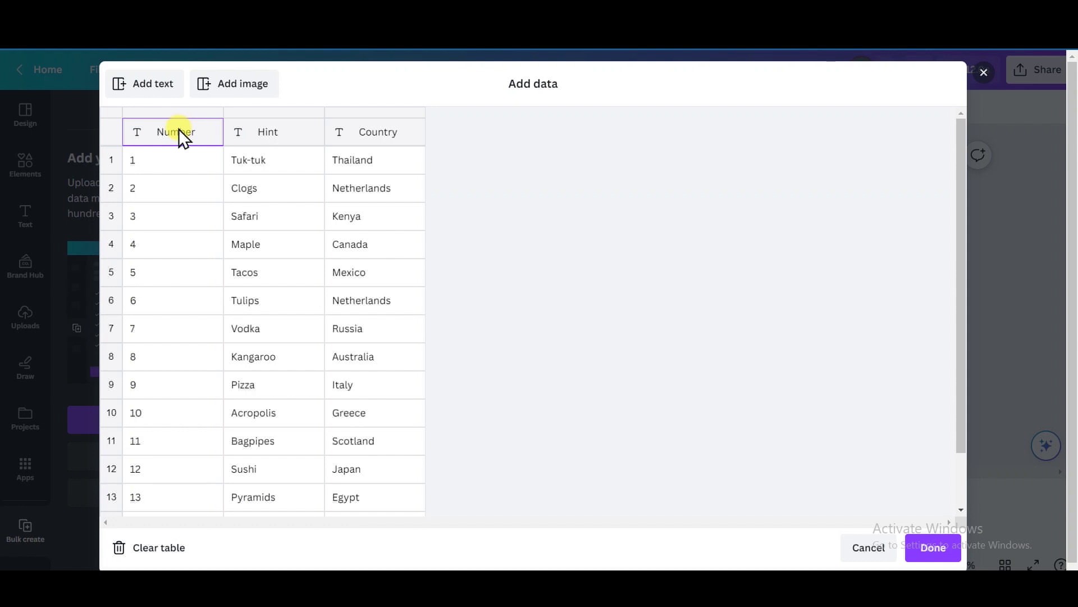
Add an Image column and attach the Thailand flag from Country to row 1.
left_click(248, 84)
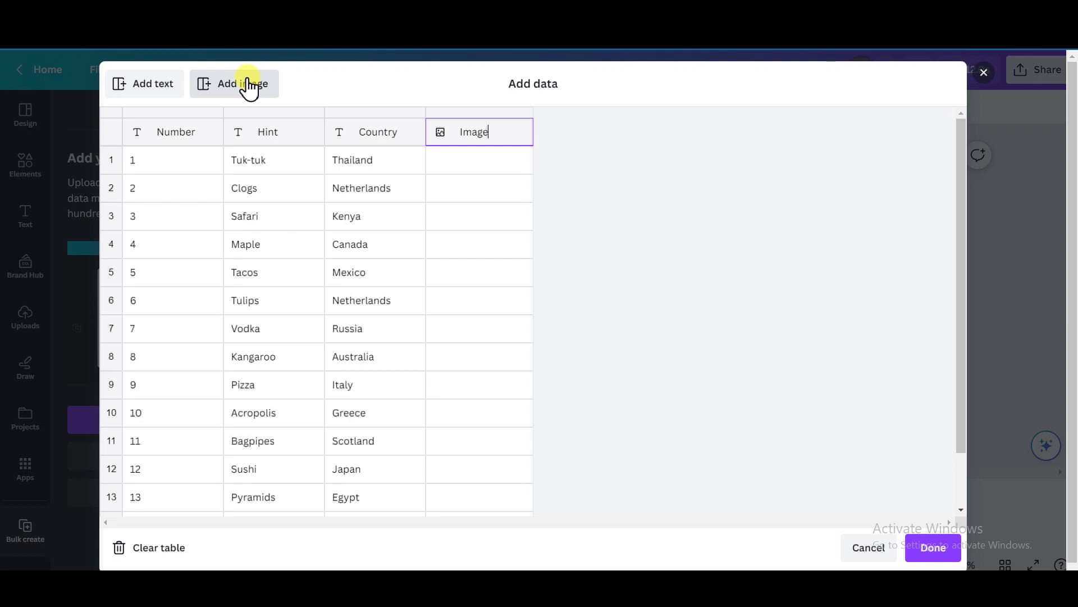
left_click(522, 161)
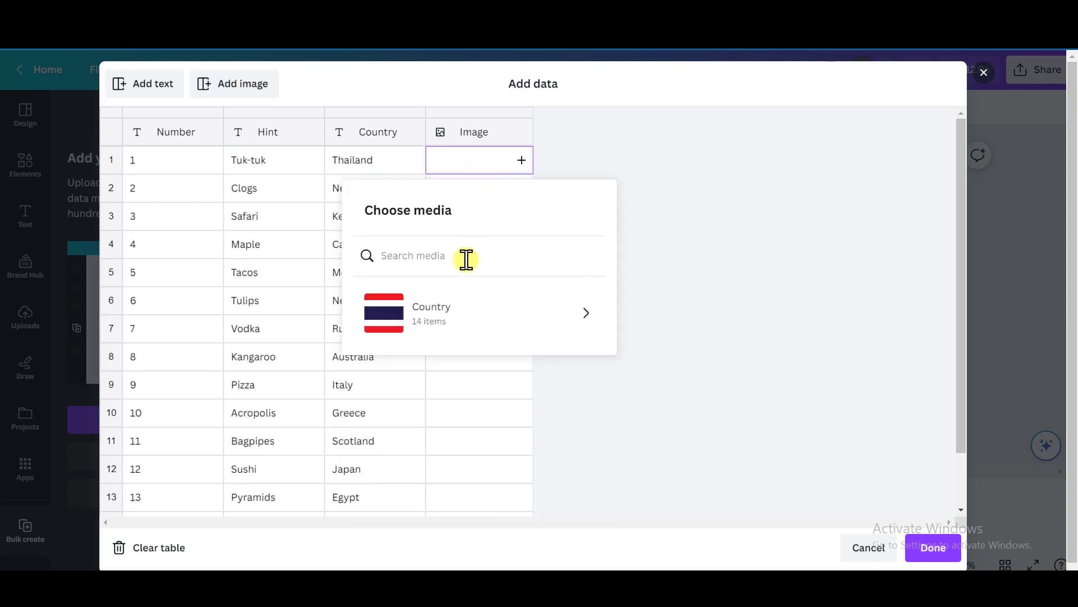
left_click(479, 323)
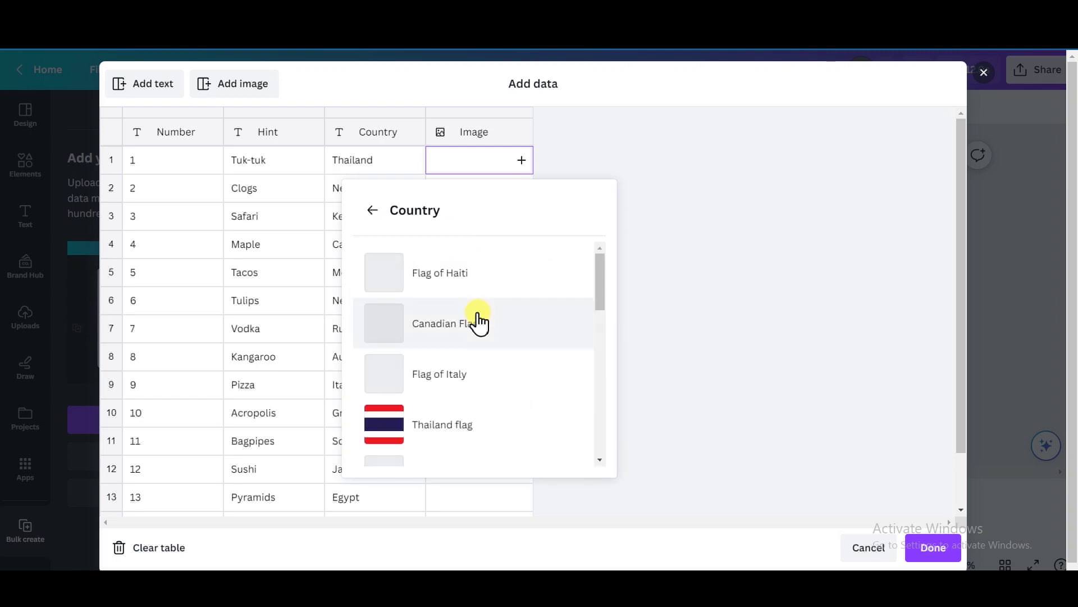
scroll(603, 313, "down", 2)
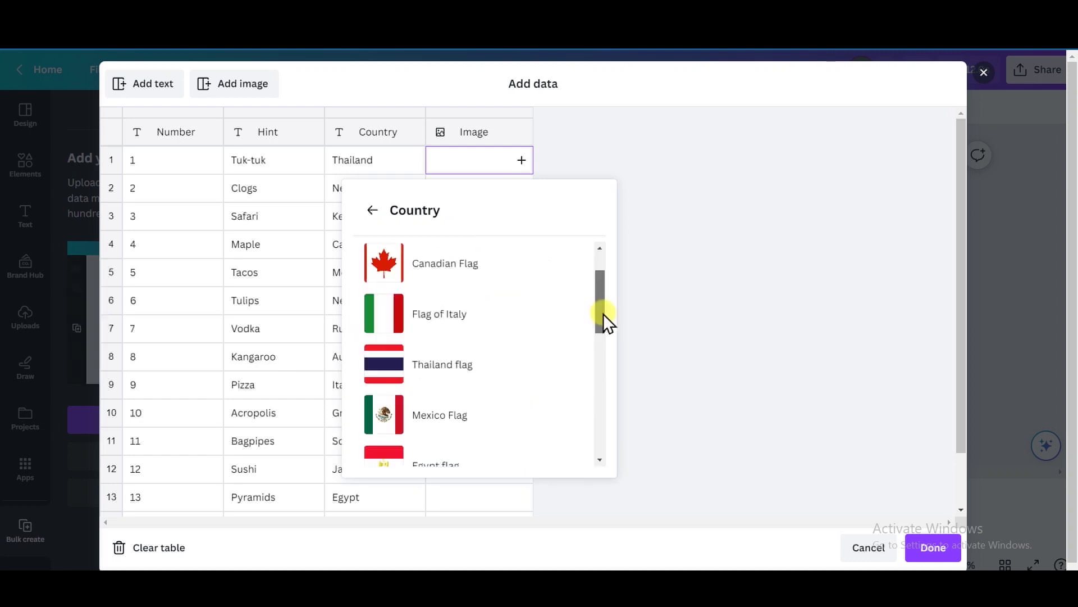
left_click(470, 361)
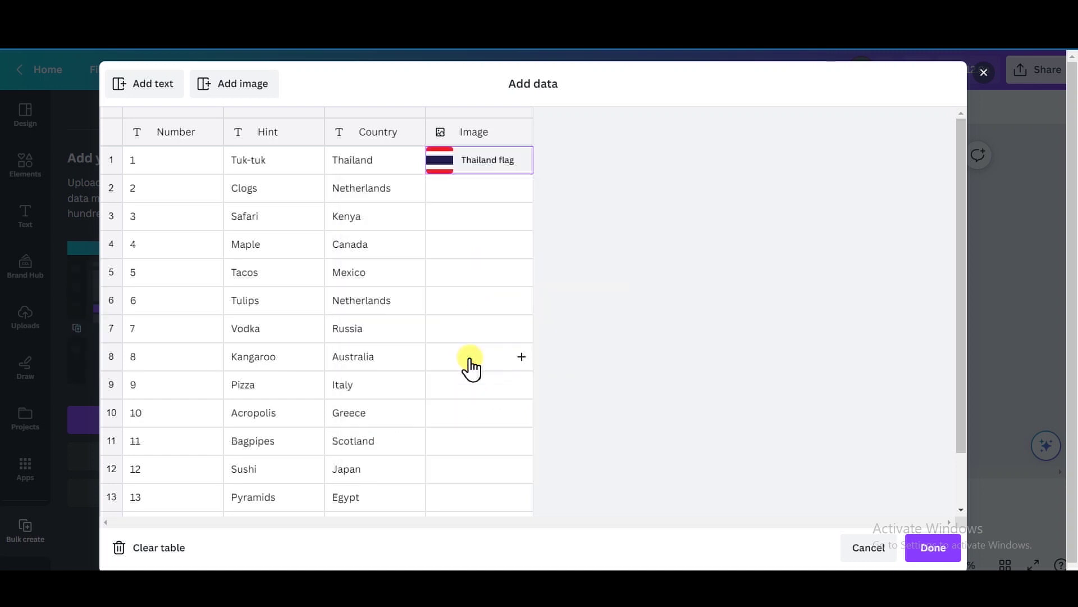
Attach the Netherlands, Kenya and Canada flags to their rows and finish the data entry.
left_click(521, 188)
left_click_drag(601, 342, 601, 409)
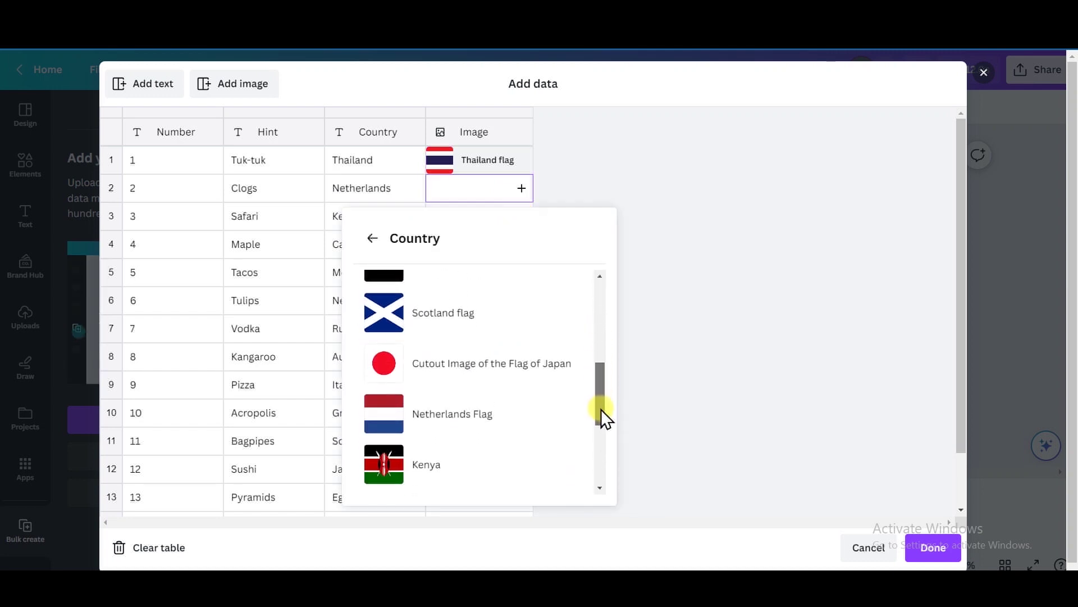
left_click(521, 414)
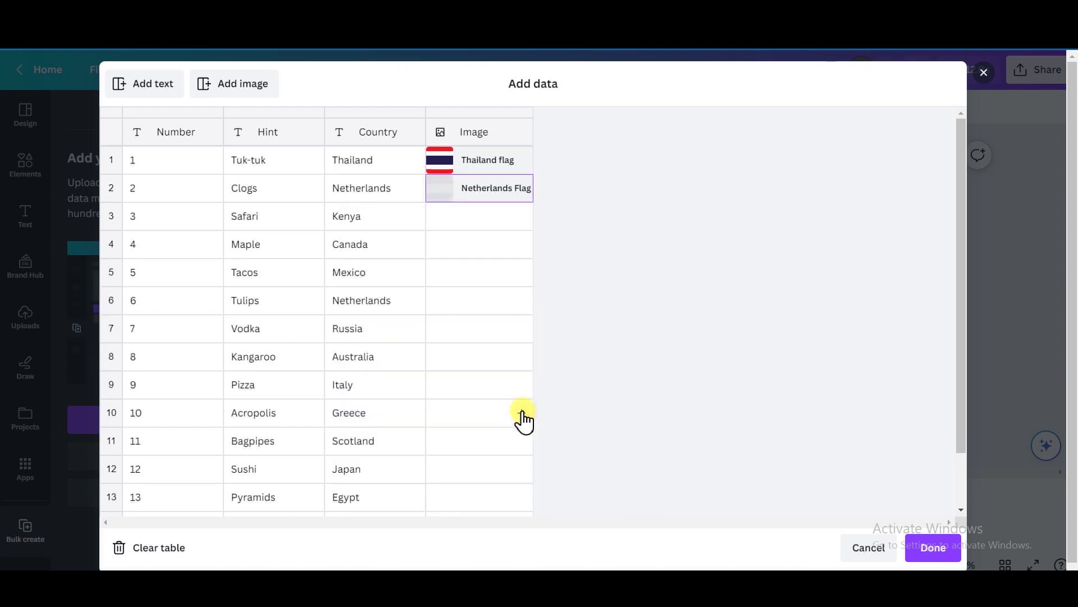
left_click(465, 228)
left_click_drag(600, 368, 610, 457)
left_click(441, 474)
left_click(451, 250)
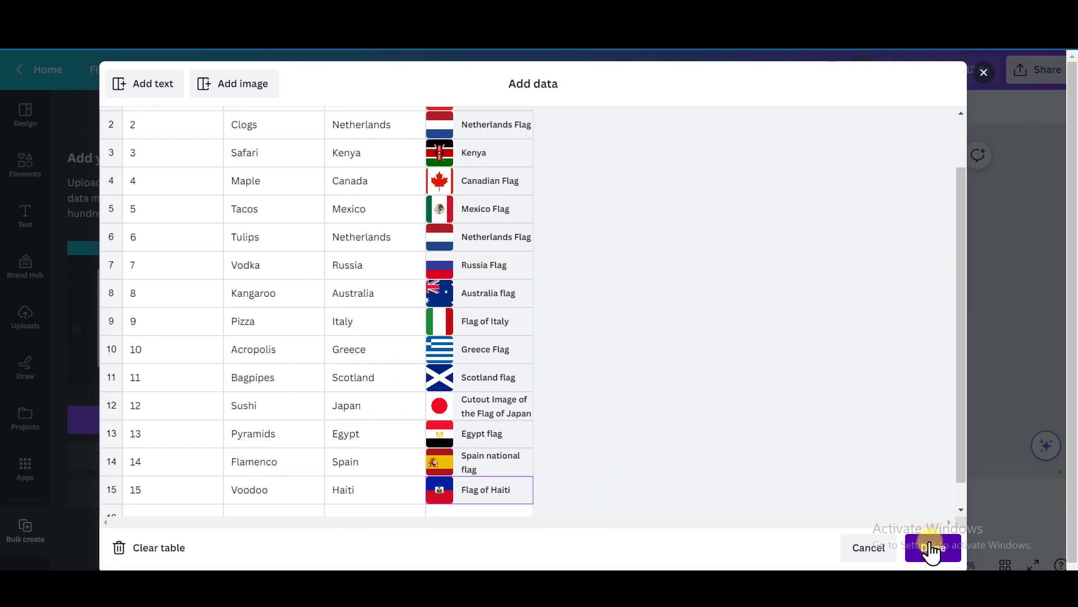
left_click(931, 549)
right_click(446, 237)
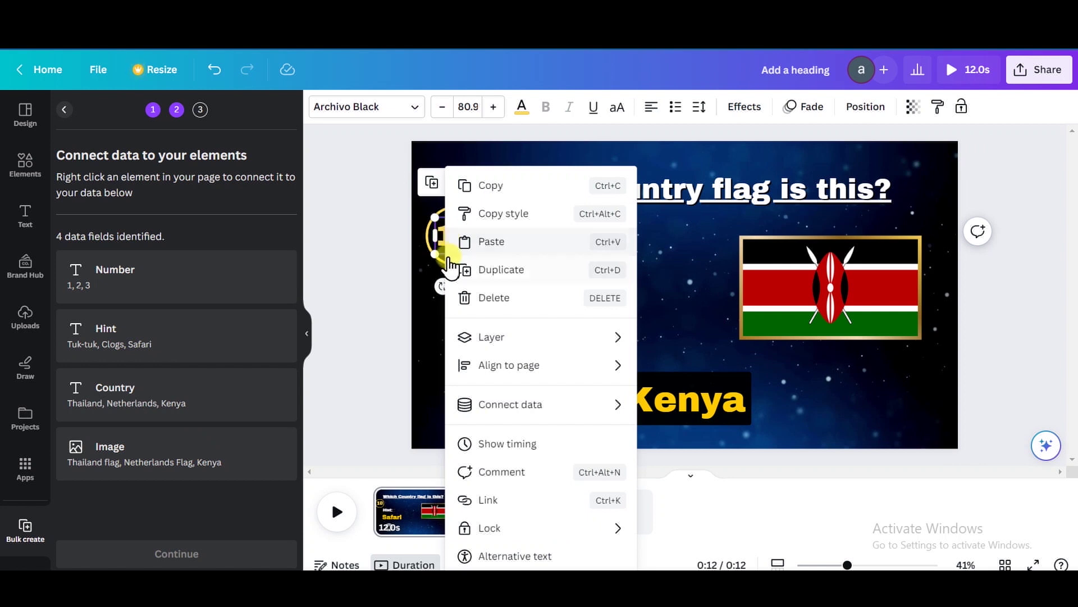
Connect the quiz number text to Number and the Safari hint text to Hint.
mouse_move(501, 410)
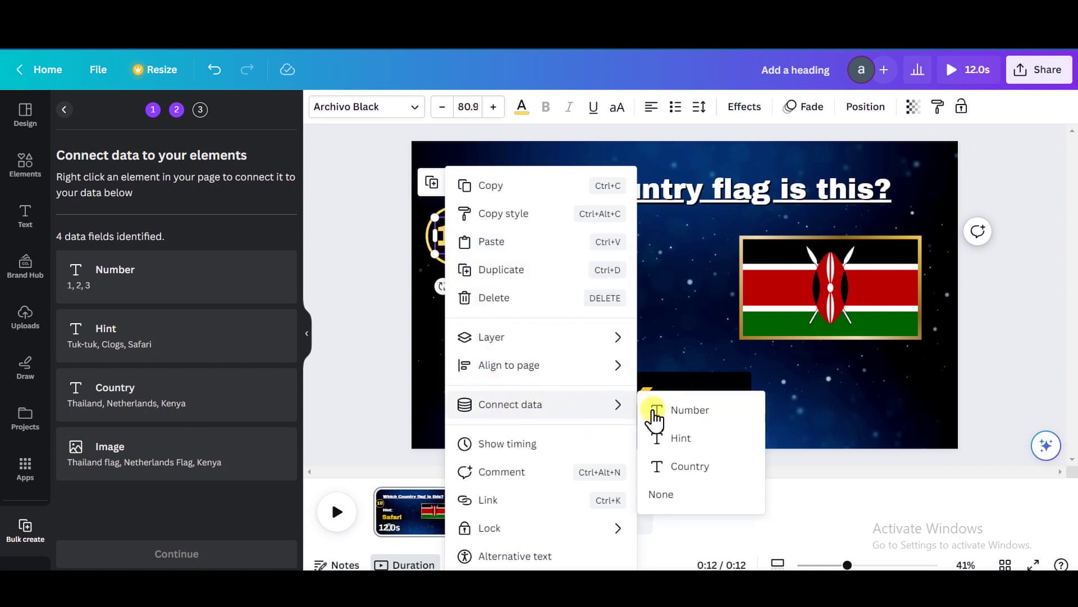
left_click(685, 416)
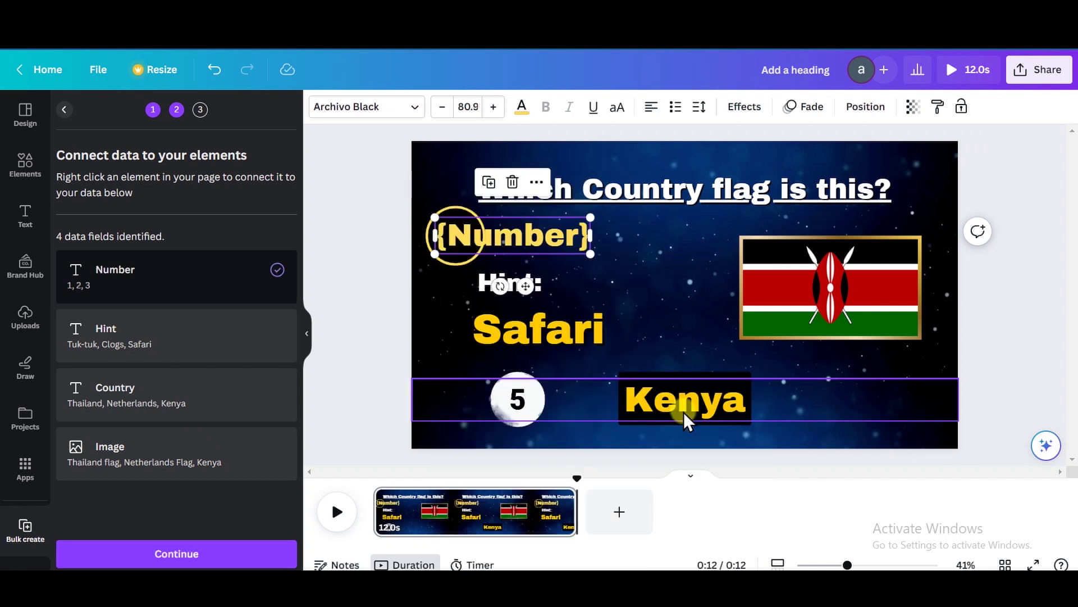
left_click(690, 251)
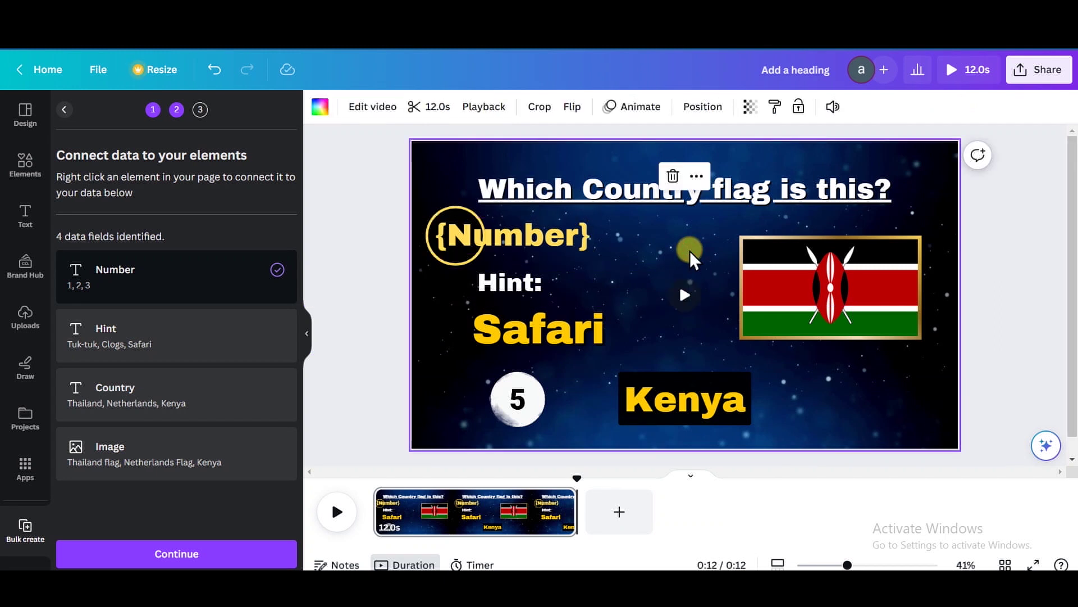
left_click(565, 324)
right_click(565, 325)
mouse_move(565, 325)
mouse_move(664, 404)
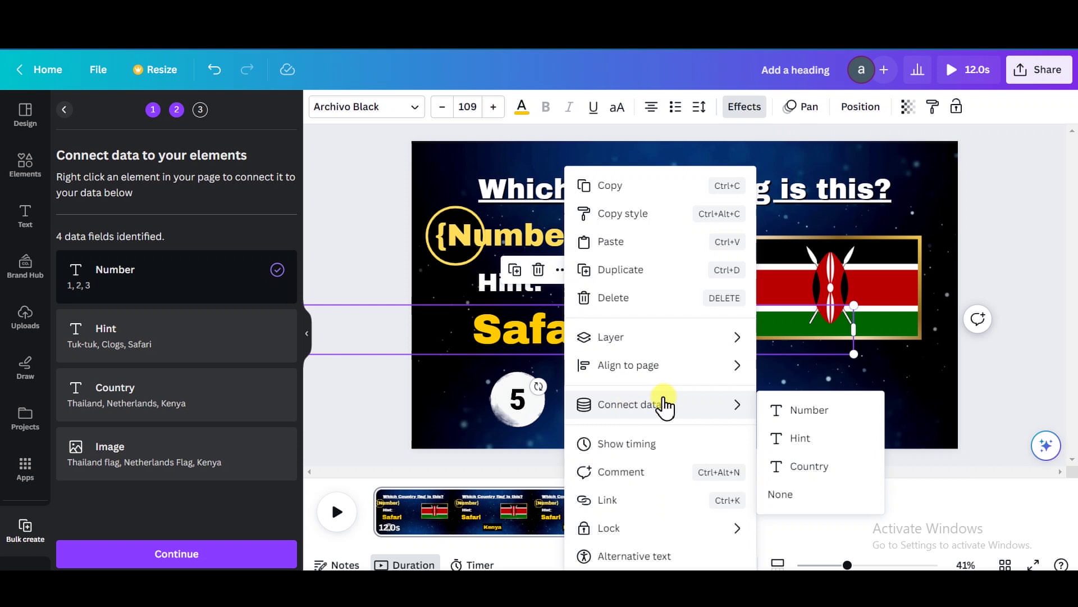
left_click(798, 441)
Connect the Kenya answer text to Country and the flag picture to Image, then continue.
left_click(686, 398)
right_click(686, 398)
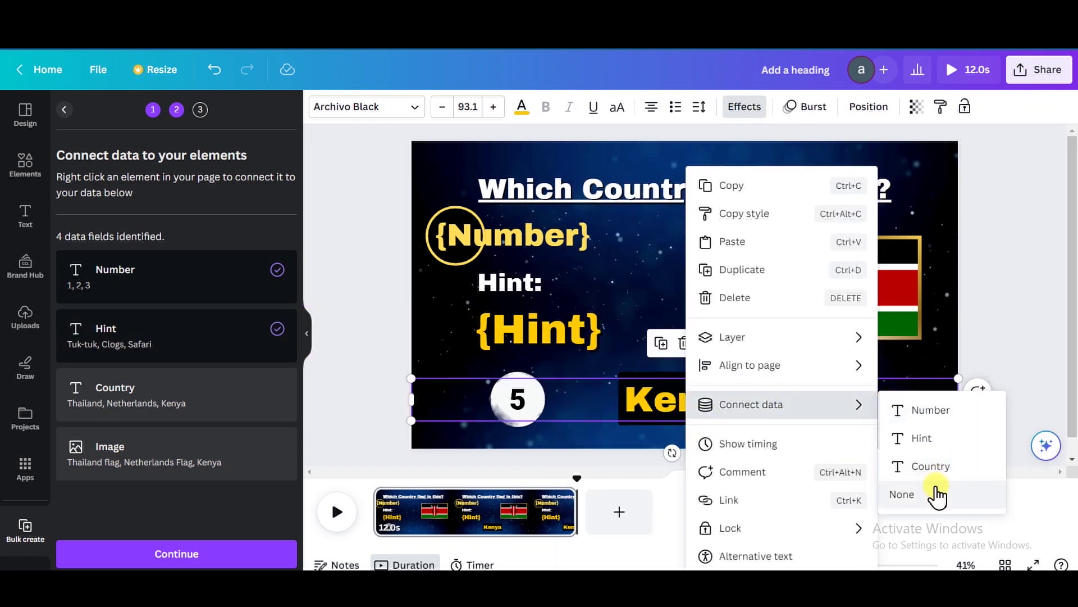
left_click(932, 467)
left_click(895, 279)
right_click(896, 278)
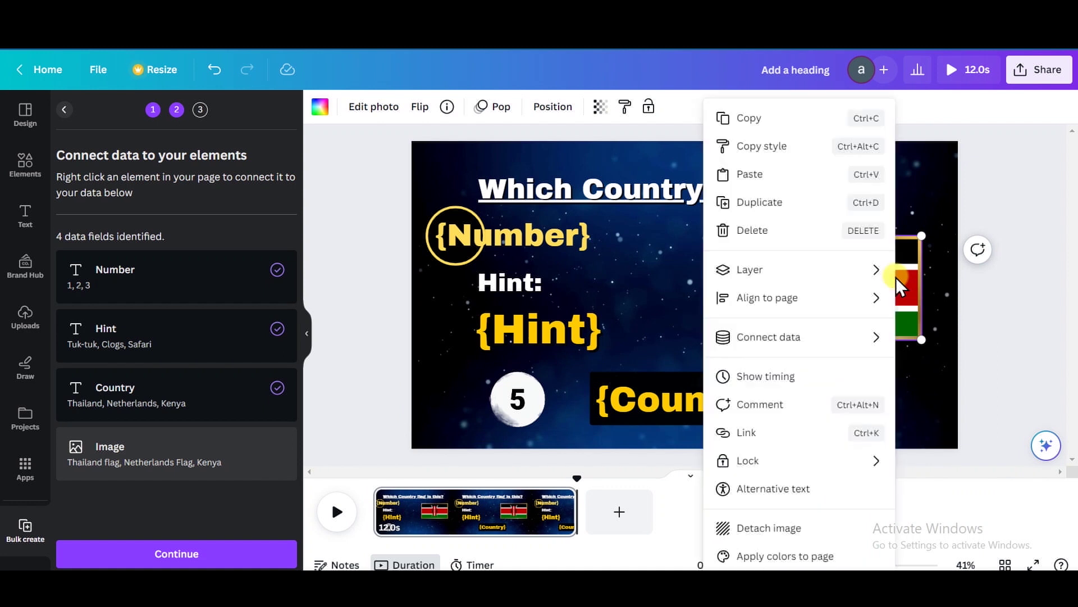
mouse_move(747, 337)
left_click(918, 344)
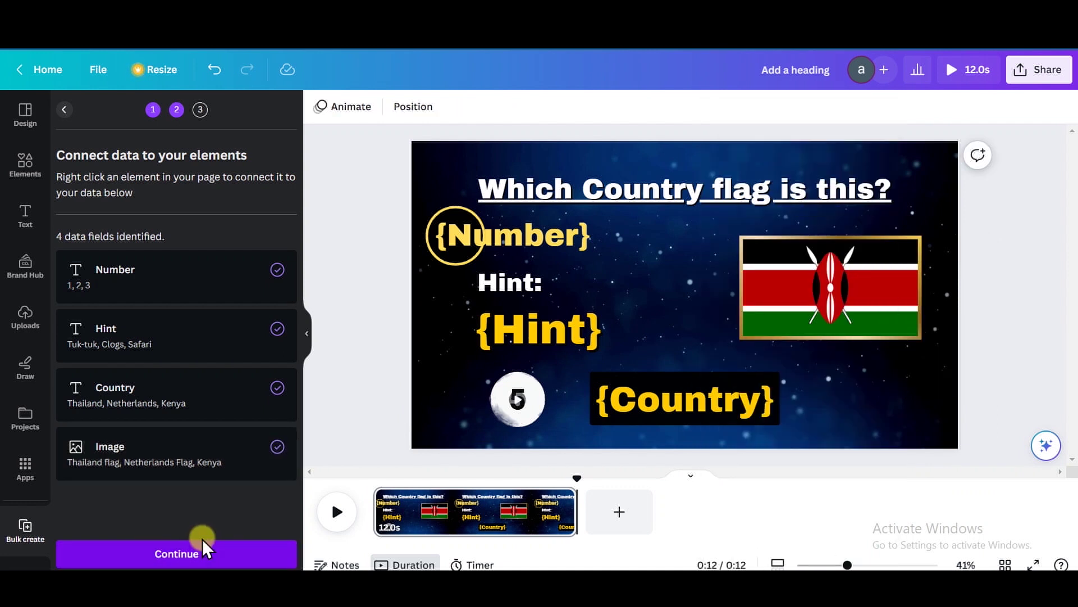
left_click(185, 553)
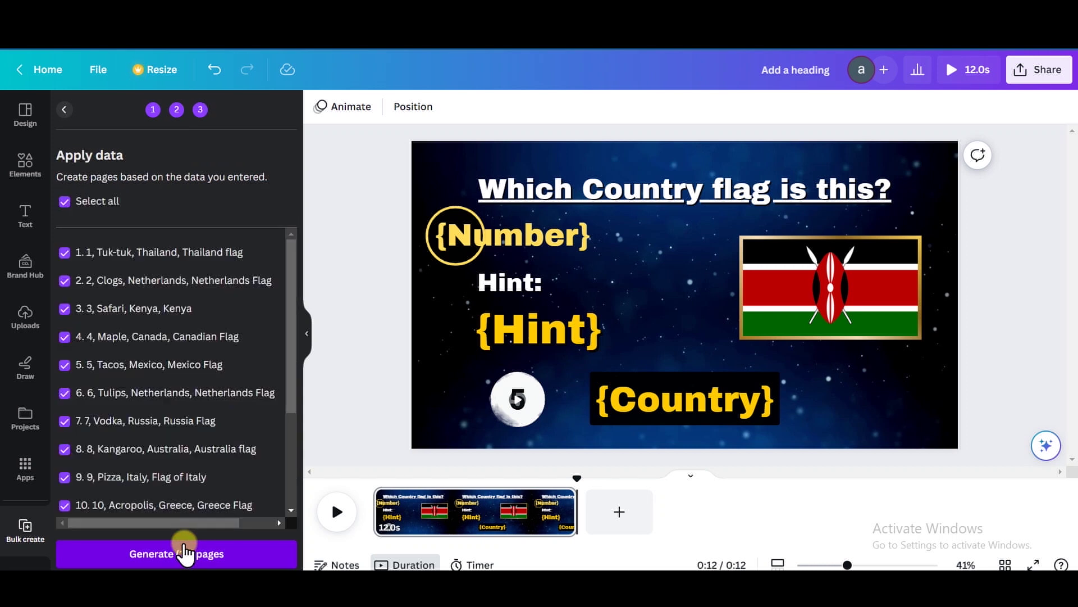
Generate a page per quiz row, nudge the number 1 slightly right, and preview the video.
left_click(186, 554)
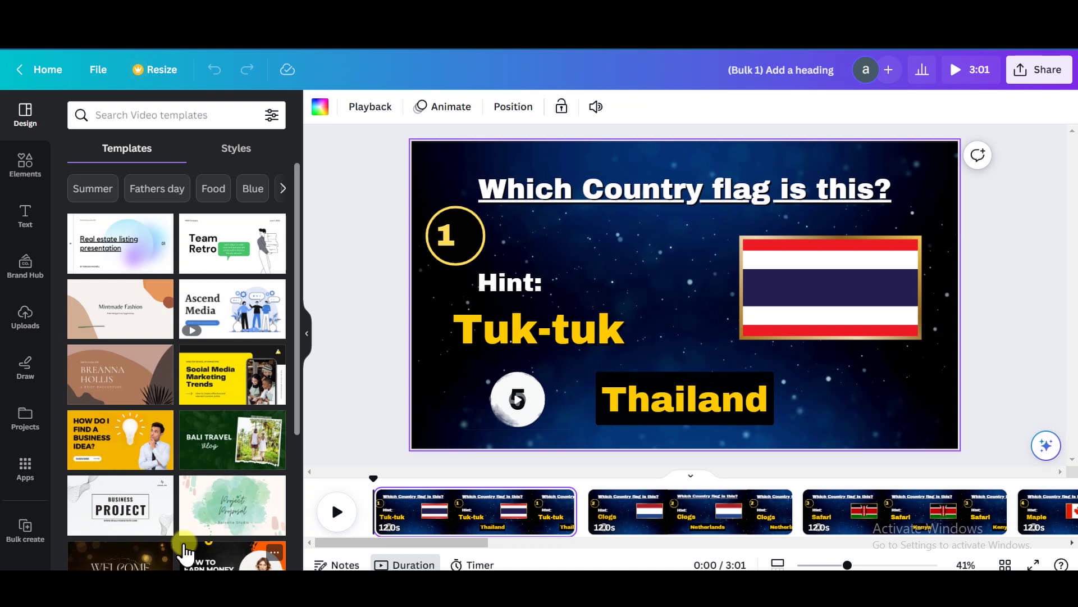
left_click(446, 240)
left_click_drag(446, 240, 456, 238)
left_click(337, 513)
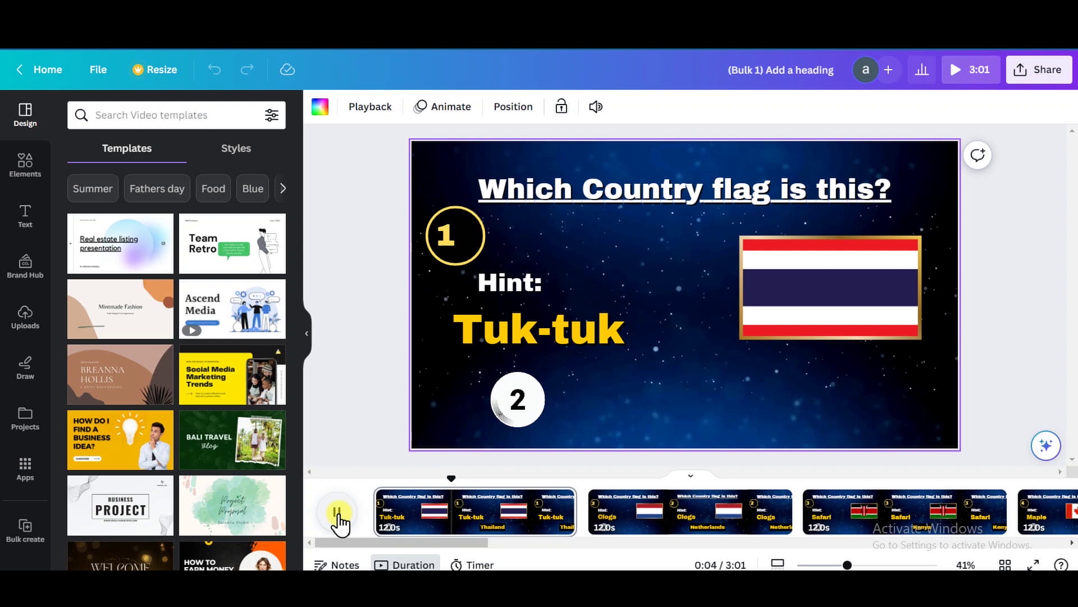
right_click(650, 514)
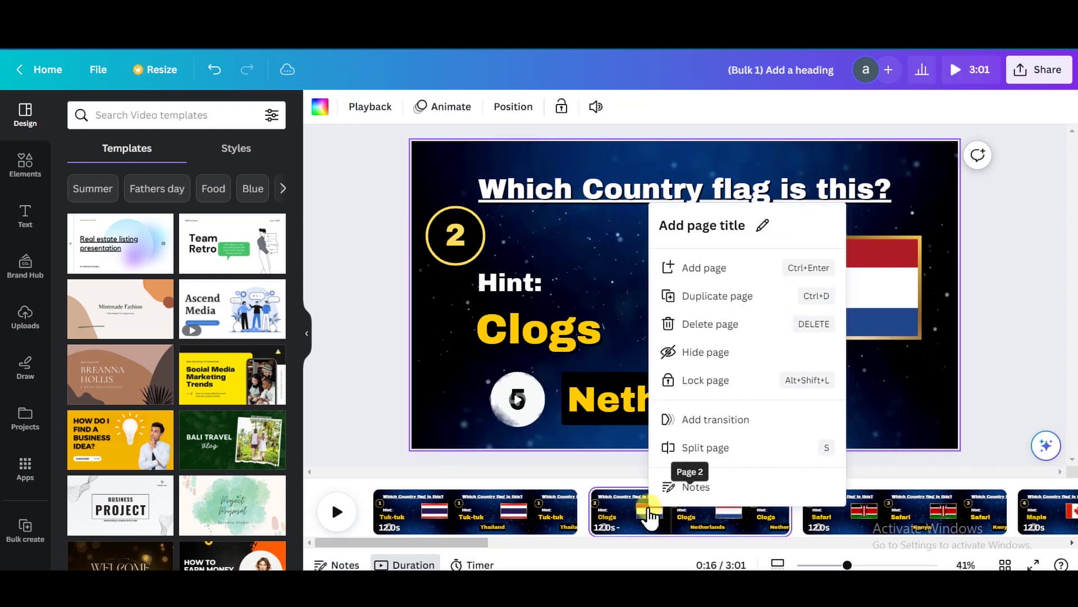
Add a blank first page and apply the green Welcome YouTube intro template to it.
left_click(718, 279)
left_click_drag(843, 511, 436, 519)
left_click(193, 115)
type("intro")
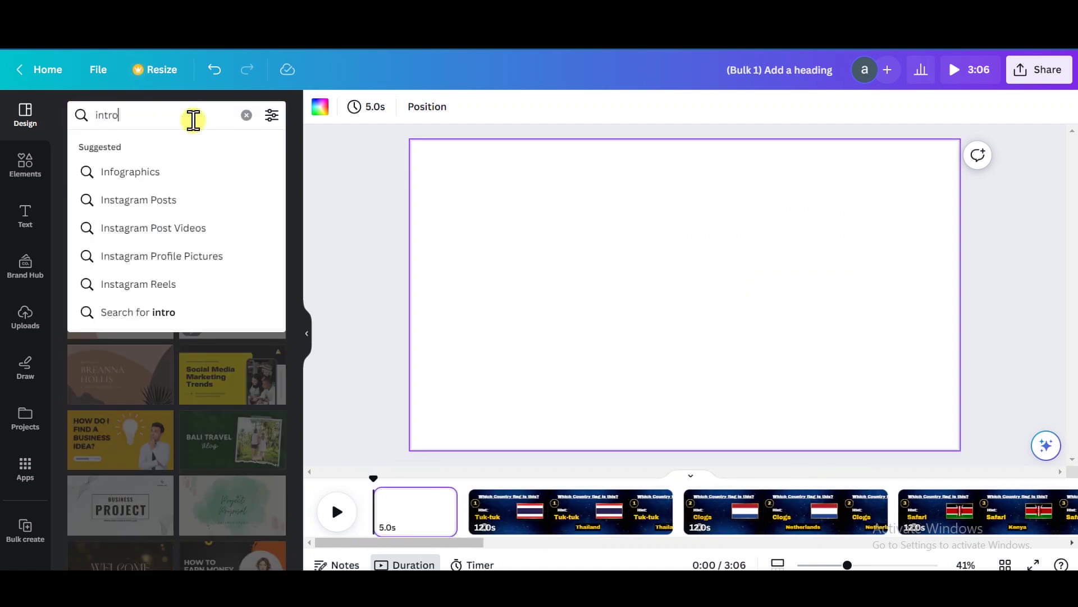
left_click(182, 202)
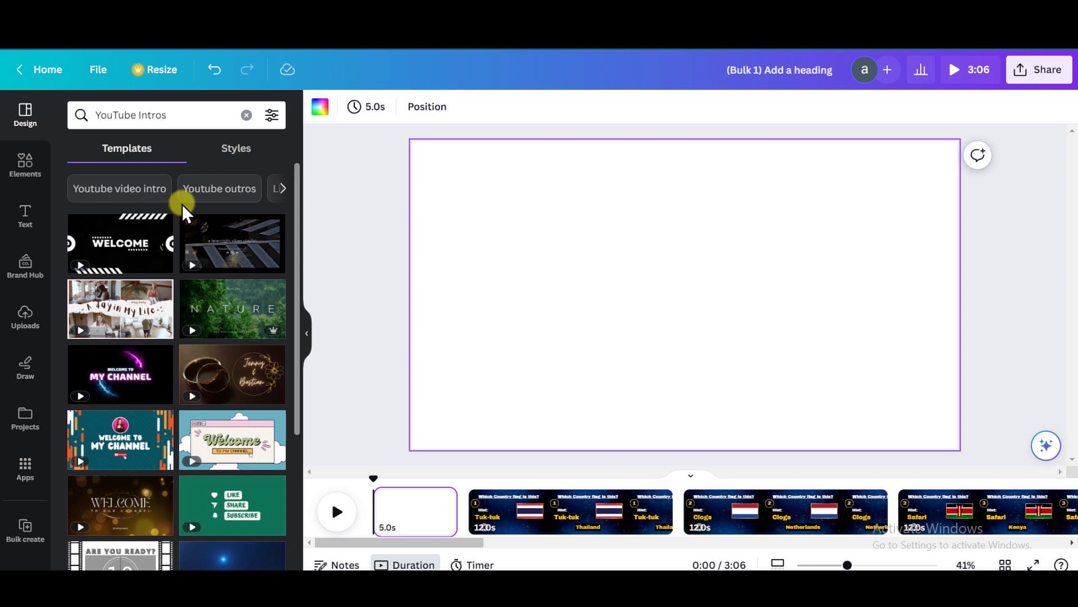
left_click(182, 207)
Change the intro line to 'TO MY QUIZ CHANNEL' on a single line.
double_click(666, 345)
left_click(667, 344)
type("QUIZZCHANNEL")
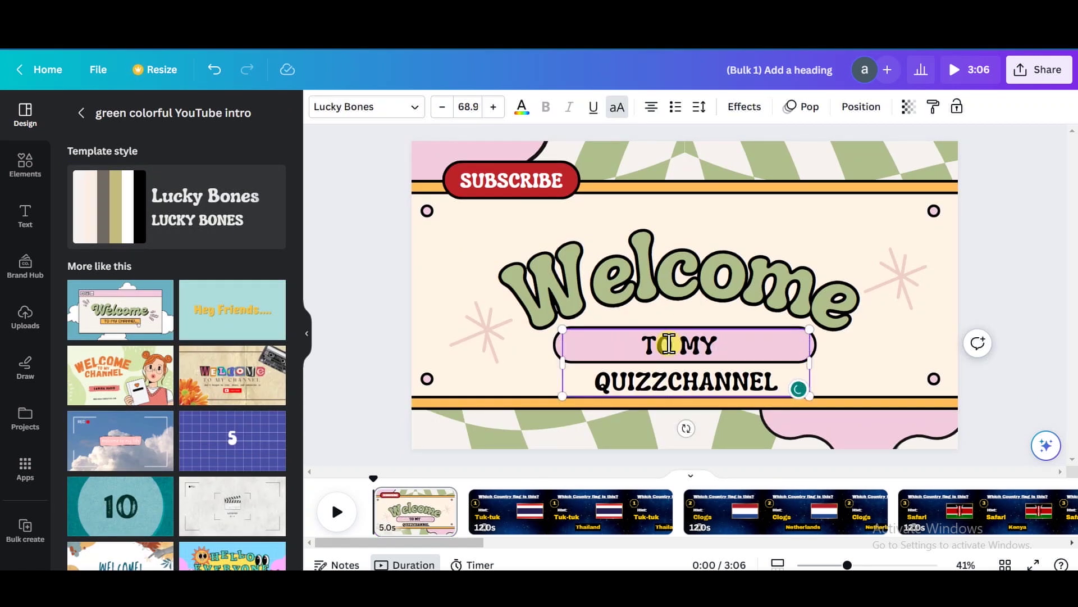
left_click(715, 373)
left_click_drag(812, 353, 851, 352)
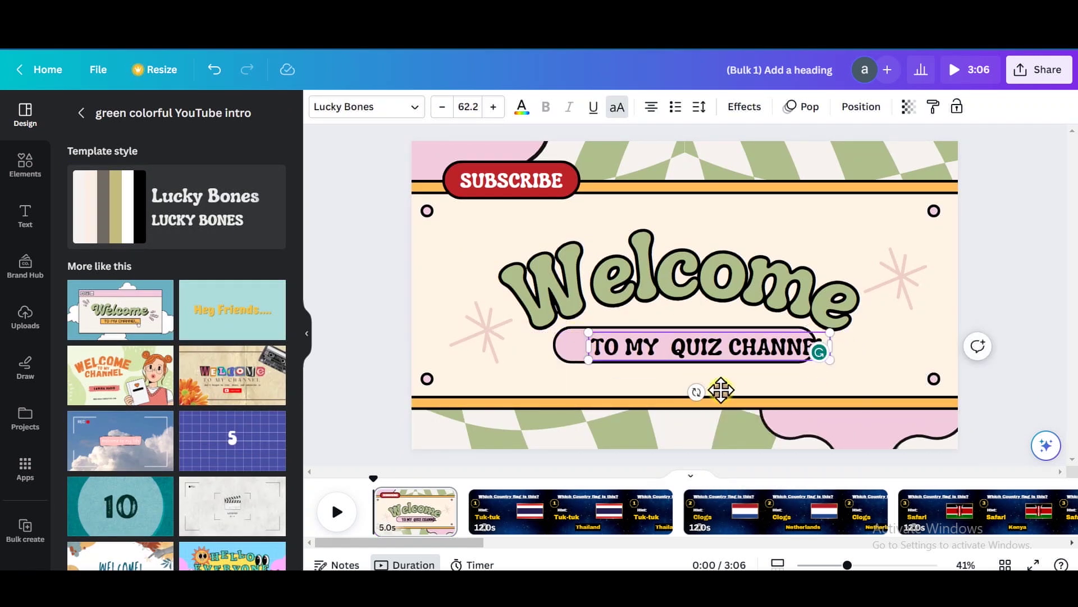
Insert a blank page after the intro and fill it with a world flags video.
right_click(519, 510)
left_click(587, 281)
left_click(464, 511)
left_click(24, 163)
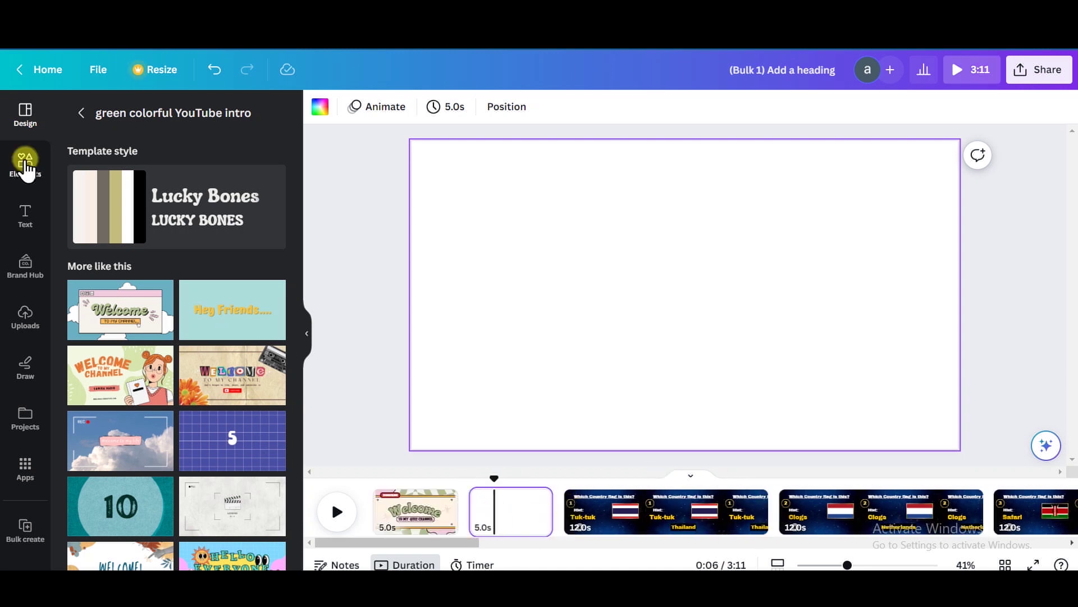
left_click(121, 309)
Trim the flag page to 5.6s and add the two-line title 'Can you guess the country / by their flags'.
left_click_drag(616, 519, 562, 516)
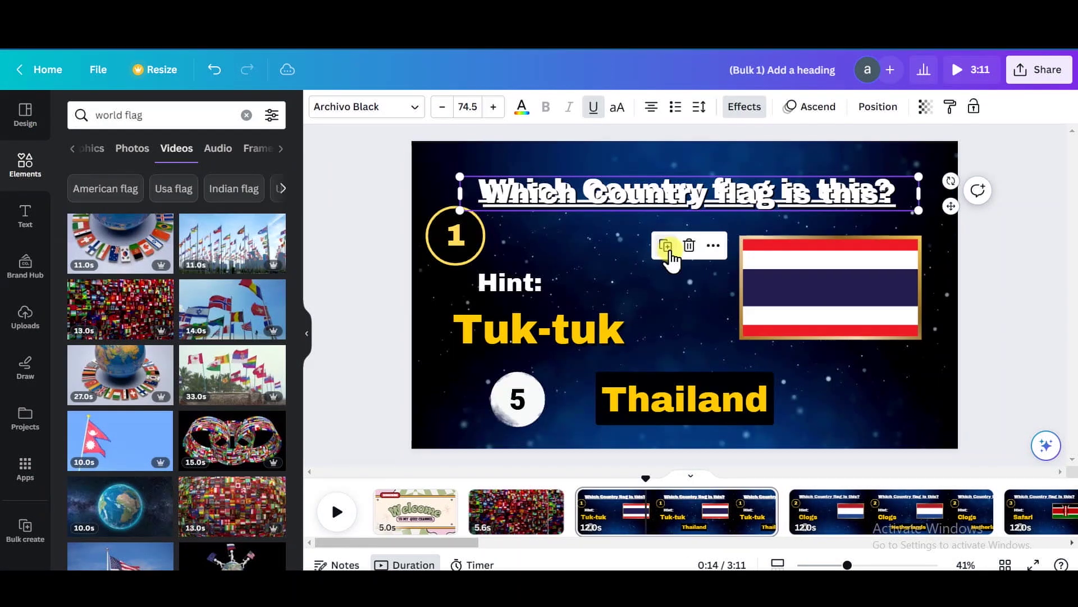
left_click(532, 511)
type("Which Country flag is this?")
double_click(760, 264)
type("Can you guess ")
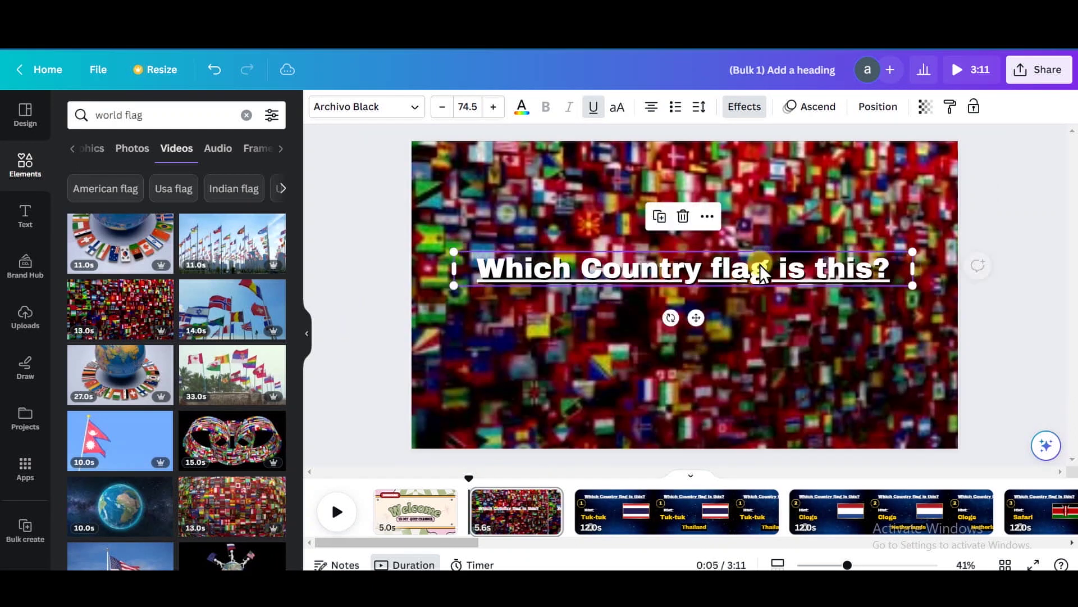
type("the country")
key("Return")
type("by their flags")
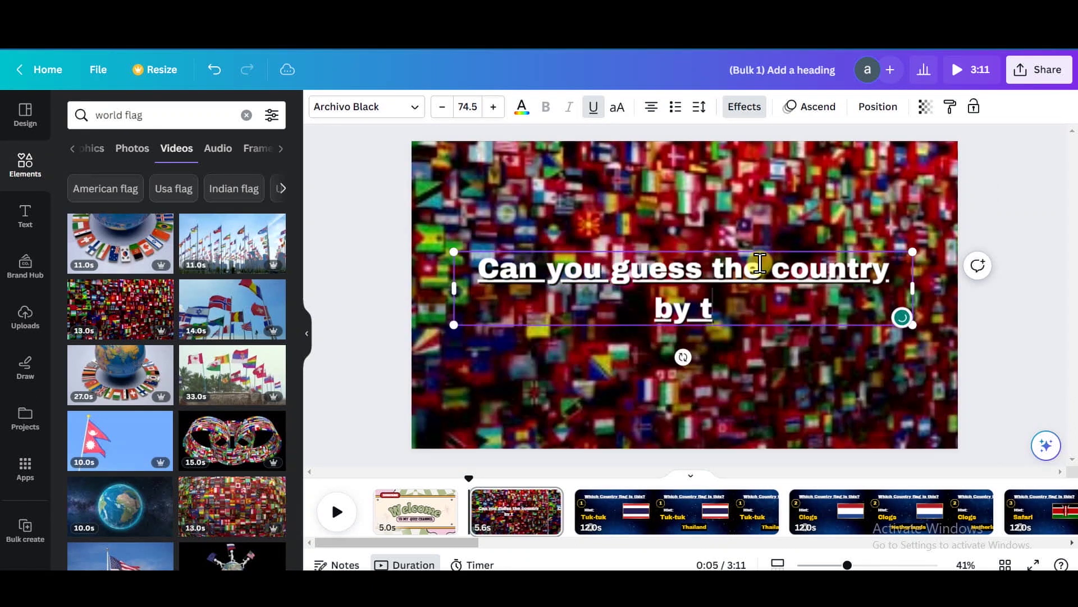
Apply the Outline text effect to the heading.
left_click(753, 112)
left_click(241, 477)
scroll(298, 414, "down", 5)
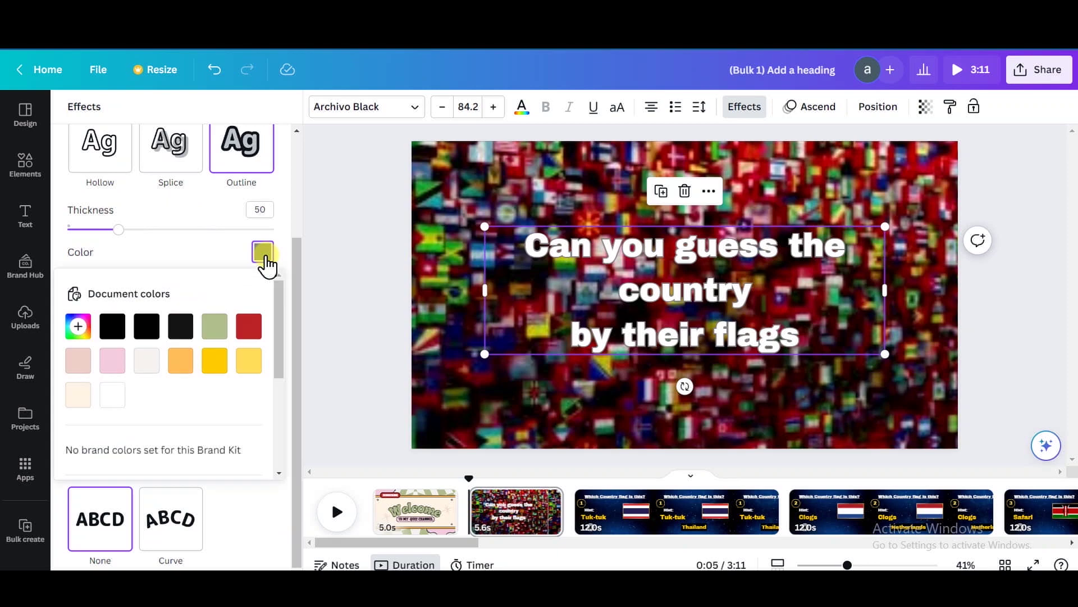
left_click_drag(115, 229, 147, 229)
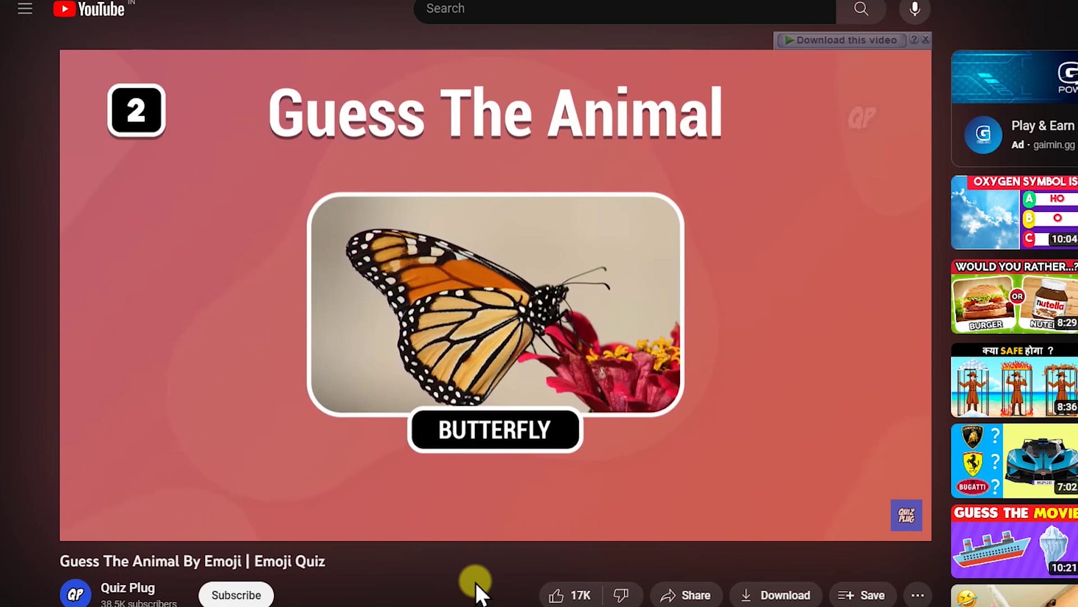
key("space")
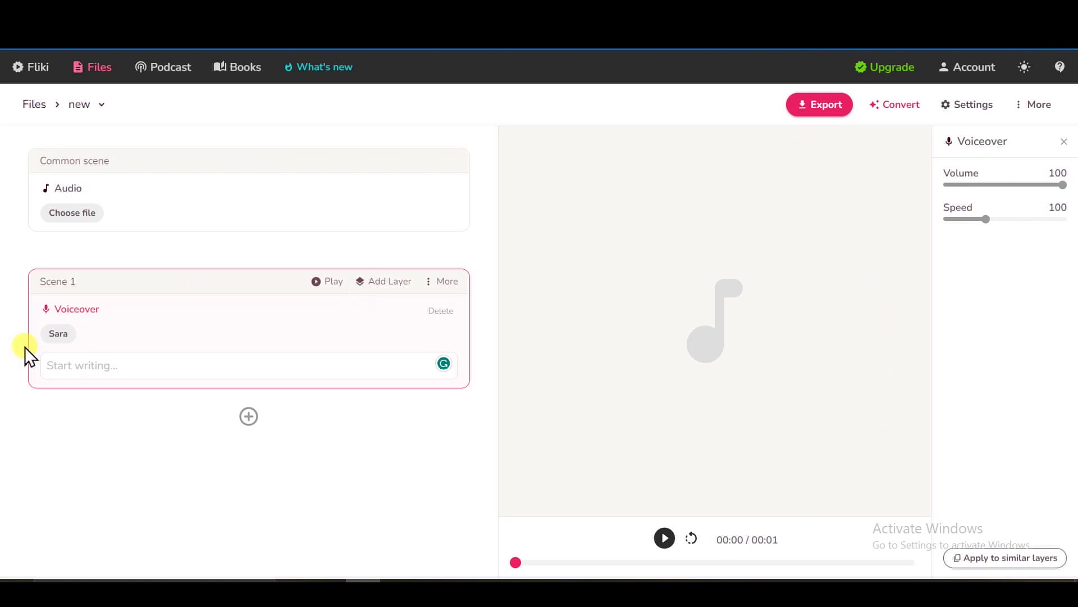
Set the Fliki voiceover to the Excited voice style for all scenes.
left_click(59, 334)
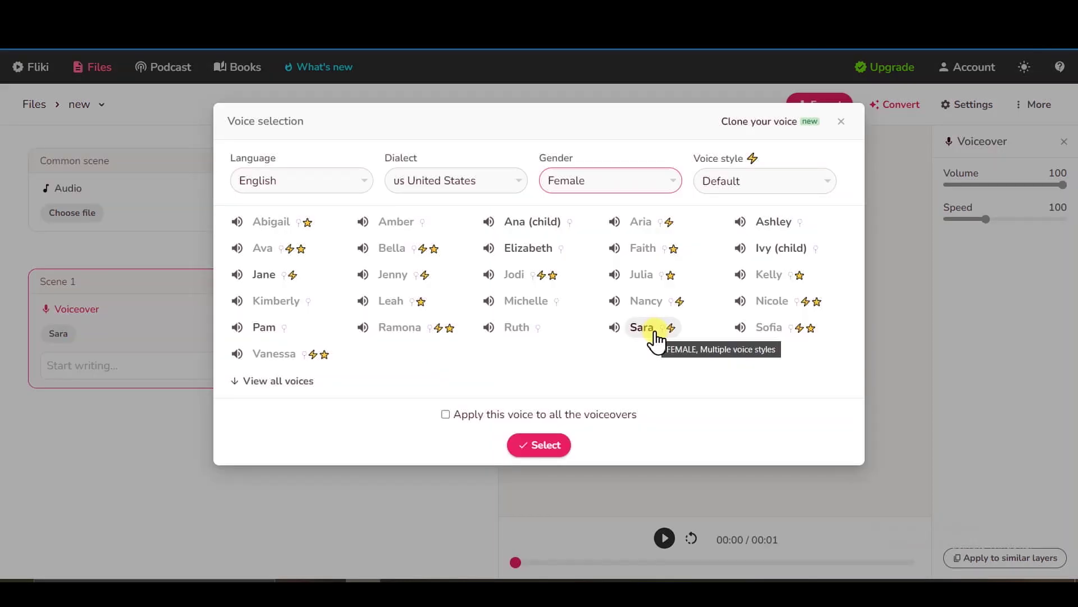
left_click(770, 181)
left_click(759, 250)
left_click(446, 414)
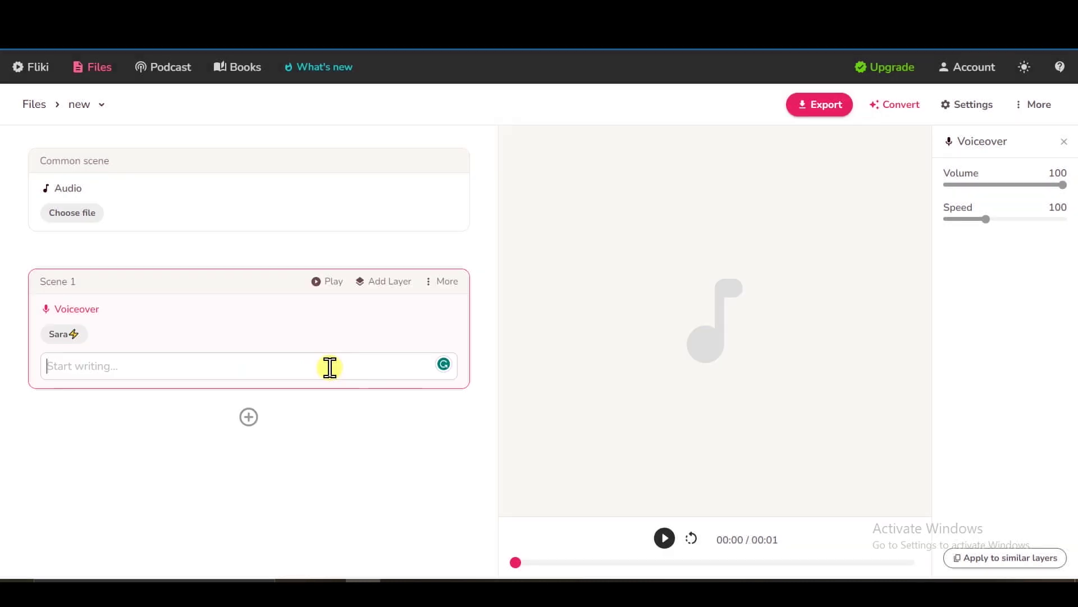
Paste the intro voiceover script, add scenes, and paste 'Thailand' as the second scene's text.
type("Welcome to quiz love channel. In today’s video can you guess the name of this countries by their flags in 5 seconds! We’ll give you a hint let us know how many you got correctly in the comment section. Let’s get started")
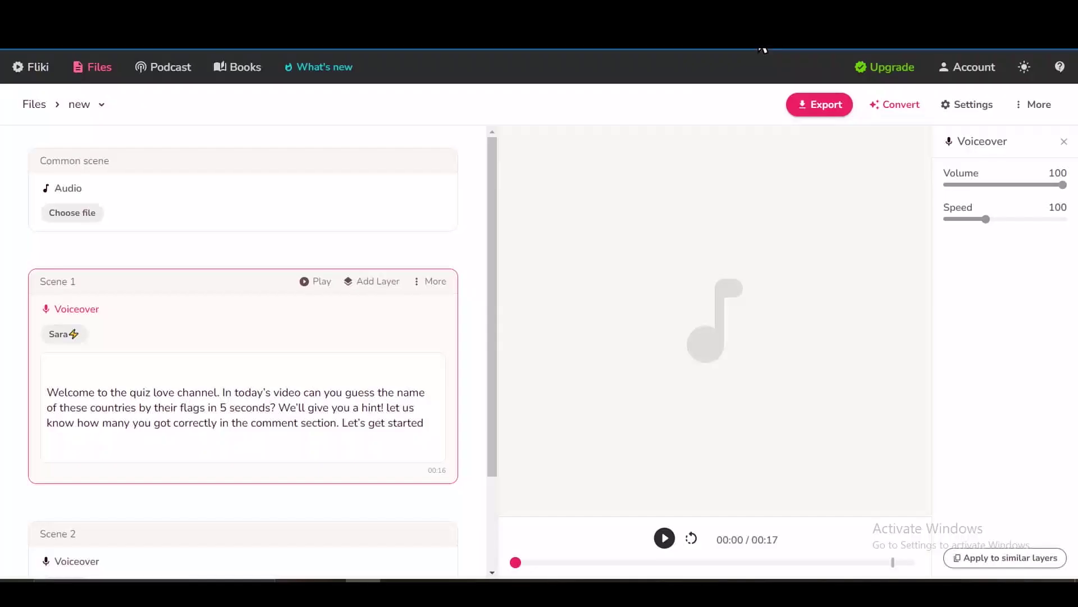
scroll(229, 491, "down", 3)
left_click(226, 497)
key("ctrl+v")
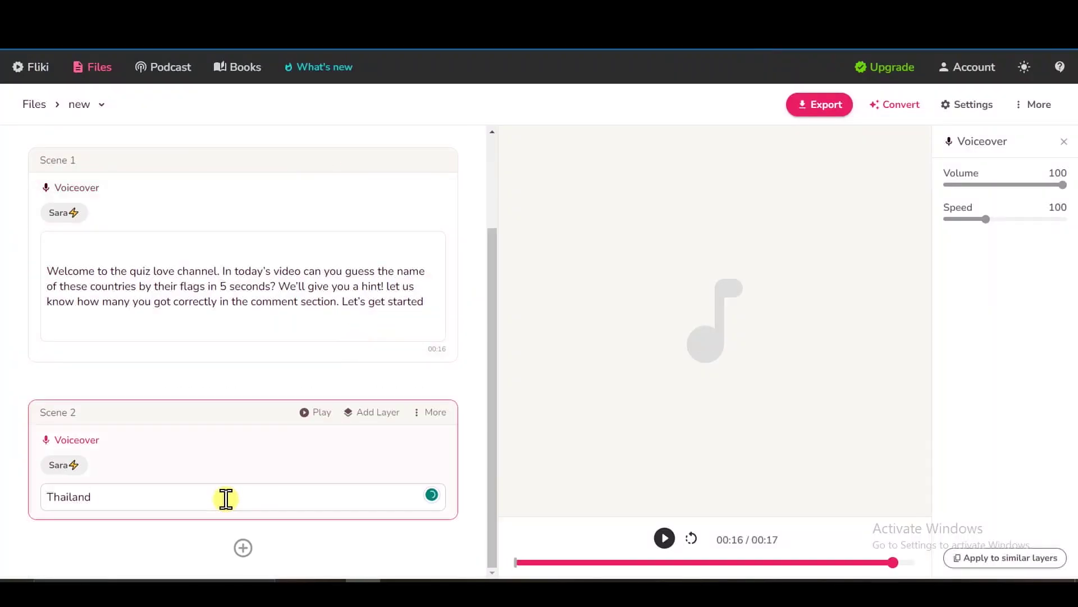
left_click(245, 548)
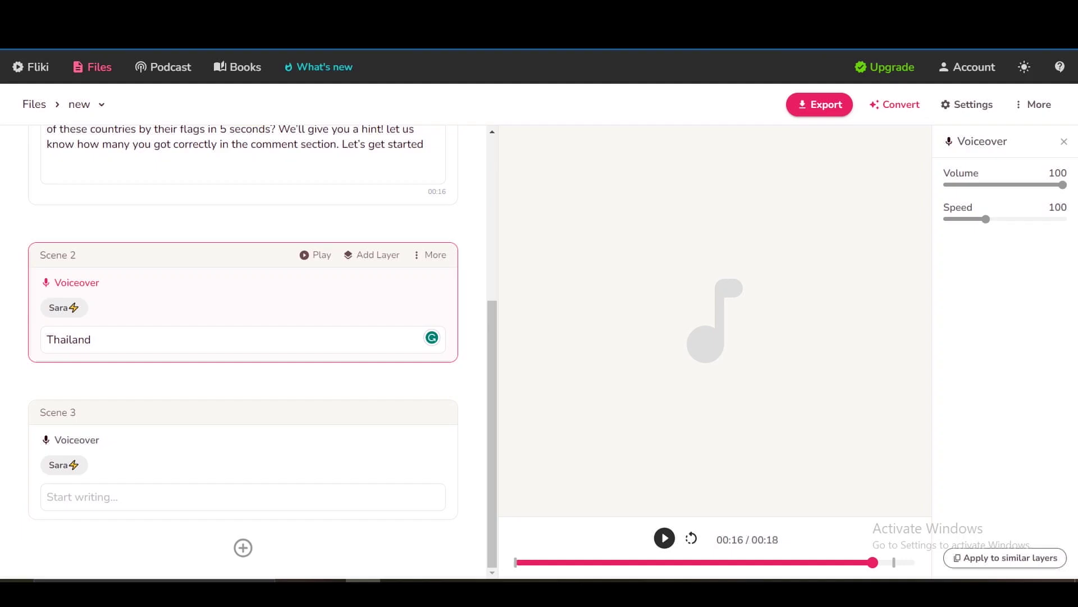
scroll(385, 210, "up", 3)
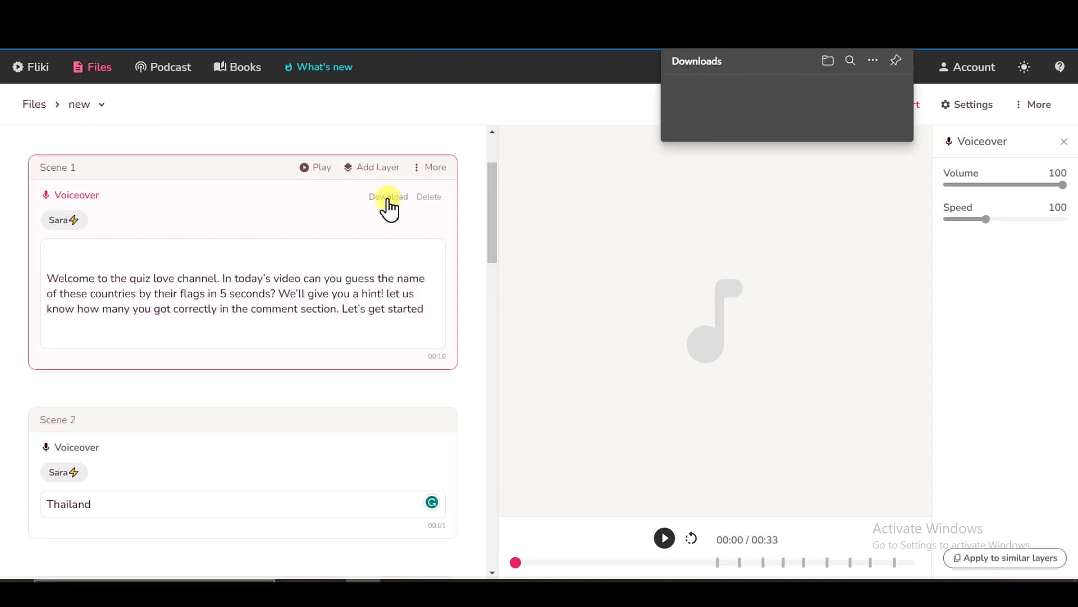
scroll(489, 326, "down", 3)
Download the Scene 2 through Scene 6 voiceovers as mp3 files.
left_click(384, 256)
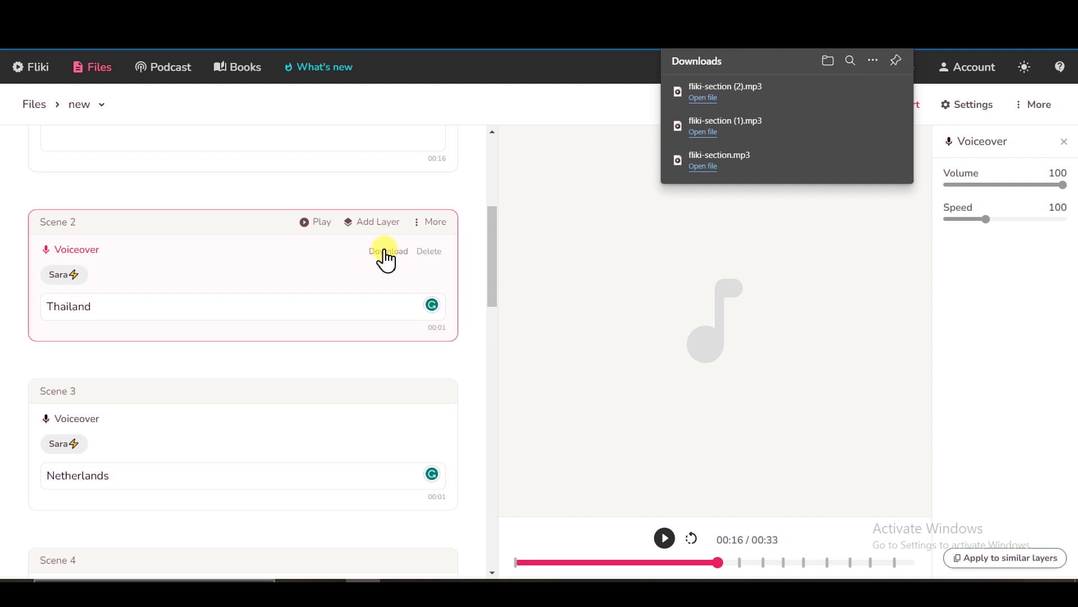
scroll(388, 332, "down", 2)
left_click(376, 261)
scroll(376, 258, "down", 3)
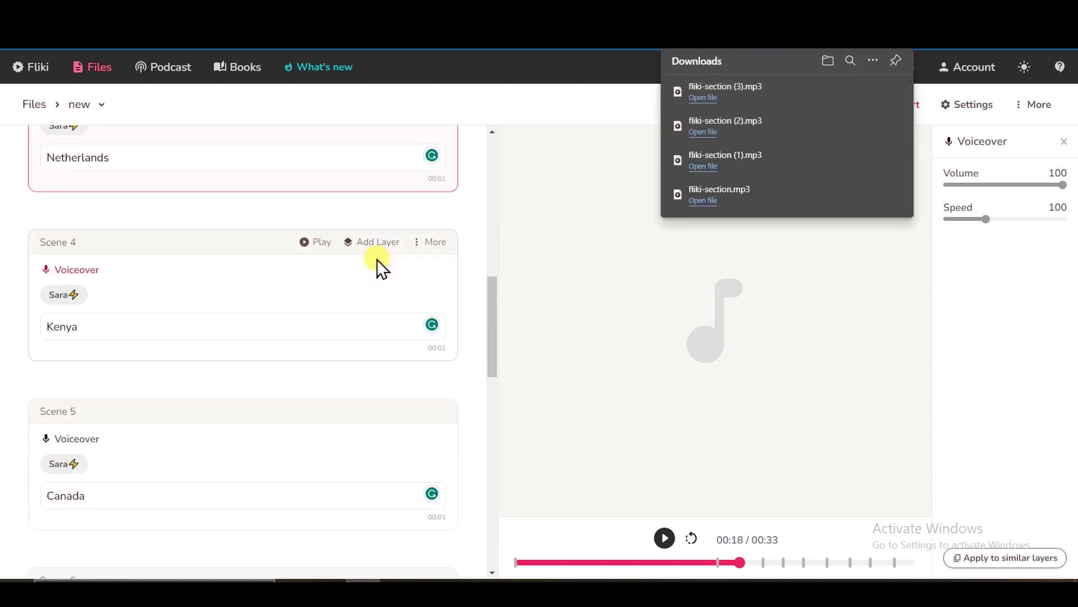
left_click(378, 272)
scroll(378, 271, "down", 3)
left_click(379, 237)
scroll(417, 379, "down", 3)
left_click(386, 273)
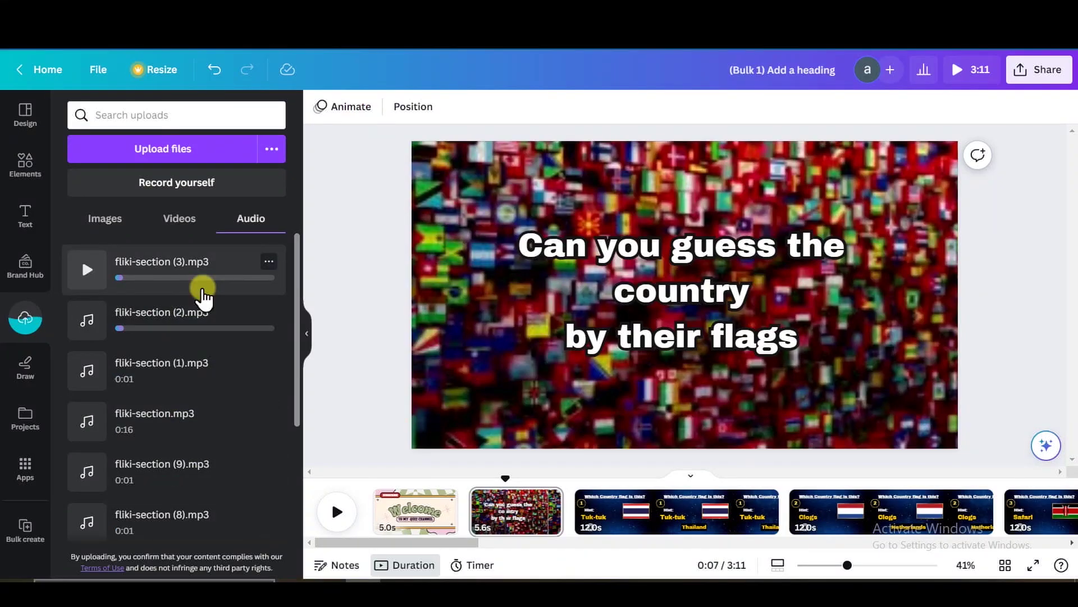
Add the 16-second intro voiceover to the timeline and show the Thailand answer text's timing.
left_click_drag(203, 298, 335, 497)
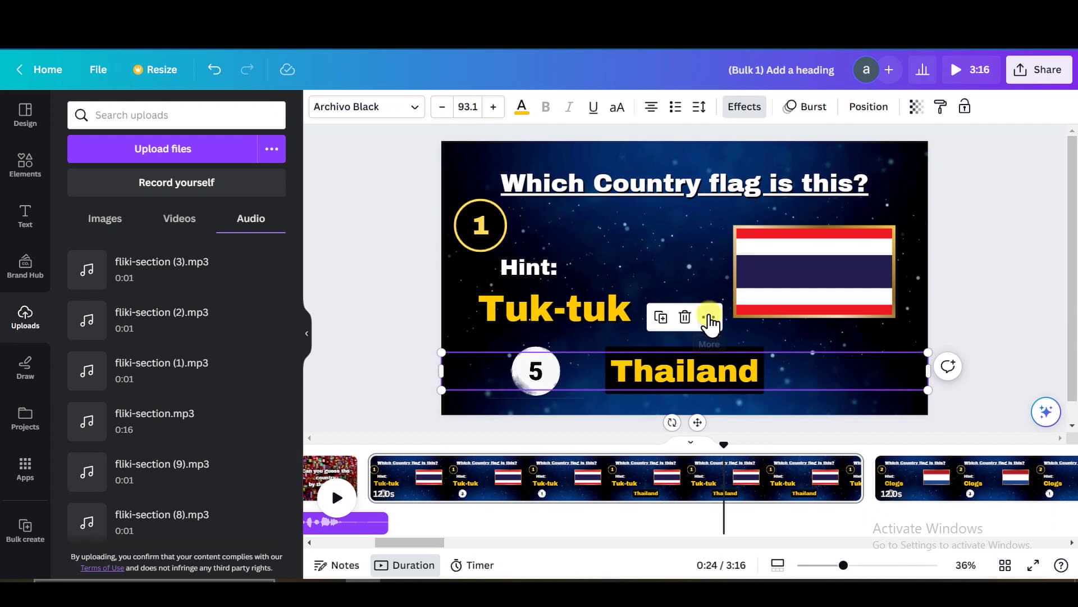
right_click(704, 310)
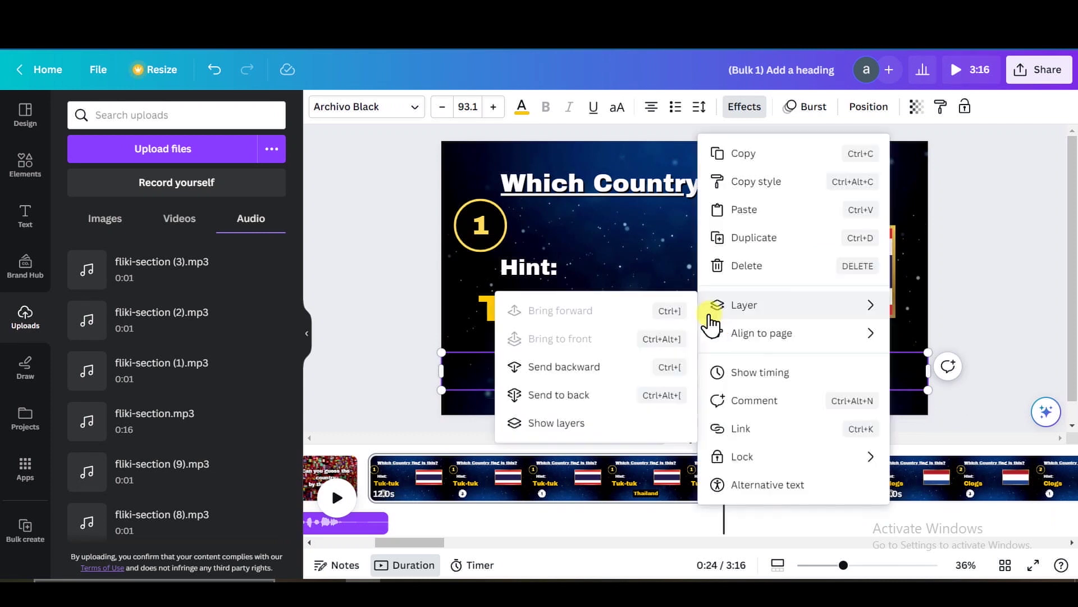
left_click(760, 373)
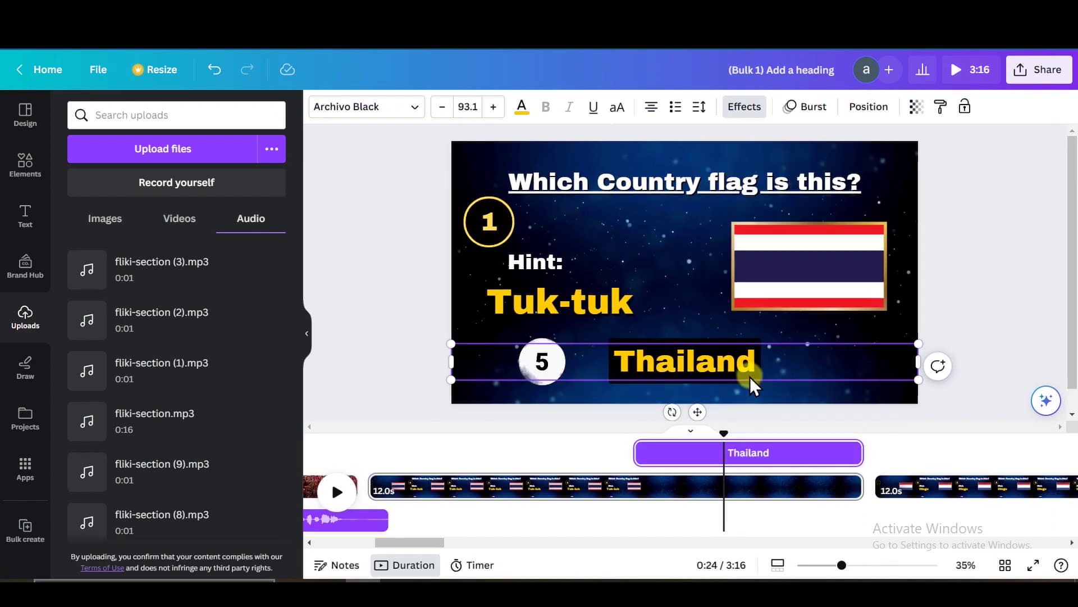
Place fliki-section (1).mp3 on the timeline under the Netherlands page.
left_click_drag(162, 370, 948, 509)
left_click(939, 489)
left_click(963, 482)
left_click(669, 525)
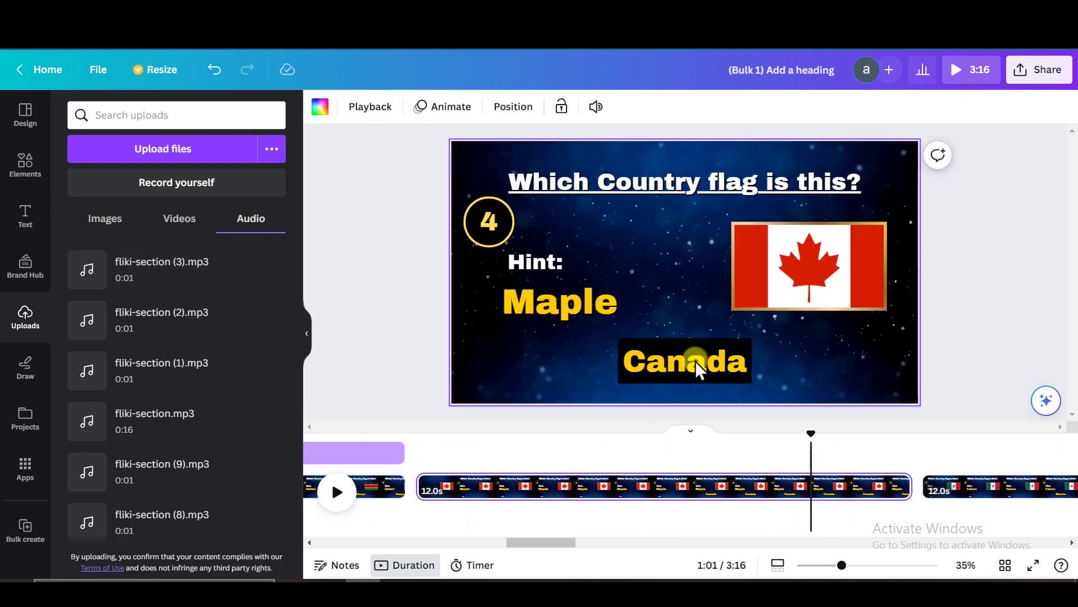
Add another voiceover clip under the Canada question page, then return to the projects list.
left_click(696, 366)
scroll(169, 337, "down", 3)
left_click_drag(162, 438, 715, 525)
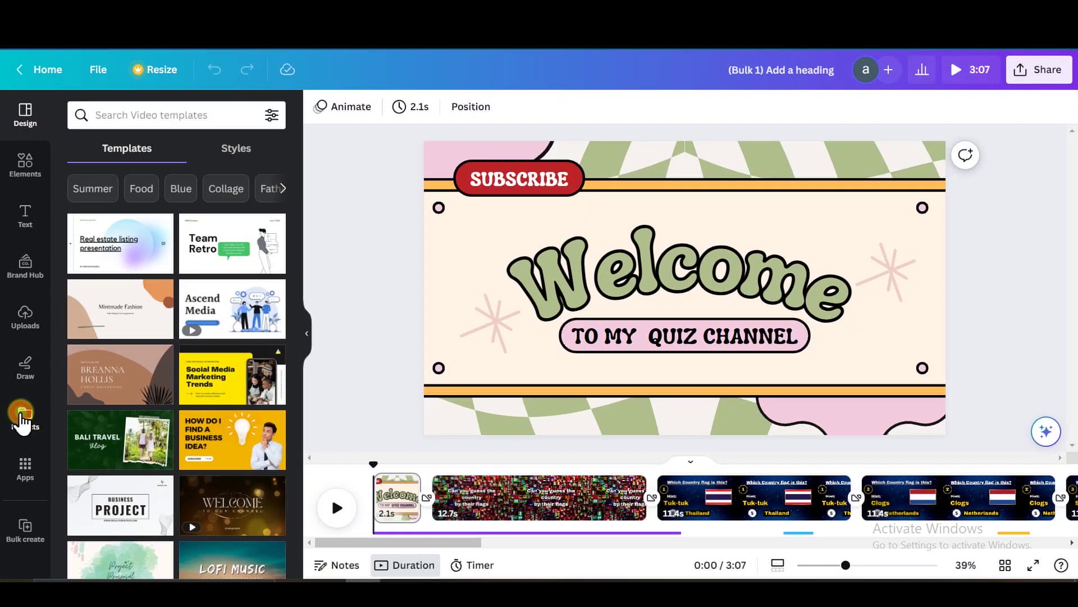
left_click(23, 416)
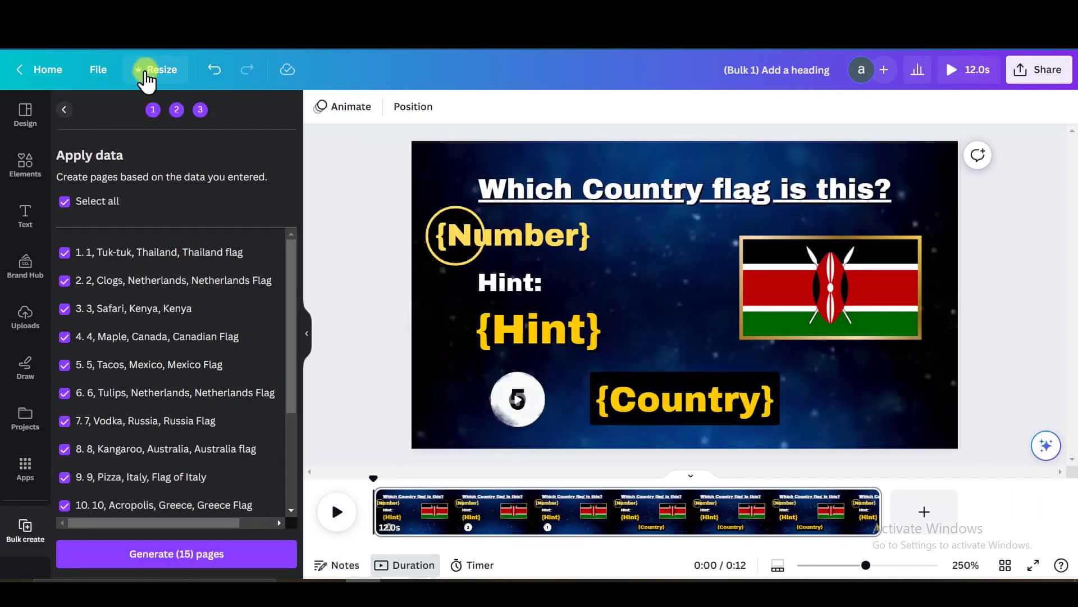
Copy and resize the flag-quiz design to the Mobile Video preset (1080 × 1920 px).
left_click(152, 72)
left_click_drag(394, 164, 393, 243)
left_click_drag(393, 268, 397, 349)
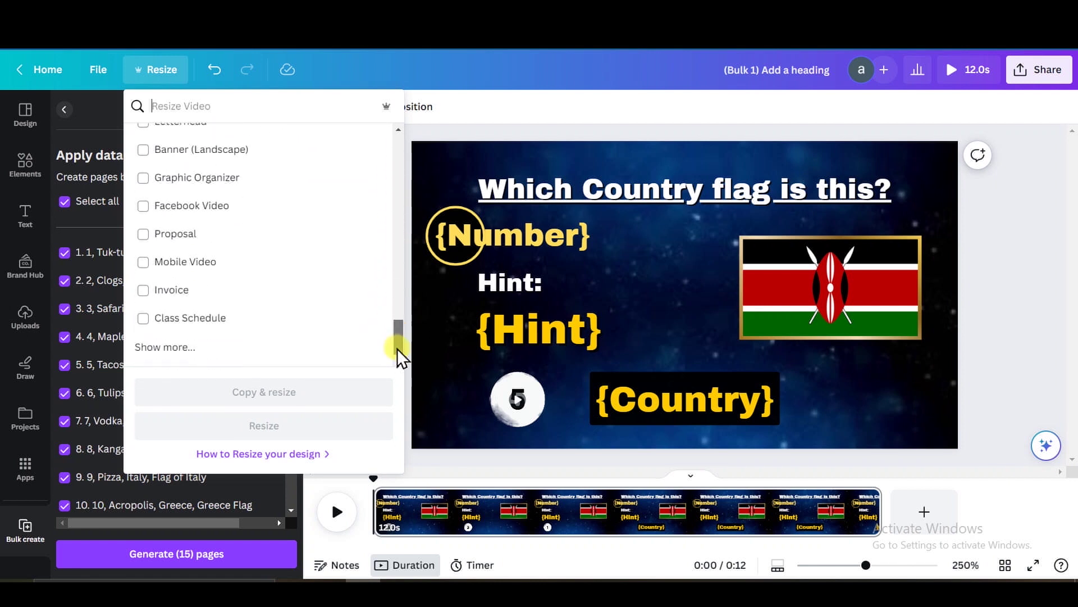
left_click(143, 263)
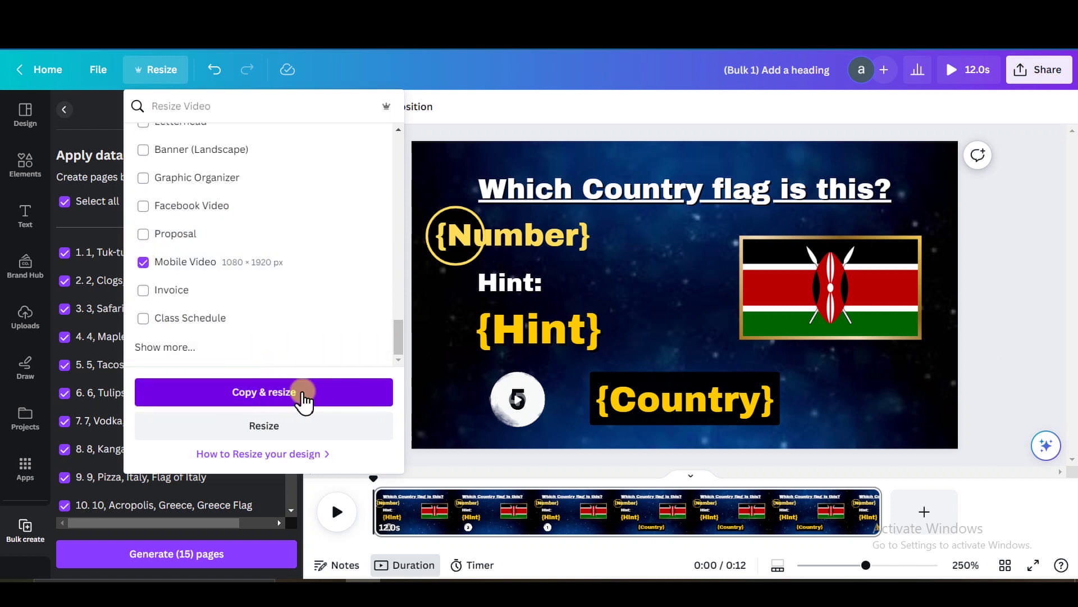
left_click(303, 395)
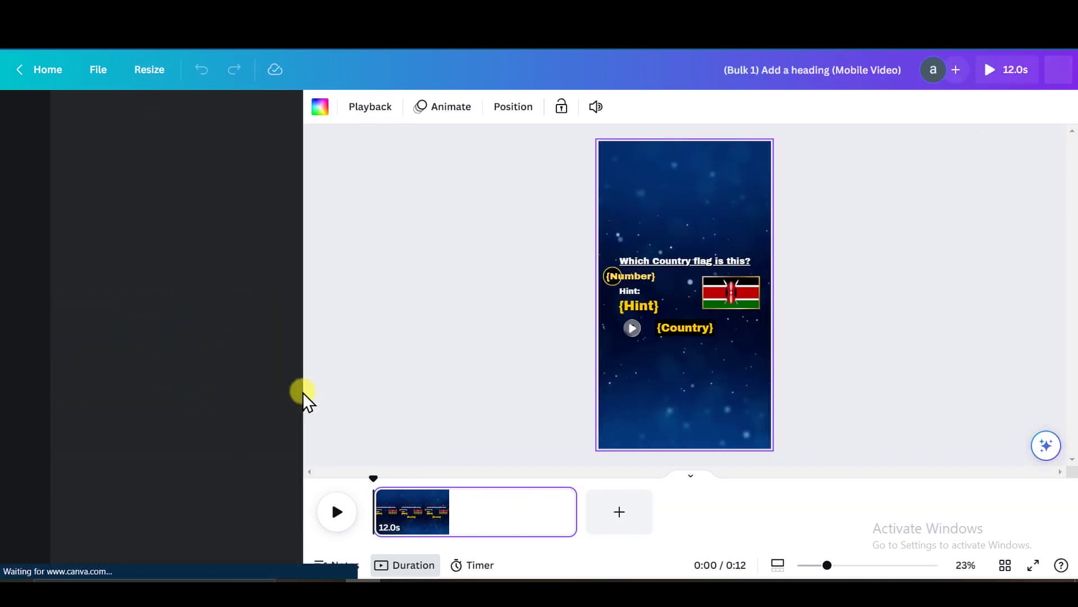
Move the heading and {Number} up, raise the Hint row, lower the timer row, and enlarge the flag.
left_click_drag(698, 260, 698, 204)
left_click_drag(614, 276, 623, 180)
left_click(750, 309)
left_click_drag(628, 290, 641, 248)
left_click_drag(631, 328, 631, 358)
left_click_drag(714, 298, 747, 336)
left_click_drag(635, 230, 631, 230)
left_click_drag(691, 315, 683, 315)
Resize and recentre the {Country} placeholder, then select the Number, Hint and Country table rows.
left_click(687, 368)
left_click_drag(657, 360, 680, 385)
left_click(640, 361)
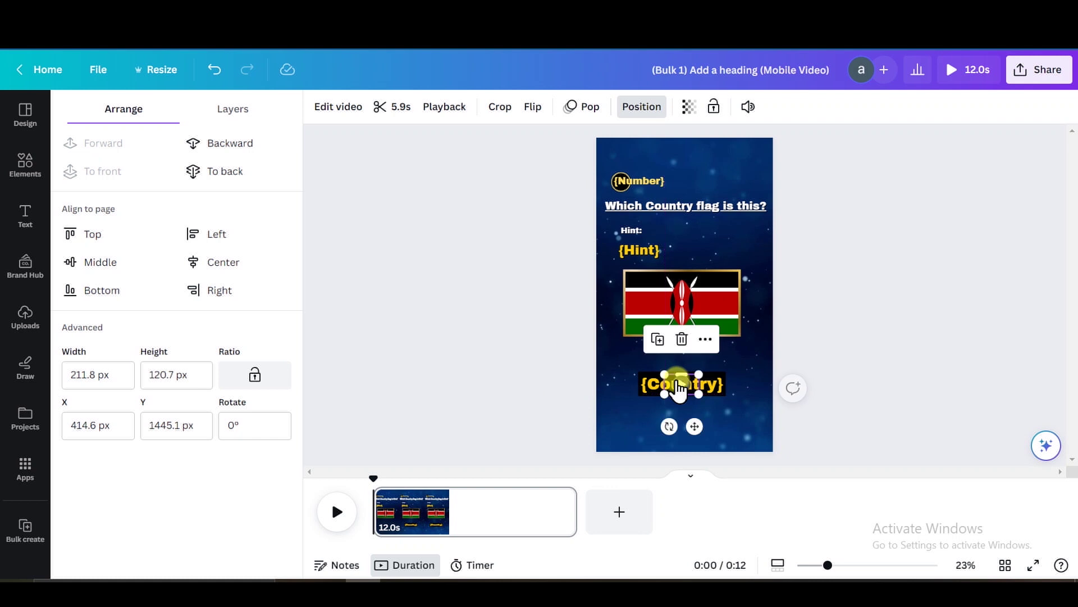
left_click(893, 306)
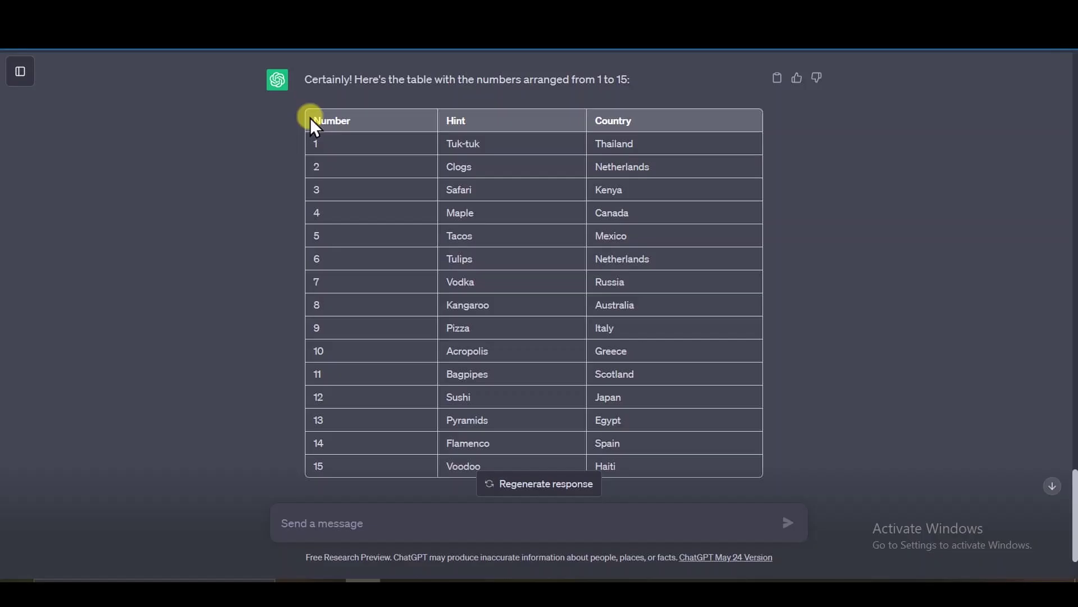
left_click_drag(310, 117, 474, 222)
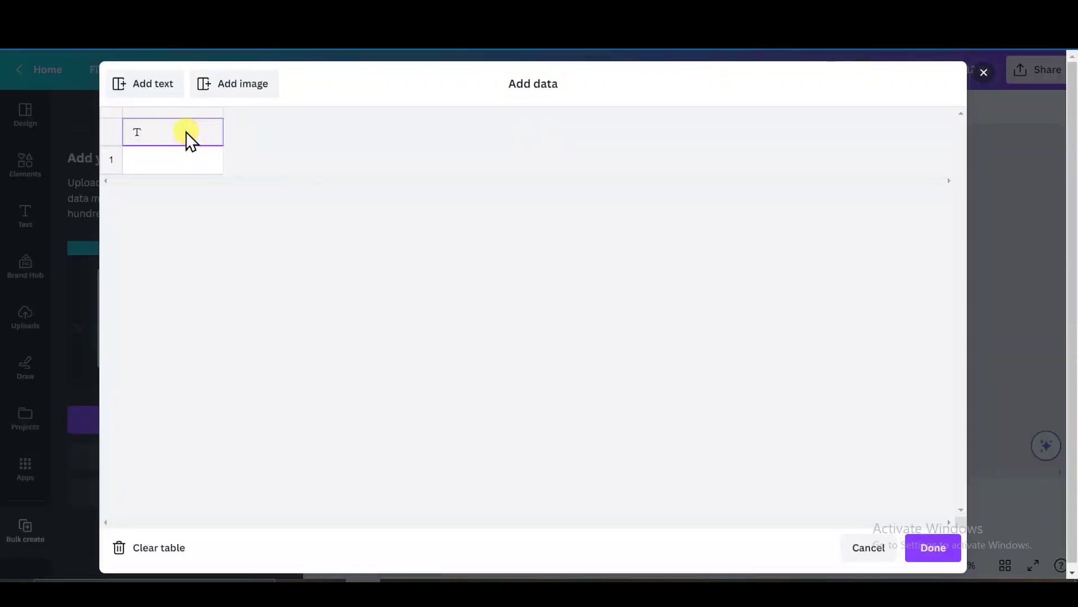
Paste the quiz table into the bulk data and add an Image column with the Thailand, Netherlands, Kenya and Canada flags.
type("Number\tHint\tCountry 1\tTuk-tuk\tThailand 2\tClogs\tNetherlands 3\tSafari\tKenya 4\tMaple\tCanada")
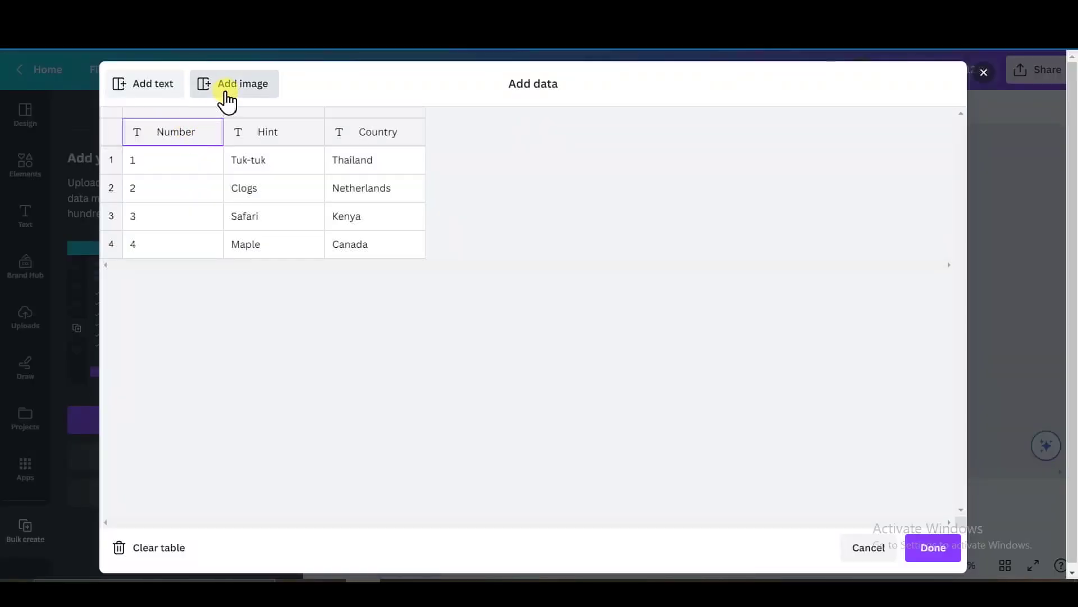
left_click(227, 102)
left_click(520, 162)
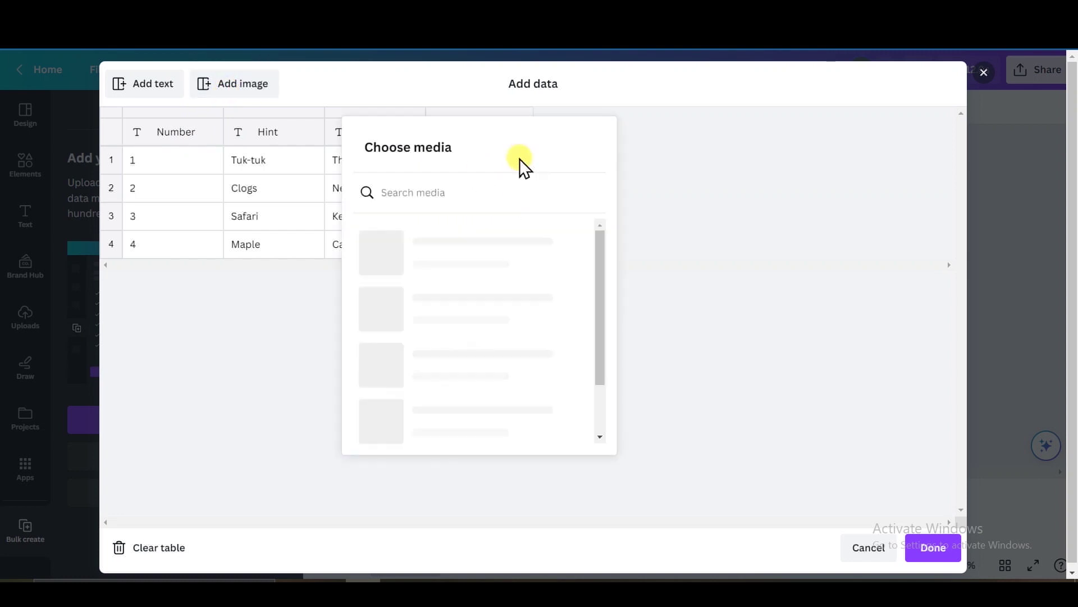
left_click(595, 256)
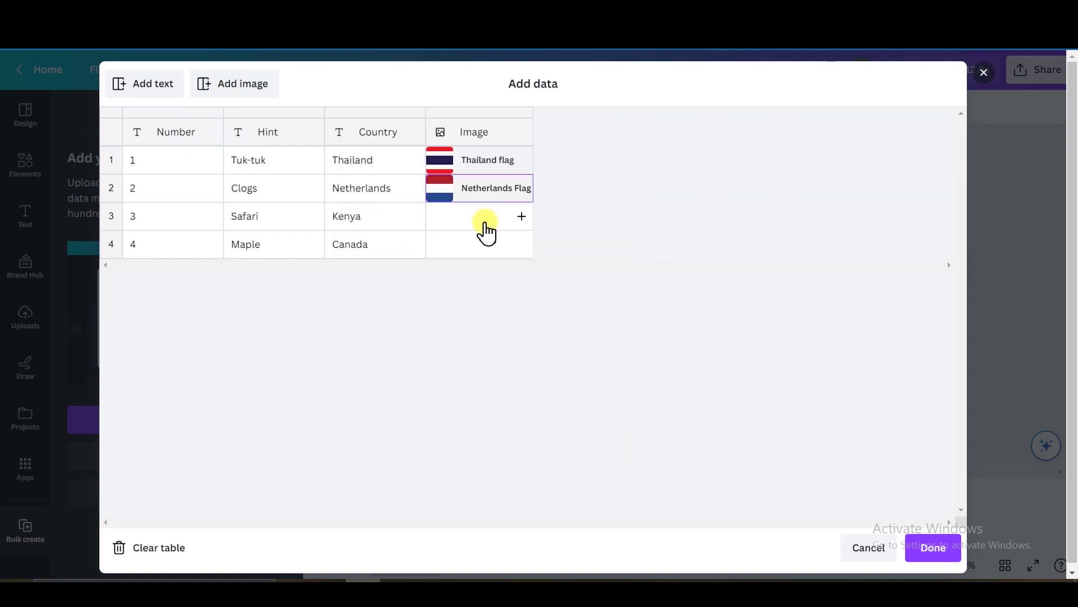
left_click(486, 230)
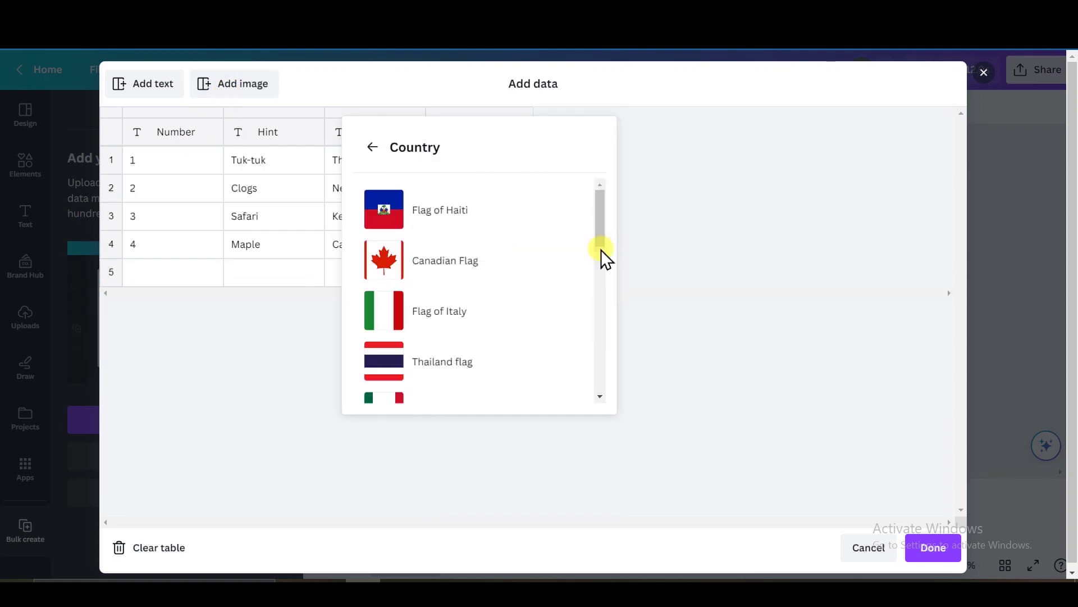
left_click(394, 258)
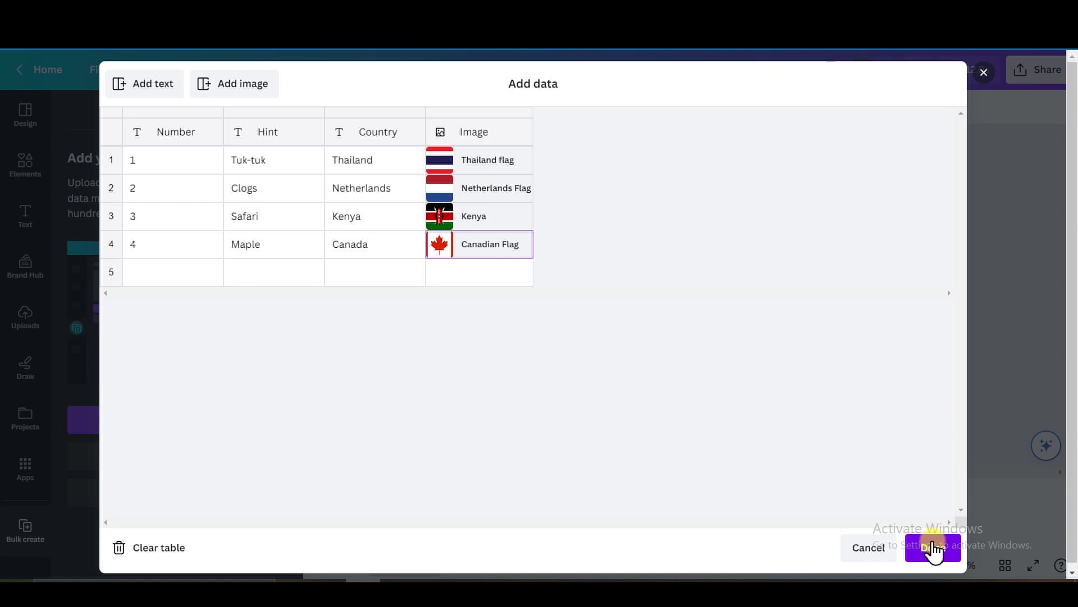
left_click(933, 547)
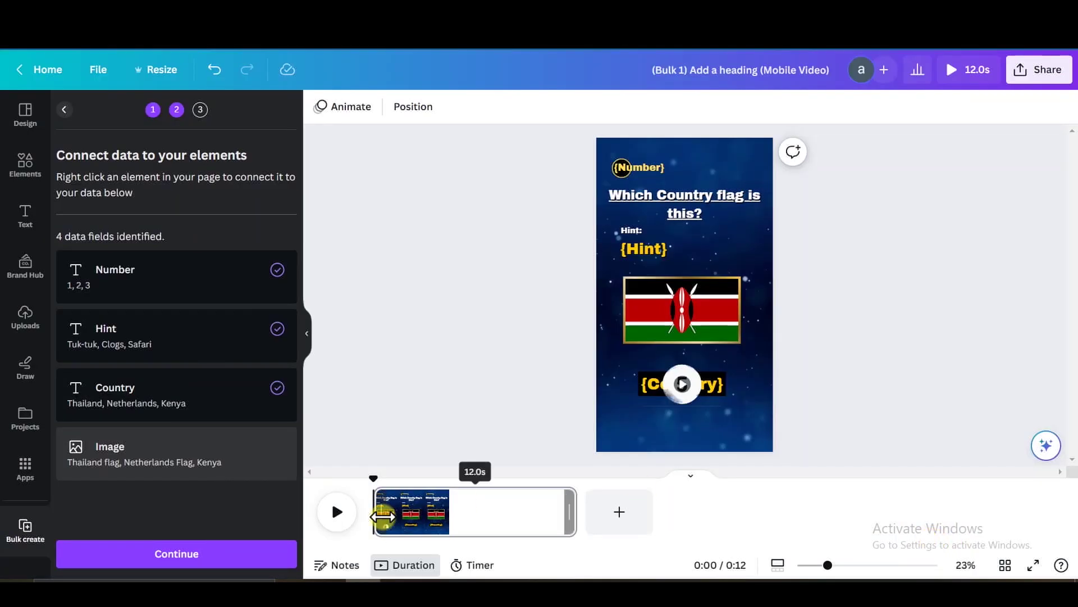
Connect the flag picture to the Image field, generate the pages, and place a flag video on the first page.
left_click(725, 315)
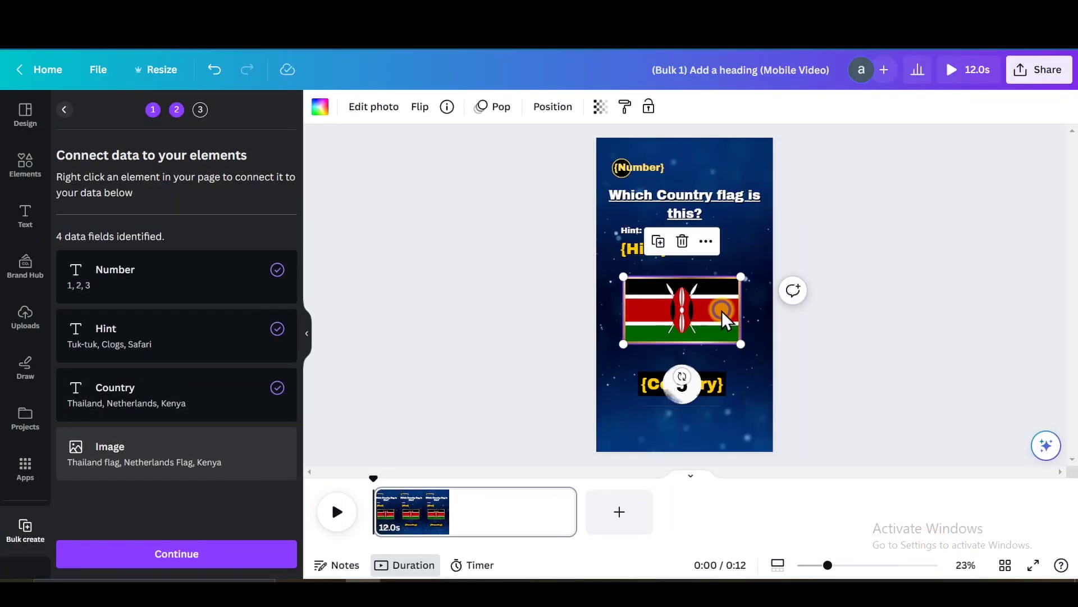
right_click(725, 318)
mouse_move(817, 337)
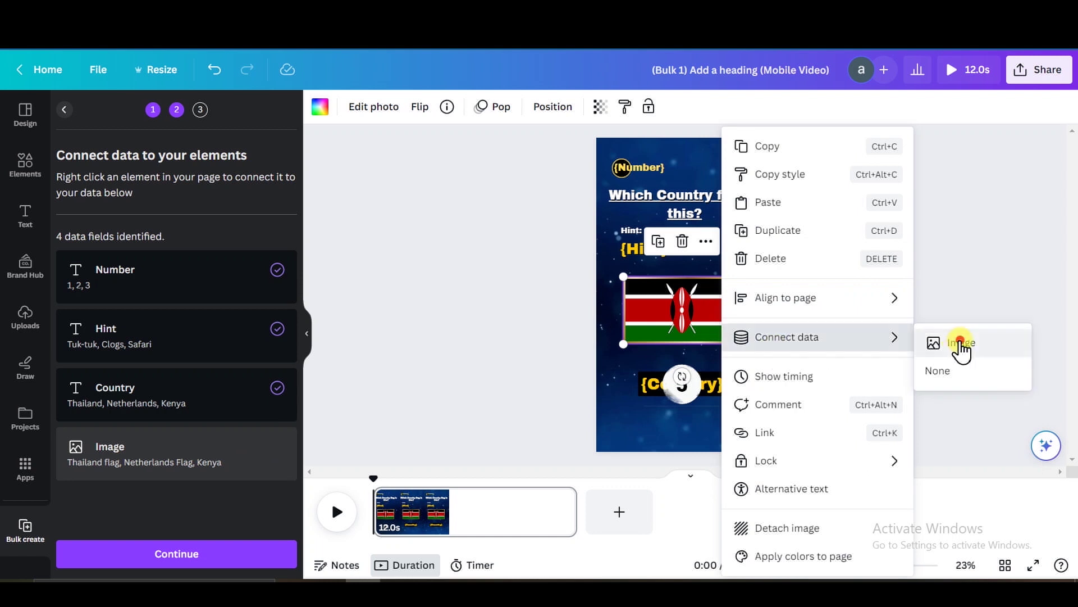
left_click(961, 346)
left_click(195, 553)
left_click(196, 553)
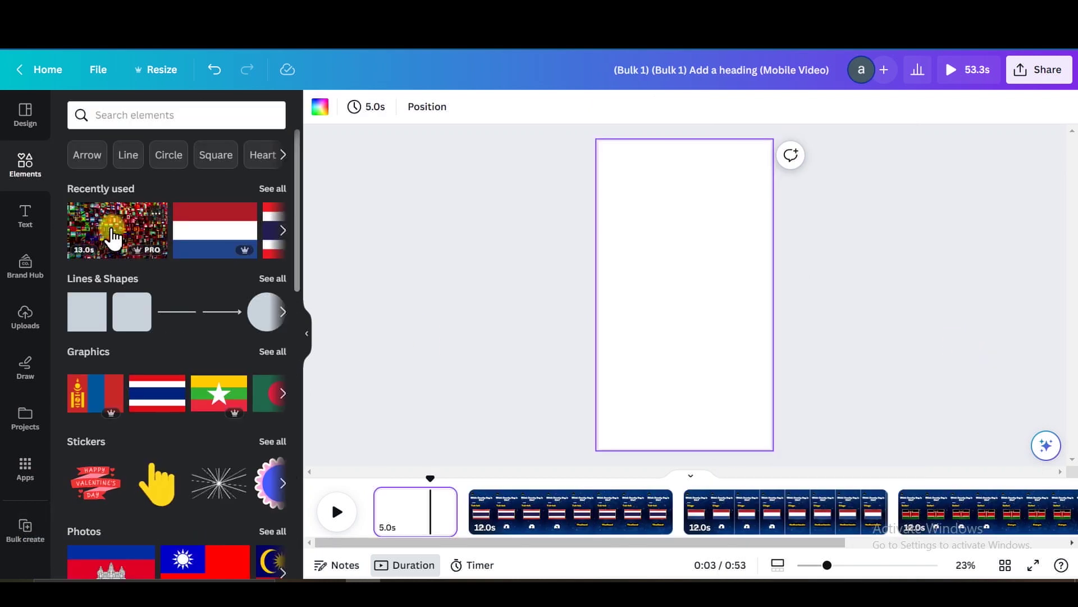
left_click_drag(108, 236, 607, 318)
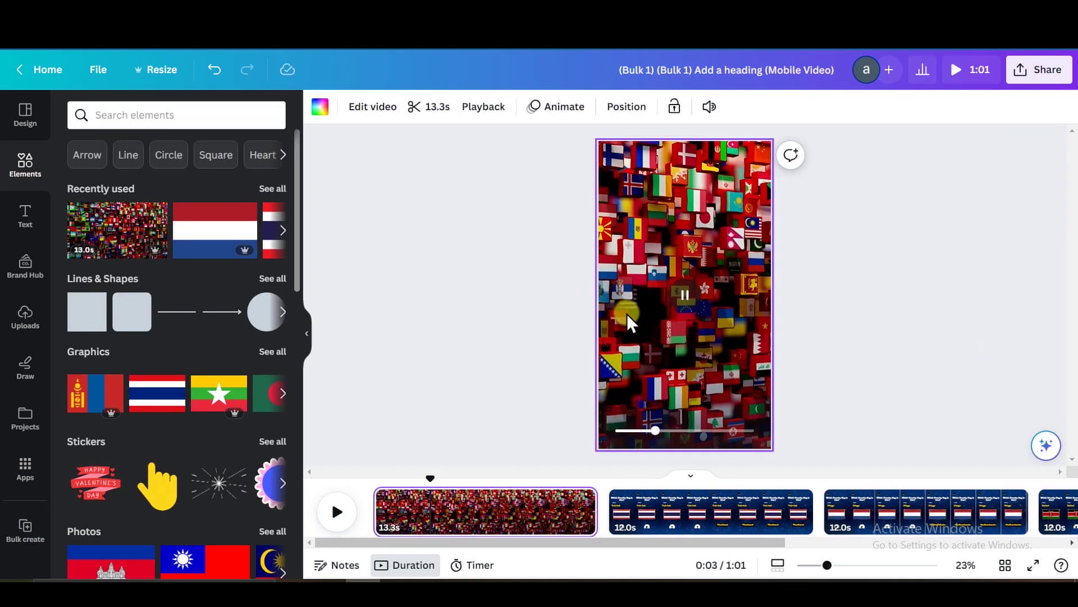
Place fliki-section.mp3 from the uploaded audio under the first page.
left_click(681, 286)
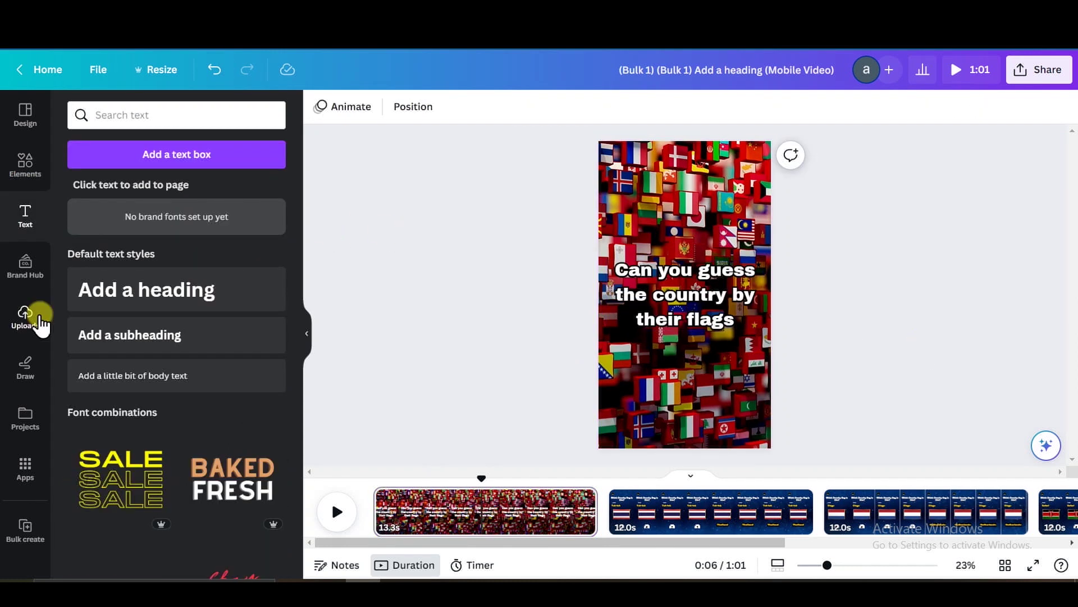
left_click(39, 323)
left_click(235, 217)
left_click_drag(155, 462, 681, 530)
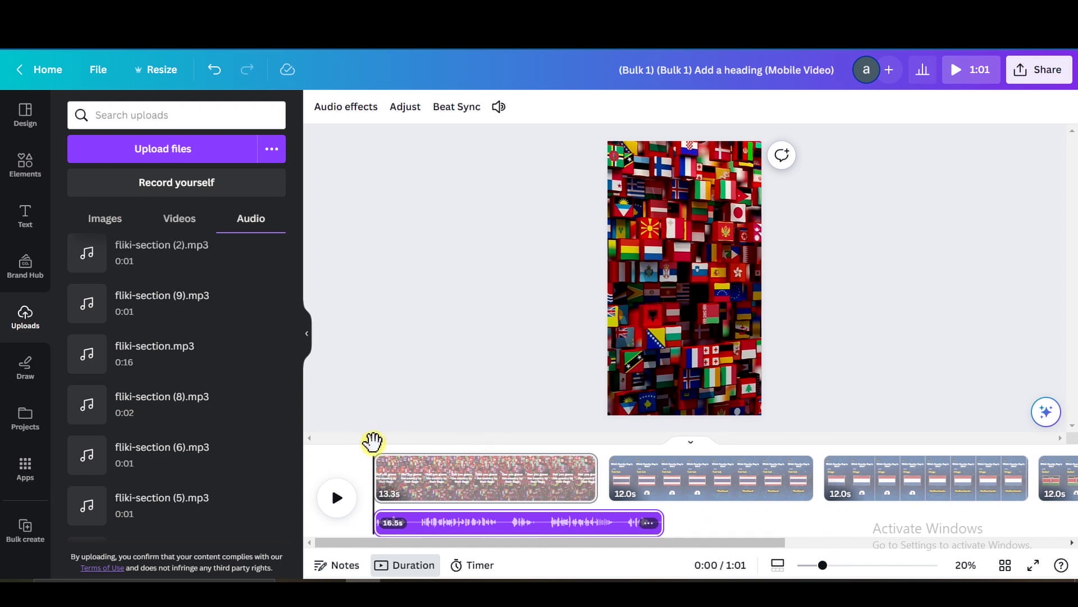
Split the voiceover at the playhead and delete the split-off trailing part.
left_click(337, 497)
left_click(436, 439)
right_click(501, 517)
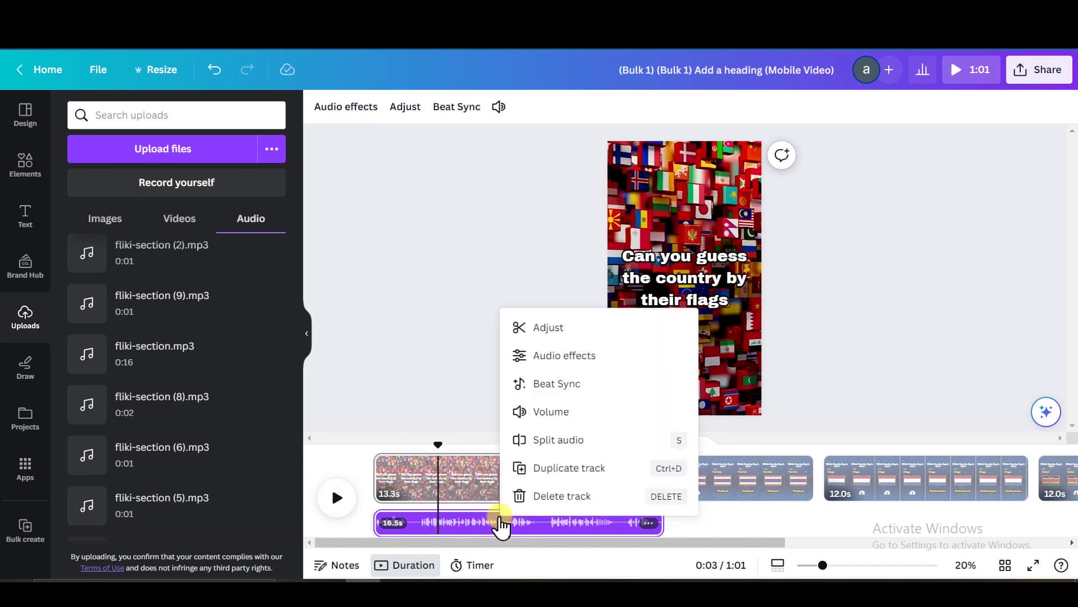
left_click(548, 438)
left_click(337, 497)
left_click(337, 497)
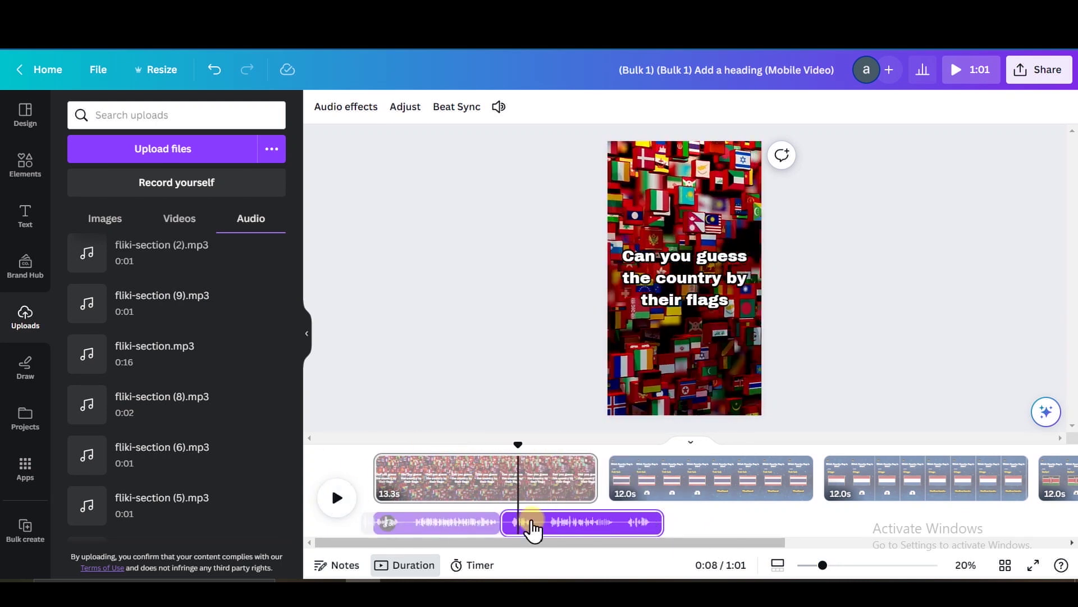
key("Delete")
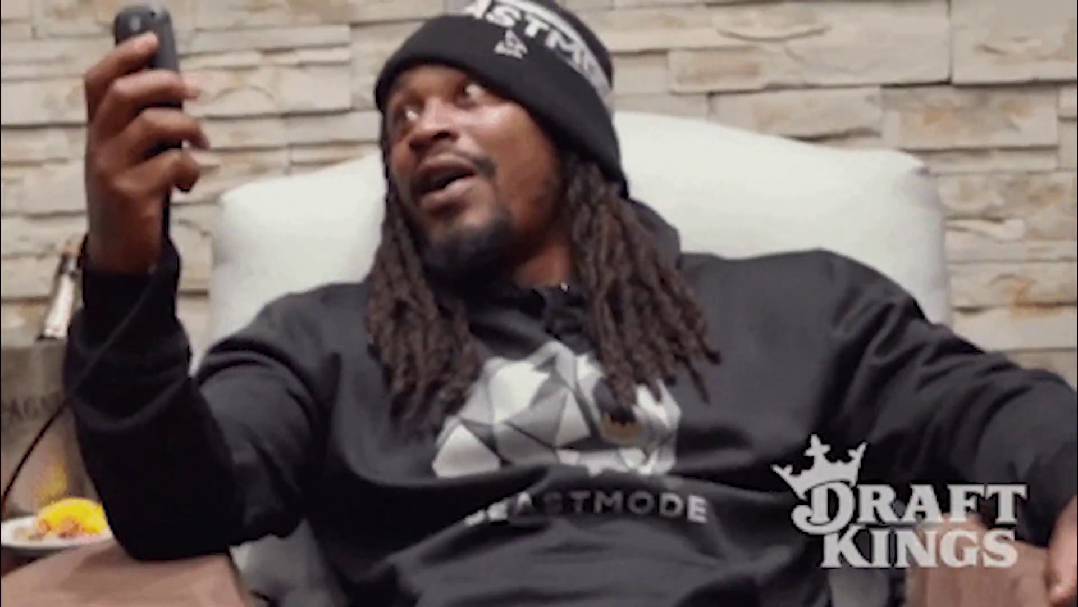
Sort the quiz channel's Videos tab by Popular.
left_click(154, 155)
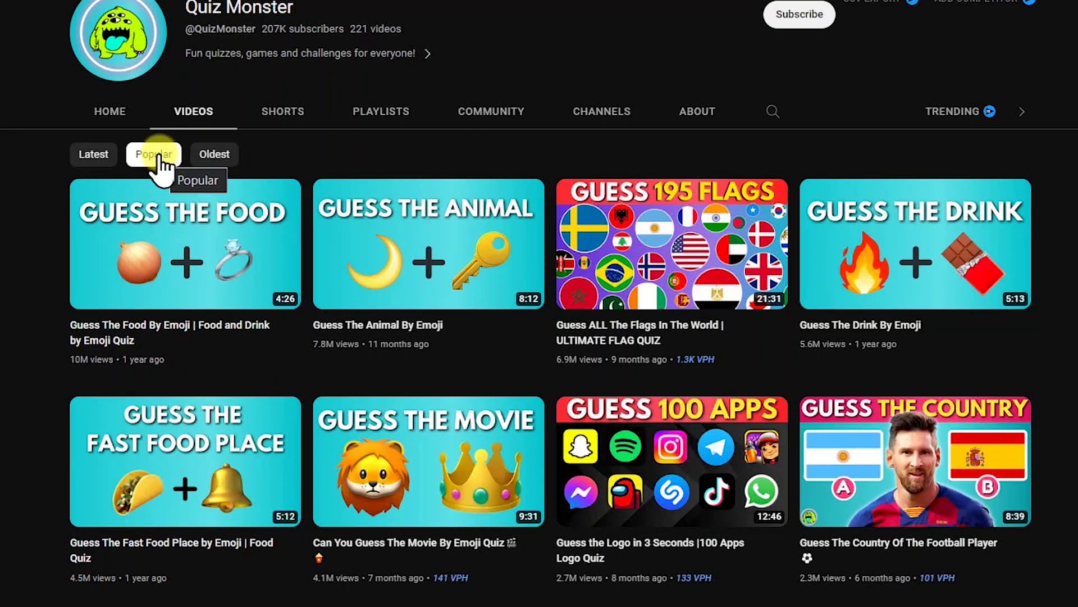